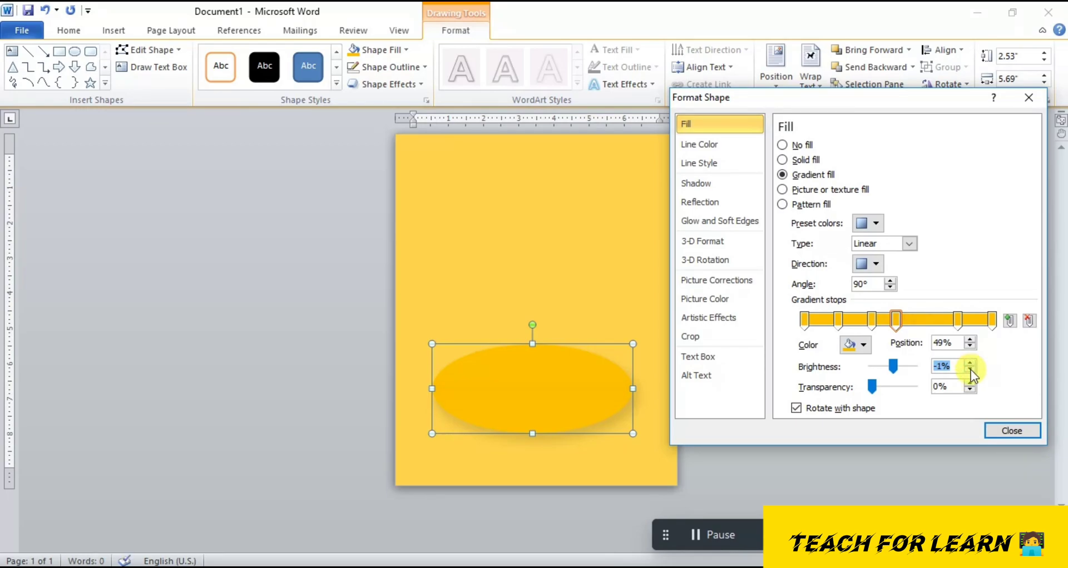
Set the transparency of the ellipse's gradient stop at 49% to 43% and finish formatting the shape
mouse_move(877, 389)
mouse_down()
mouse_move(931, 385)
mouse_move(892, 390)
mouse_up()
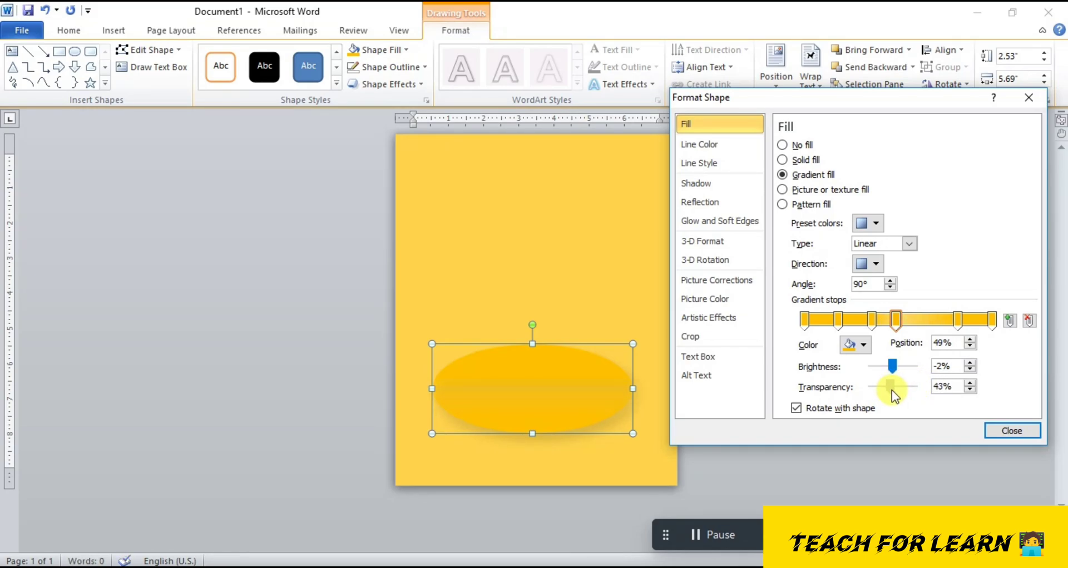
click(1007, 429)
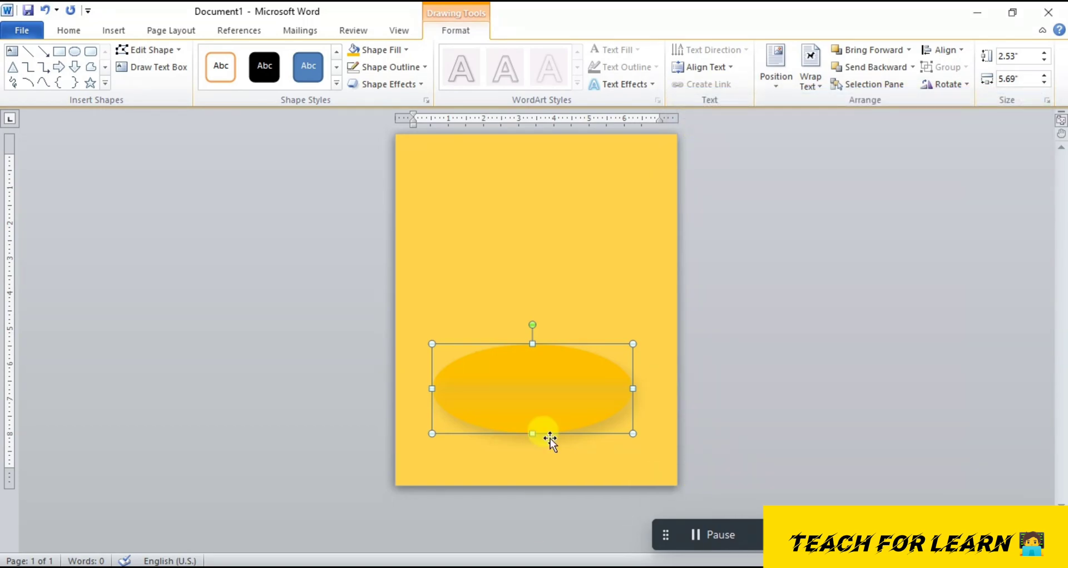
click(719, 540)
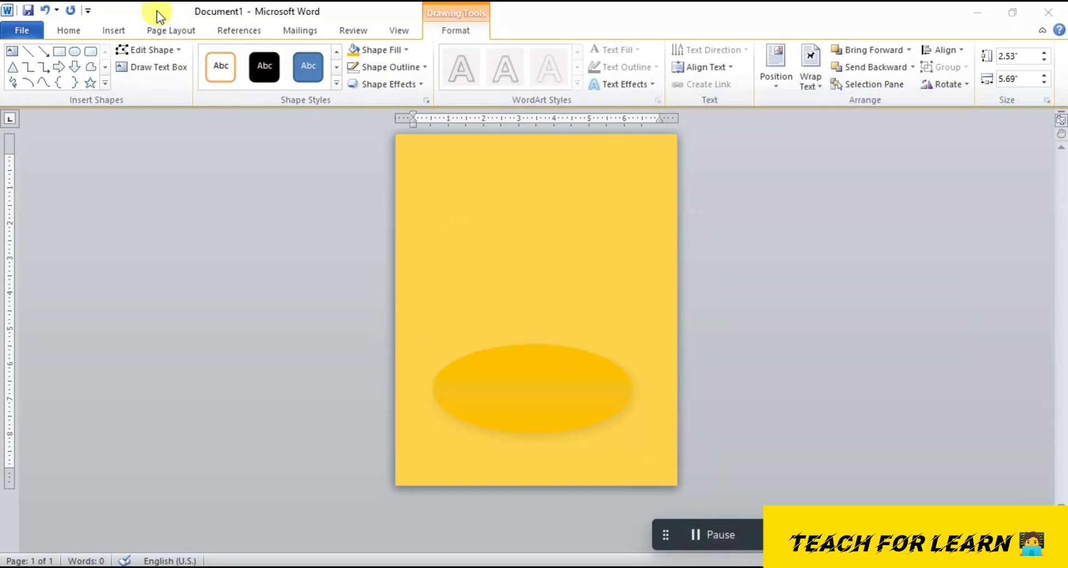
Insert the shampoo bottle picture Daco_2337721 from the Downloads folder
click(157, 11)
click(115, 35)
click(175, 81)
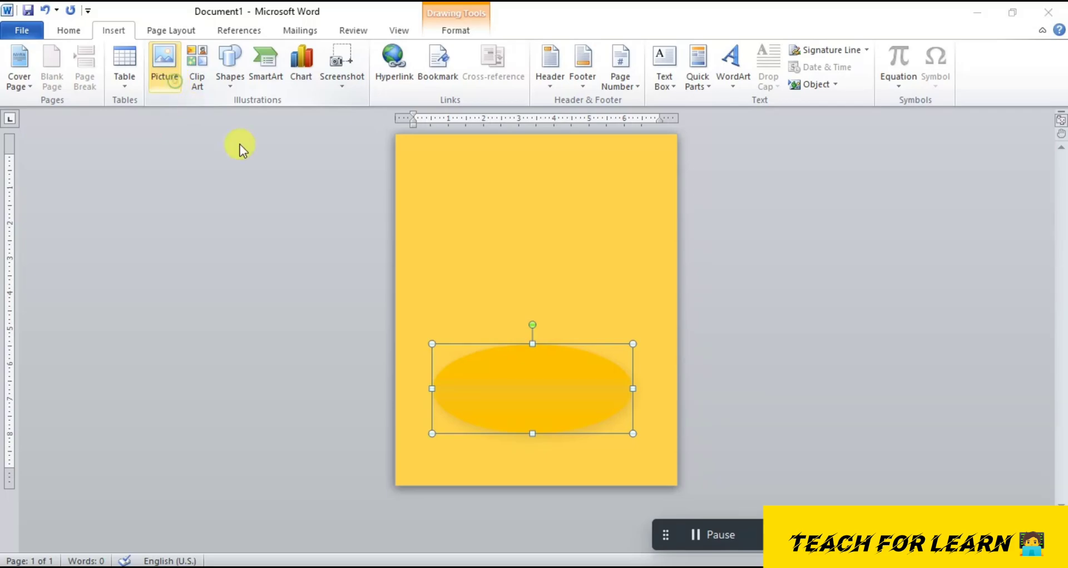
click(72, 133)
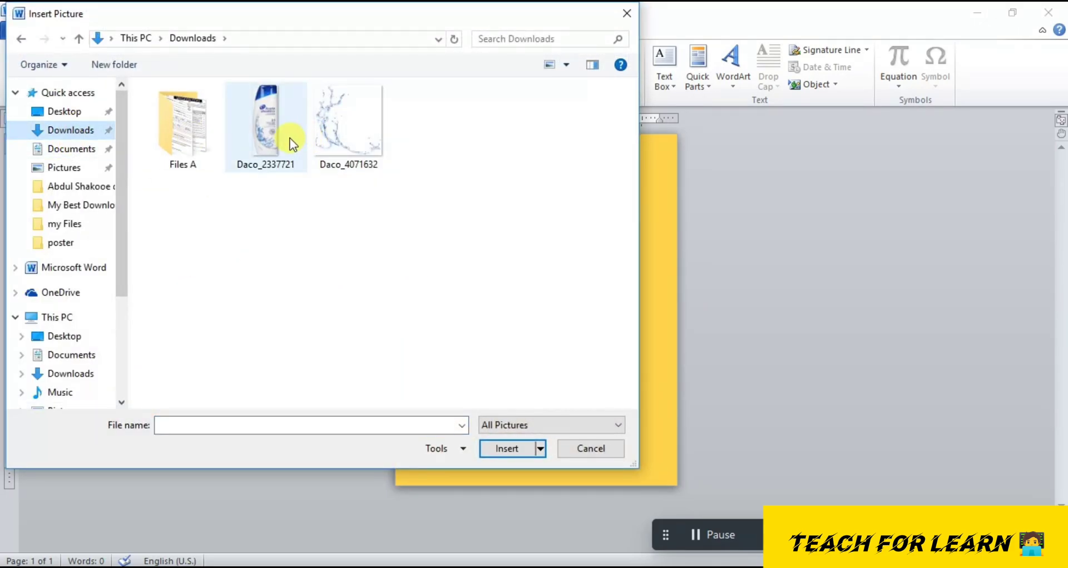
double_click(291, 138)
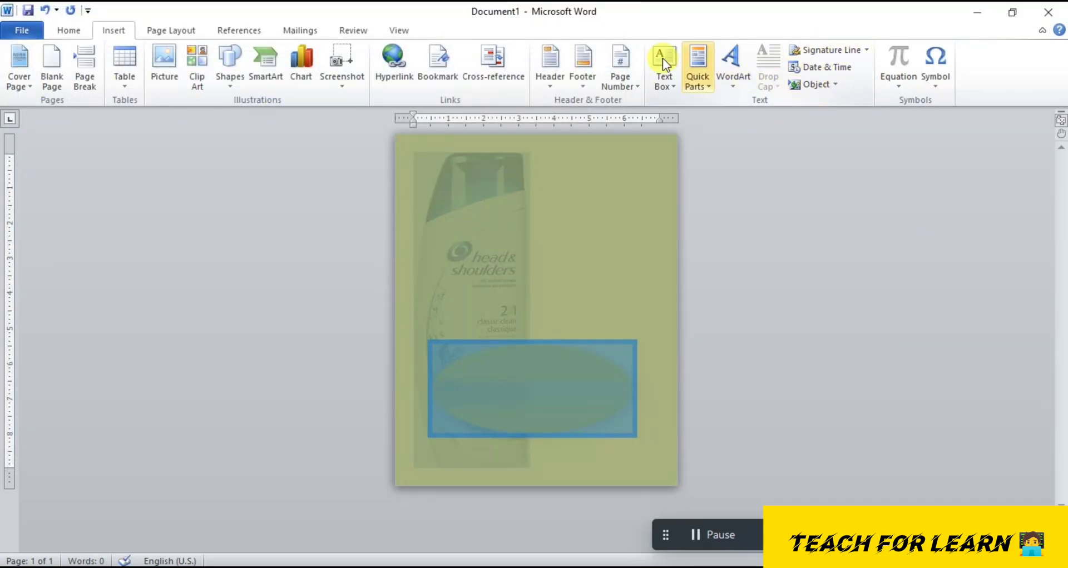
Set the text wrapping of the yellow full-page background rectangle to Behind Text
click(390, 30)
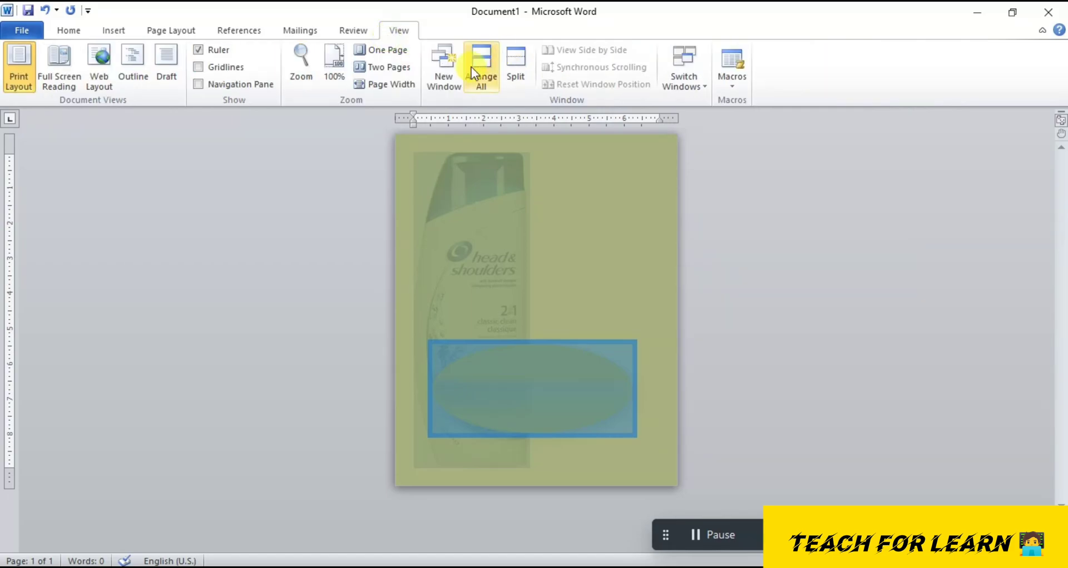
click(353, 38)
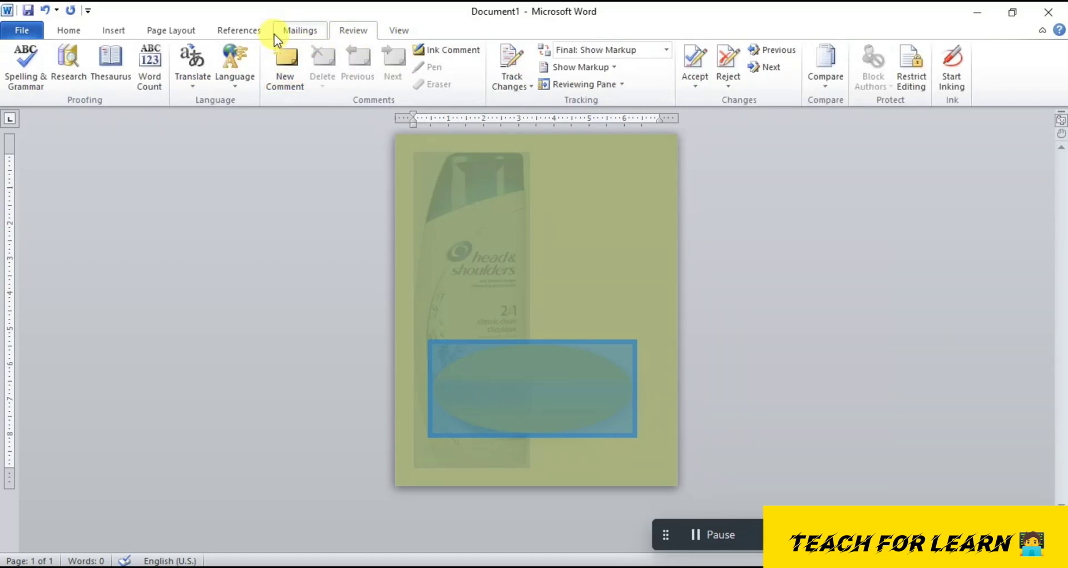
click(493, 202)
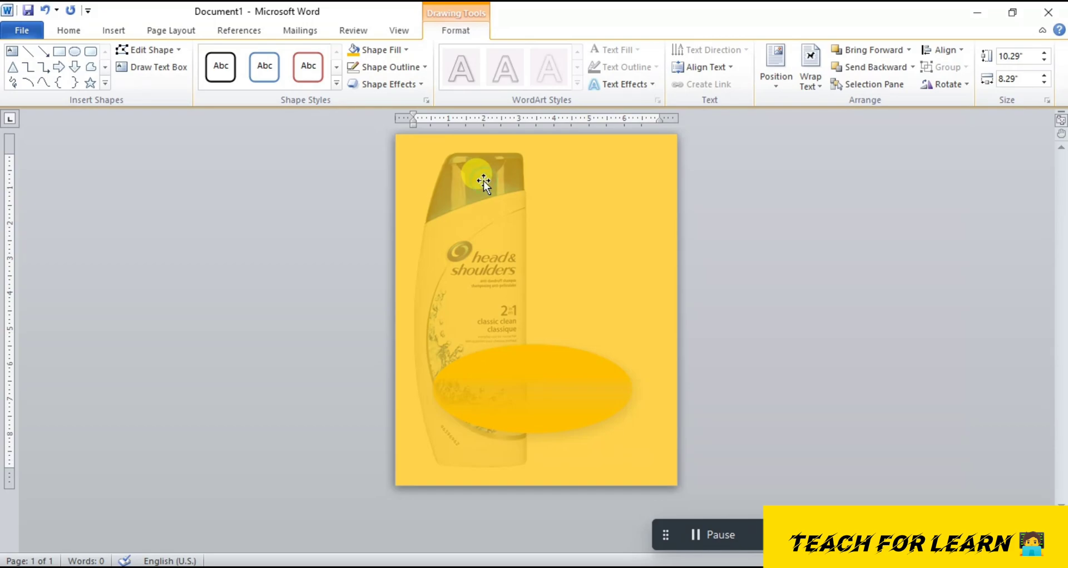
click(812, 80)
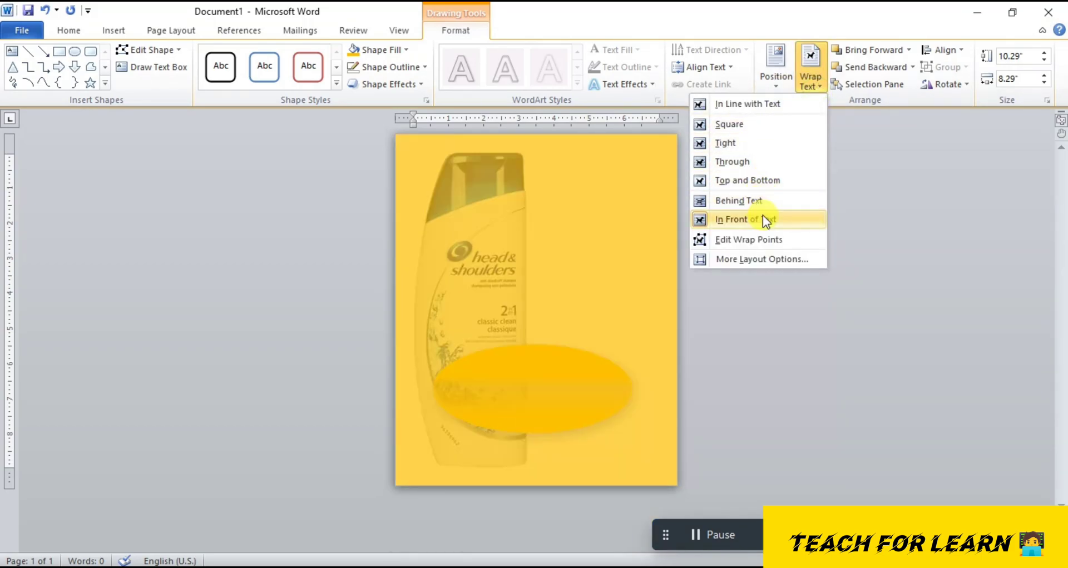
click(762, 215)
click(792, 68)
click(803, 67)
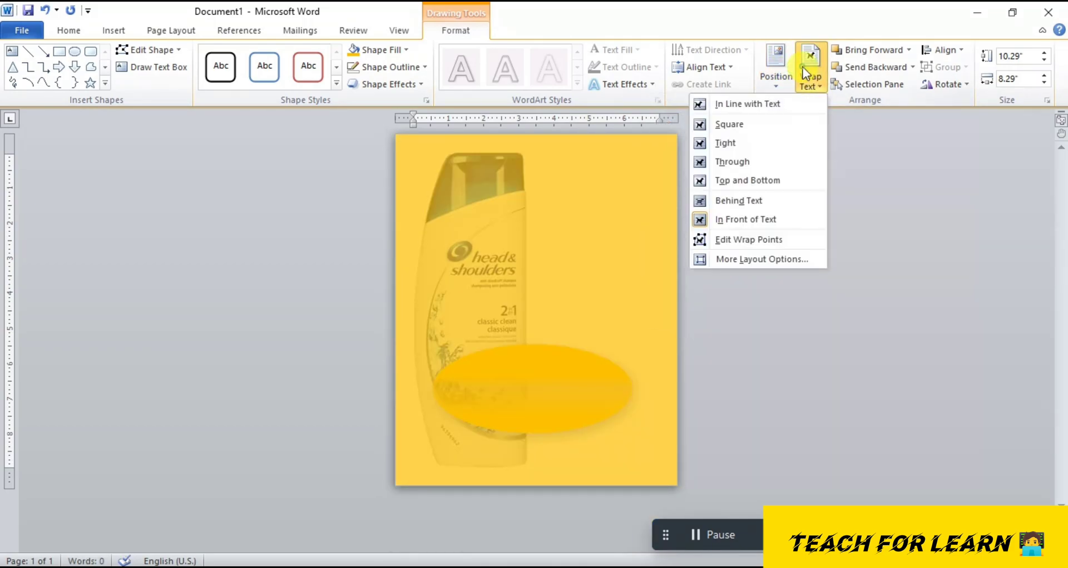
click(758, 200)
Set the text wrapping of the shampoo bottle picture to In Front of Text
double_click(469, 266)
click(757, 83)
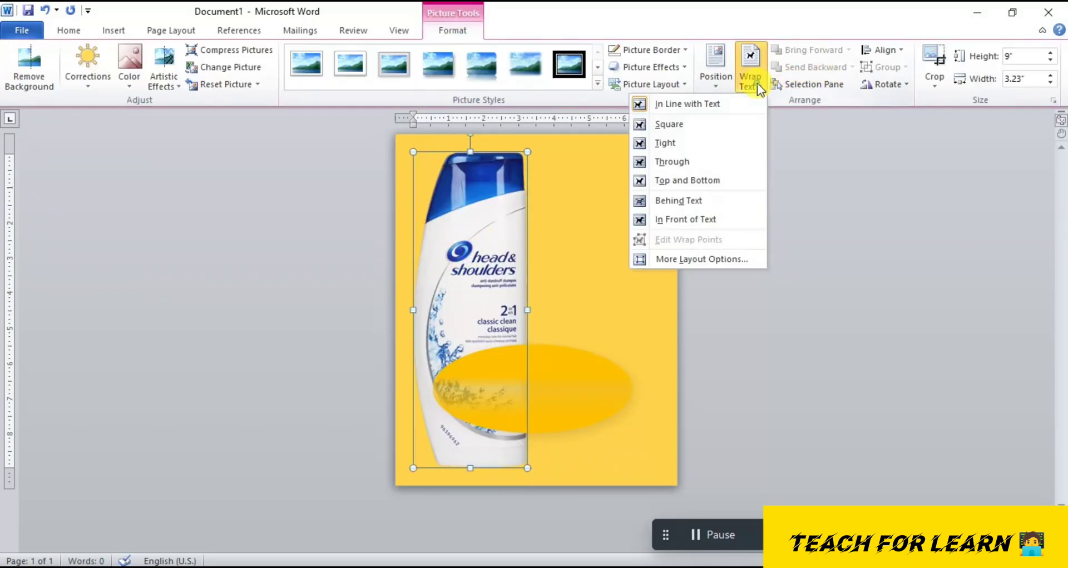
click(707, 218)
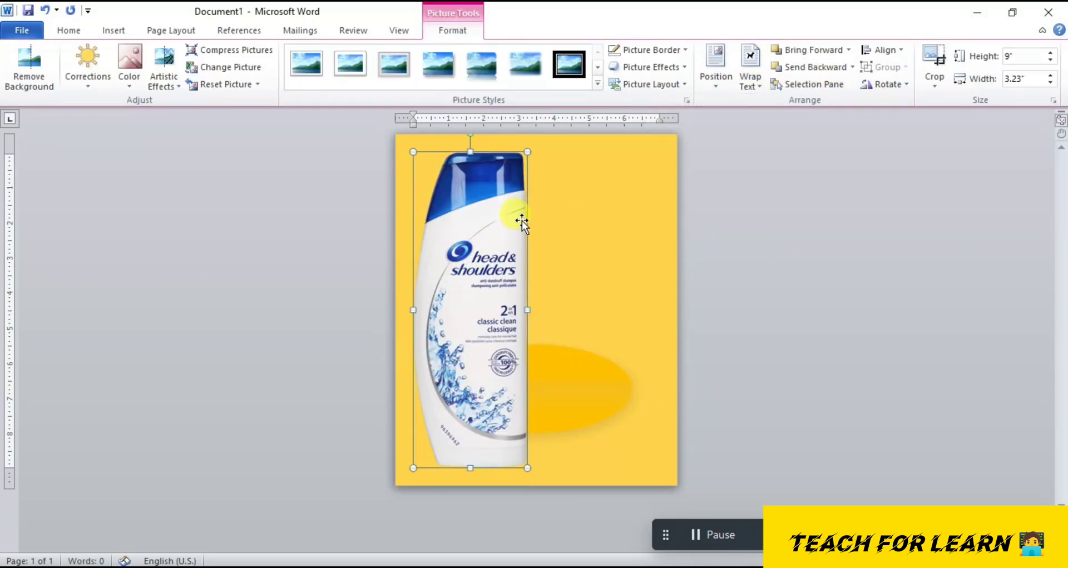
Shrink the bottle picture to about 7.81" by 2.8" and move it over the middle of the ellipse
drag(526, 151, 513, 193)
drag(492, 286, 569, 283)
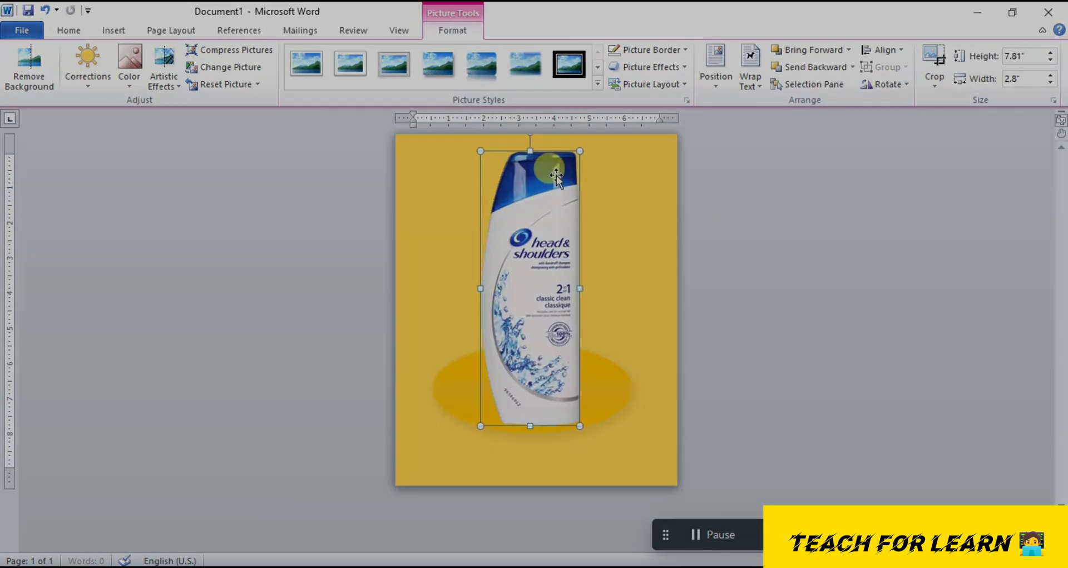
Tilt the bottle counterclockwise, move it up and left, and nudge the ellipse slightly down and right beneath it
drag(538, 167, 478, 181)
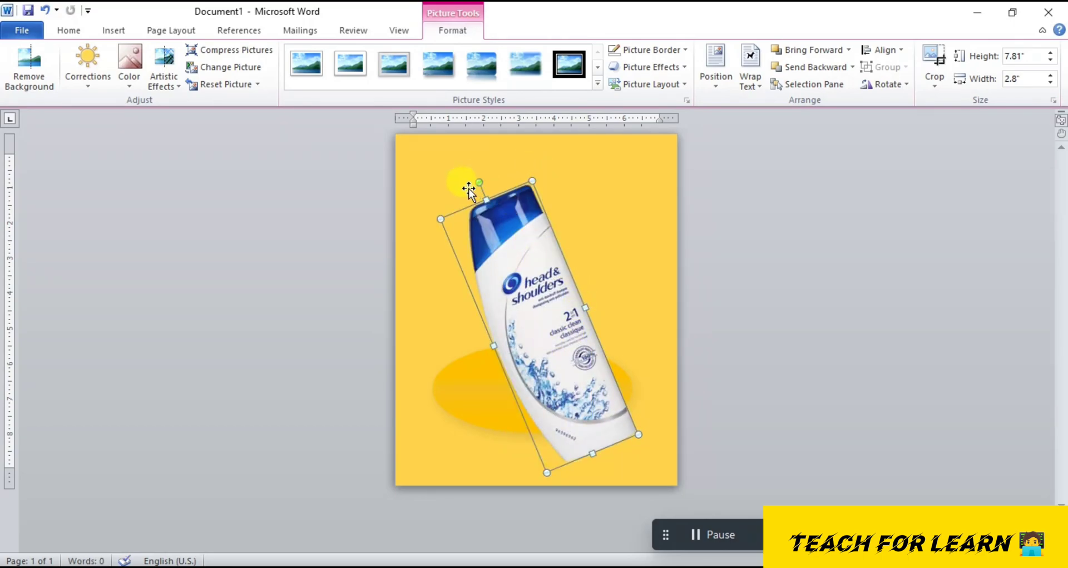
drag(477, 186, 464, 197)
drag(576, 338, 544, 306)
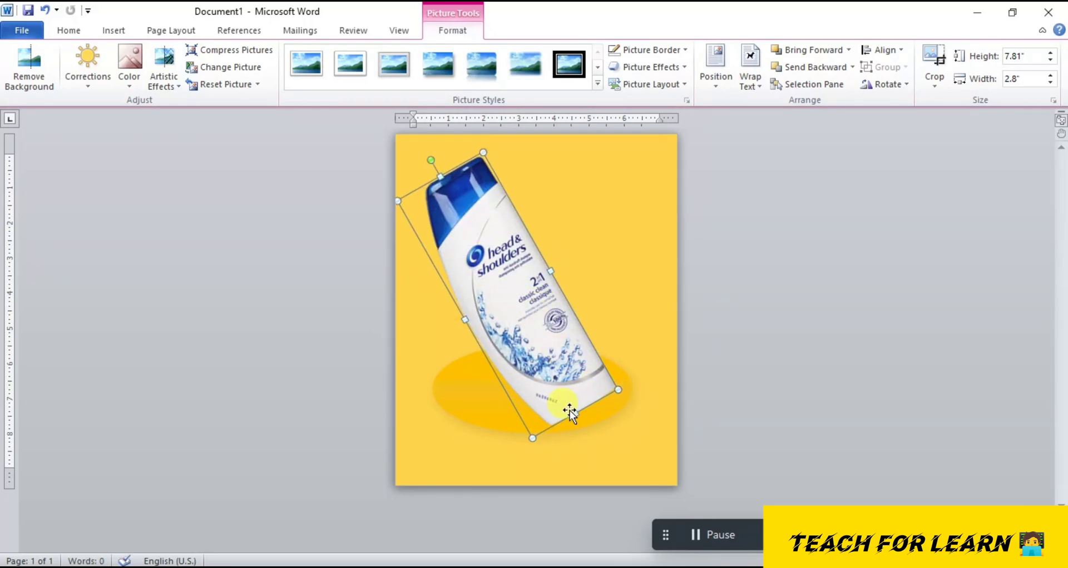
click(471, 416)
mouse_move(478, 413)
mouse_down()
mouse_move(495, 405)
mouse_move(486, 418)
mouse_up()
Try mirroring the bottle picture horizontally and undo the change
drag(519, 323, 662, 269)
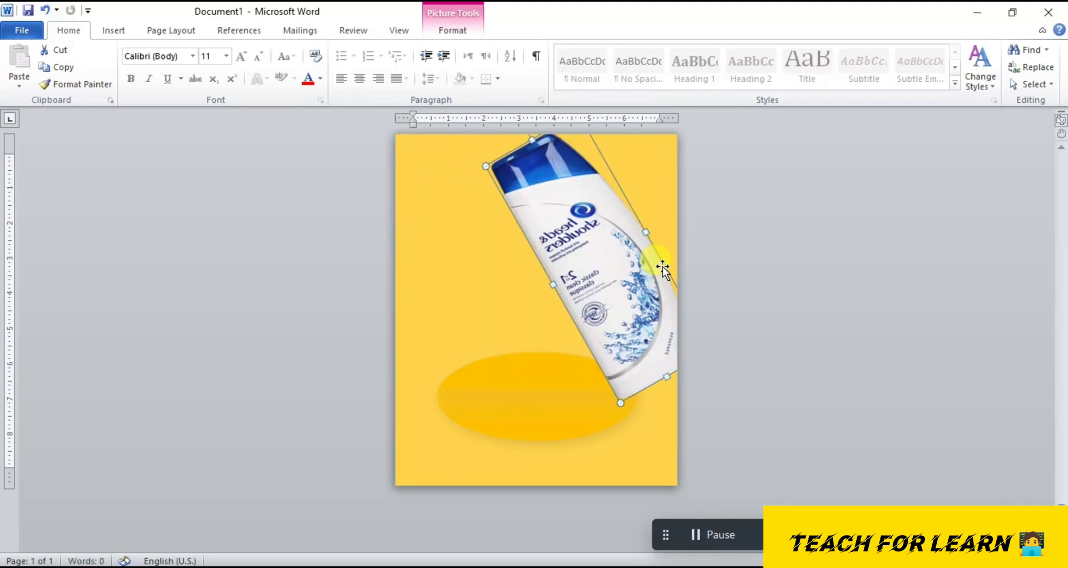
key(ctrl+z)
Apply the strongest Sharpen correction preset to the bottle picture
double_click(527, 334)
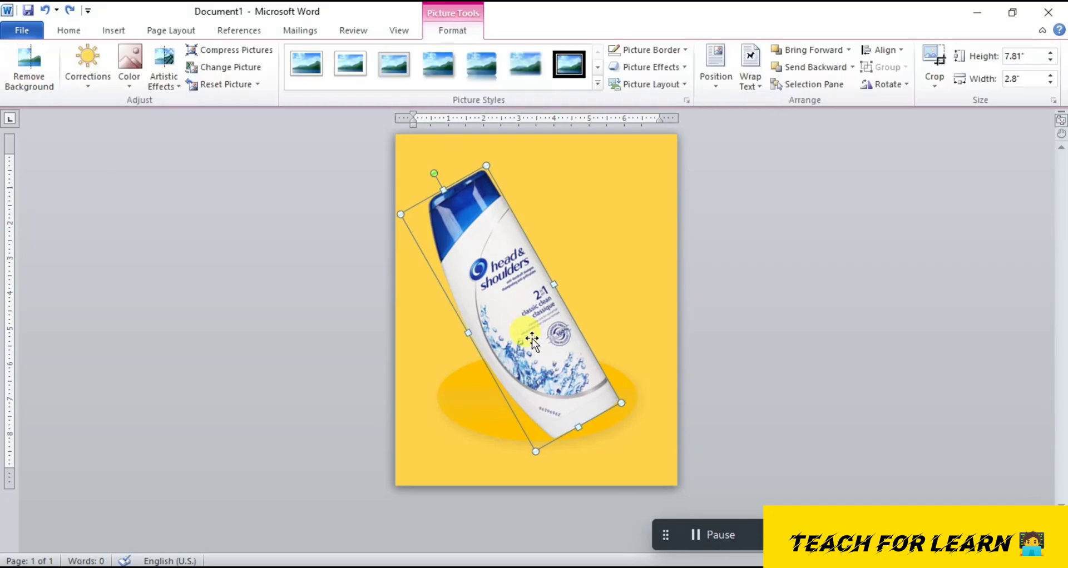
click(77, 87)
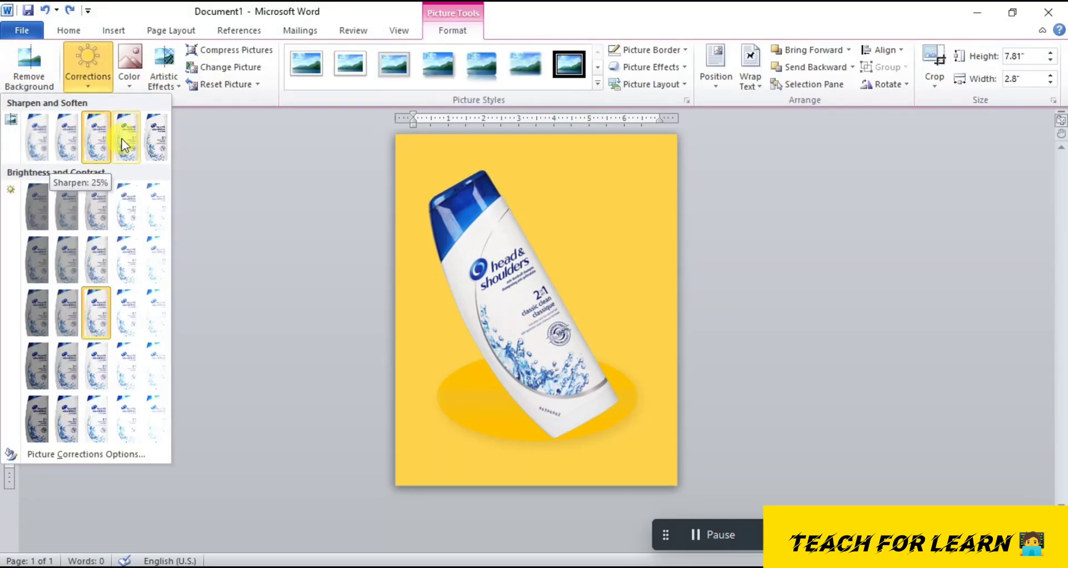
click(162, 140)
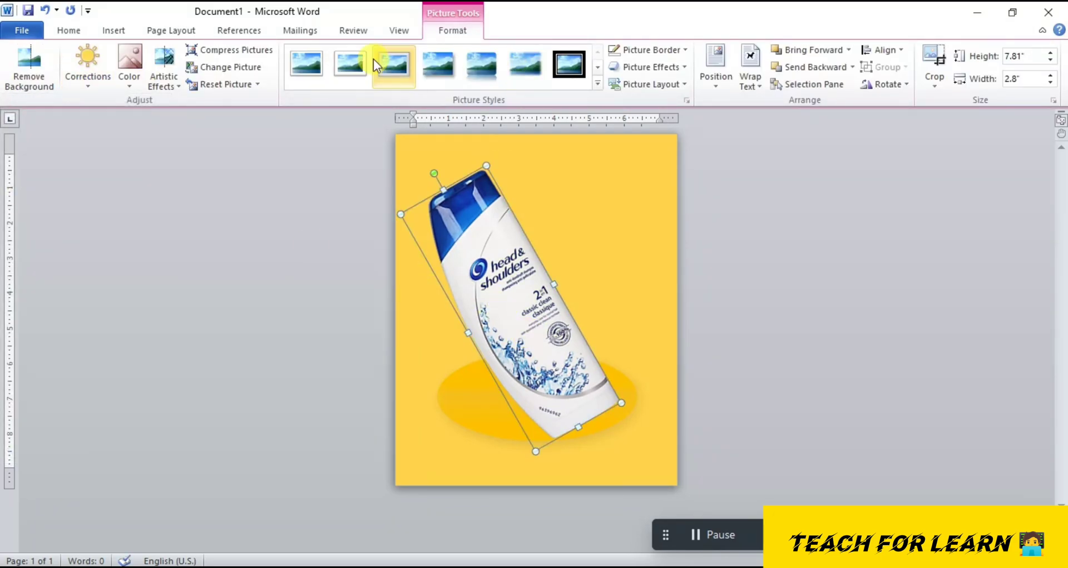
Add a shadow effect falling below the bottle picture using a shadow preset
click(683, 71)
click(683, 72)
click(671, 68)
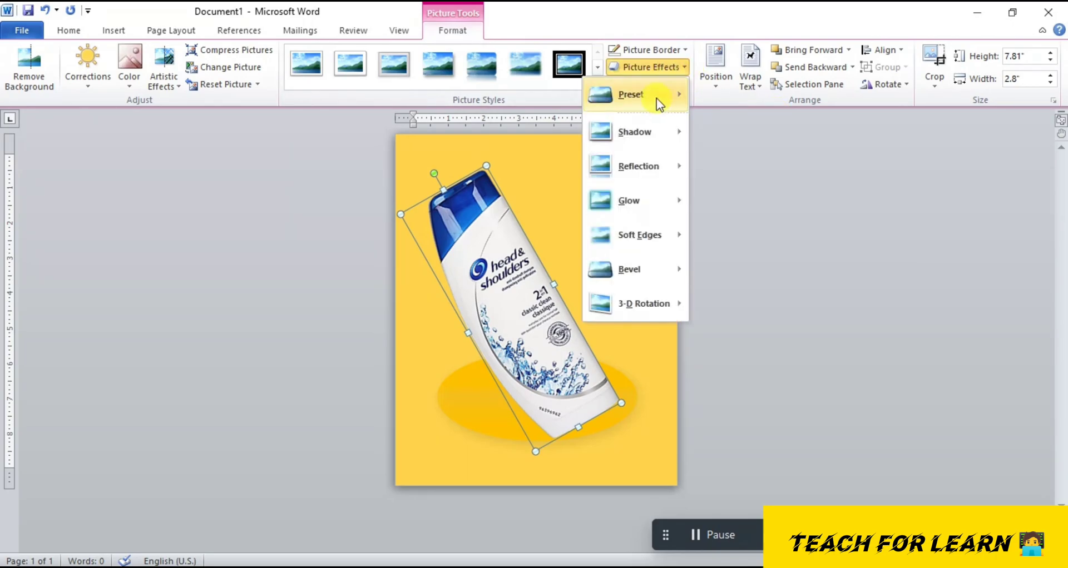
mouse_move(659, 133)
click(515, 209)
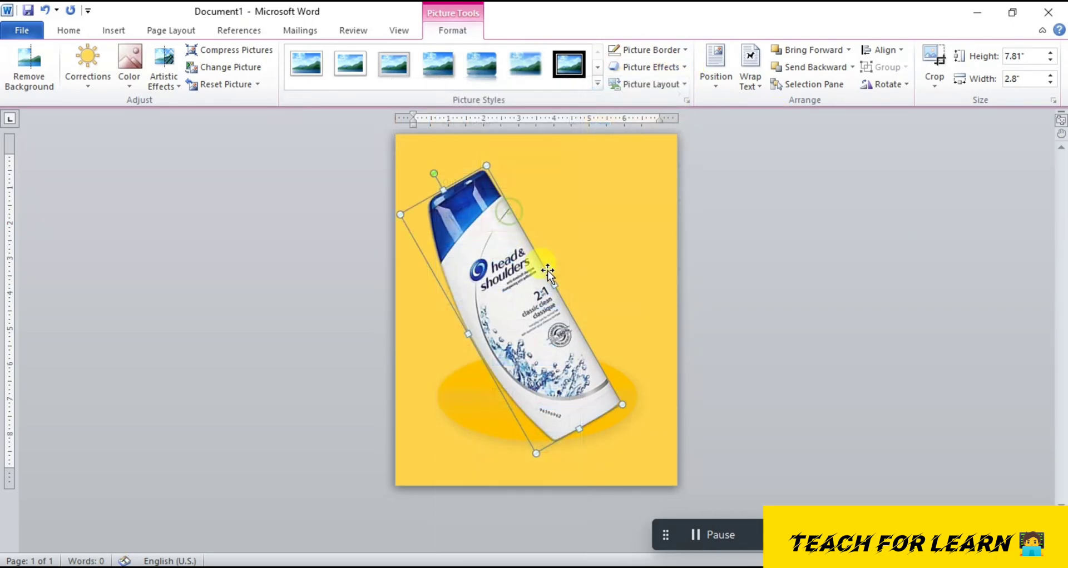
Set the bottle picture's shadow transparency to 96% and its blur to 10 pt
right_click(574, 359)
click(559, 344)
click(704, 184)
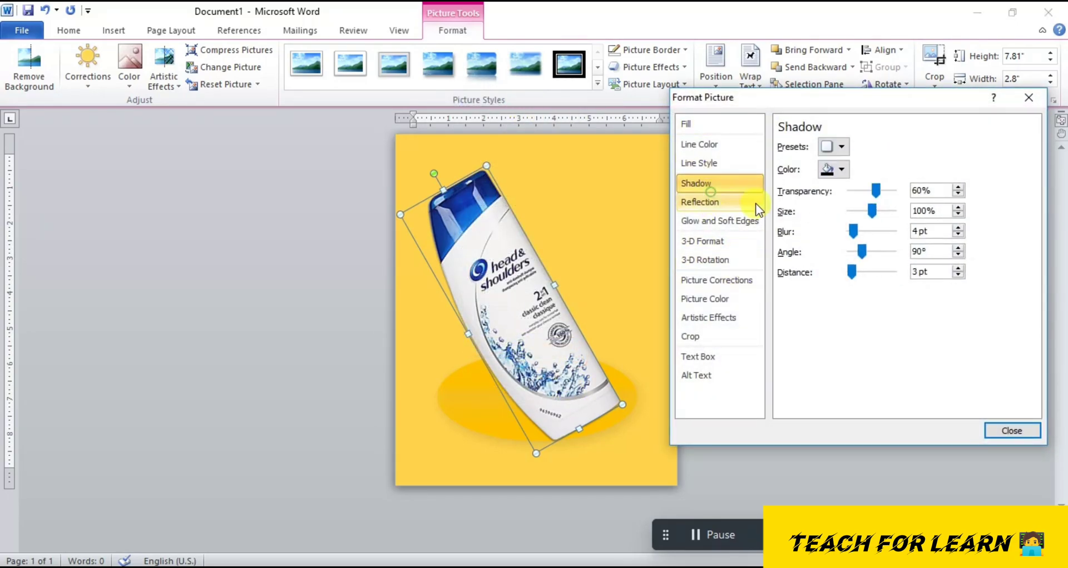
mouse_move(874, 192)
mouse_down()
mouse_move(891, 198)
mouse_move(874, 201)
mouse_move(890, 191)
mouse_up()
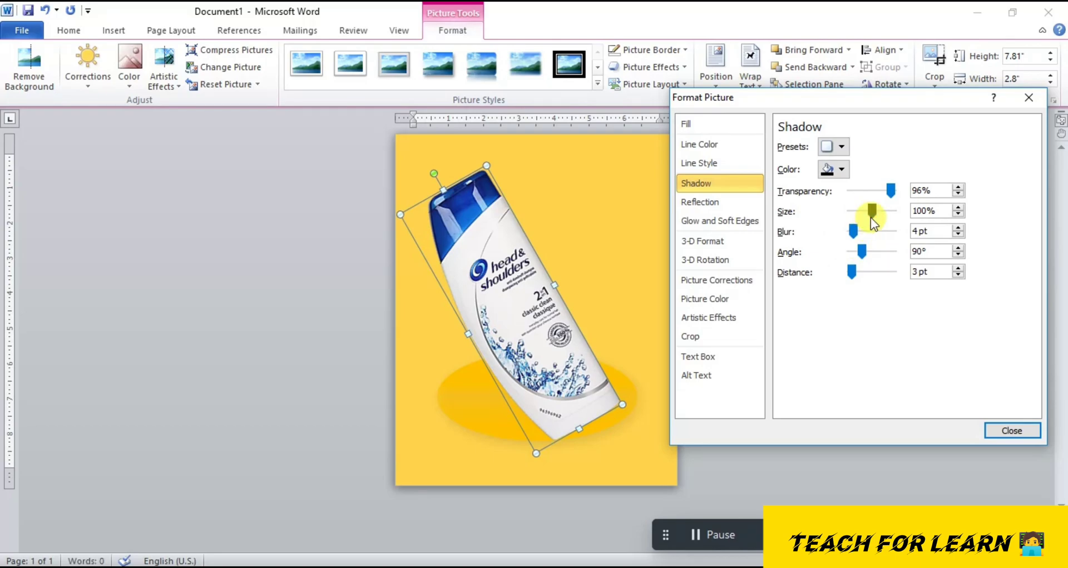
drag(852, 232, 859, 232)
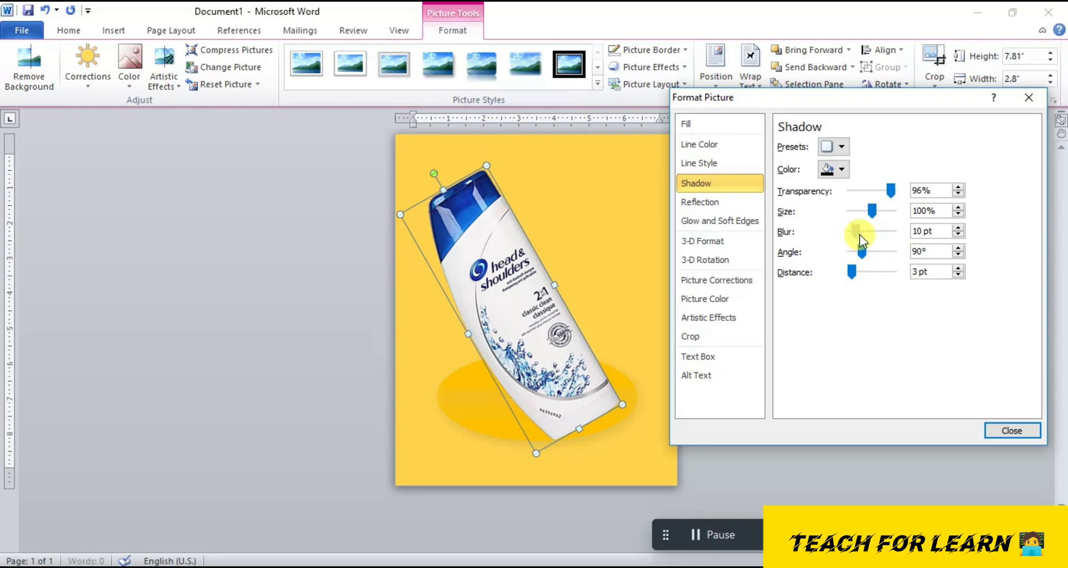
click(1012, 431)
click(655, 240)
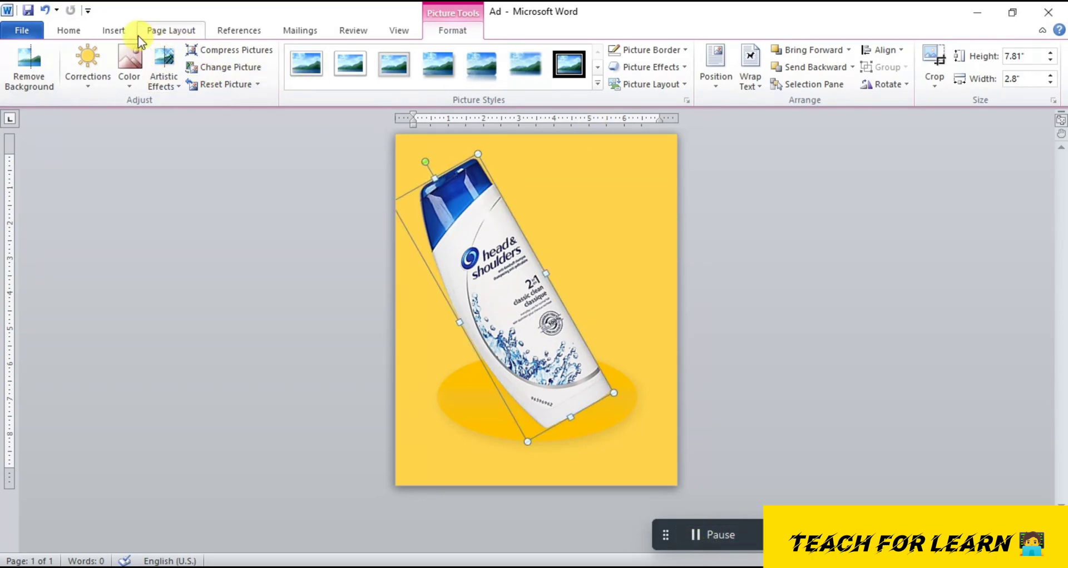
Draw a right triangle about 3.27" high and 2.56" wide in the upper right area of the page
click(119, 31)
click(239, 78)
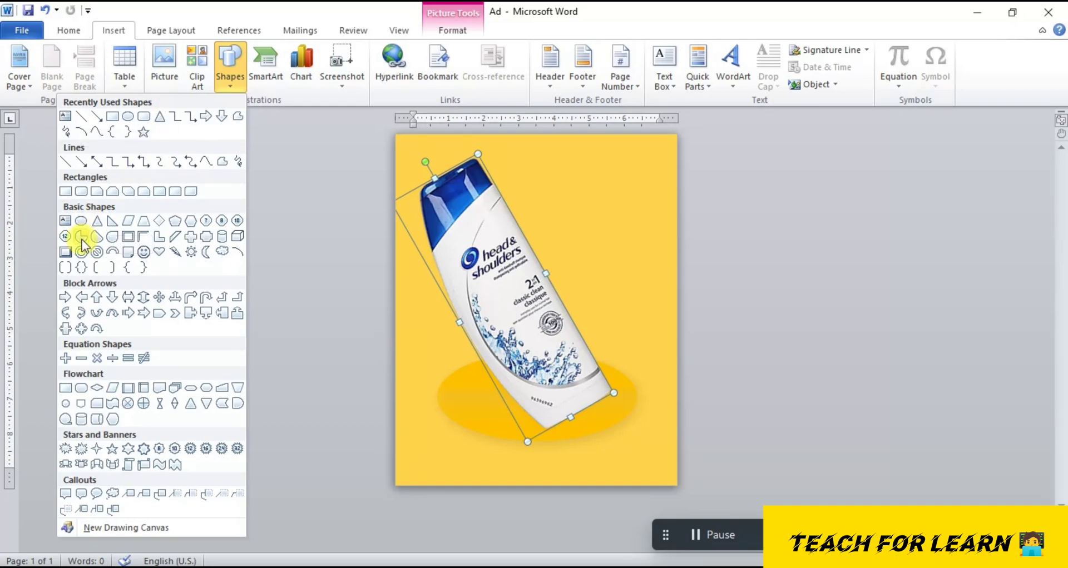
click(109, 222)
mouse_move(537, 169)
mouse_down()
mouse_move(623, 281)
mouse_move(615, 238)
mouse_up()
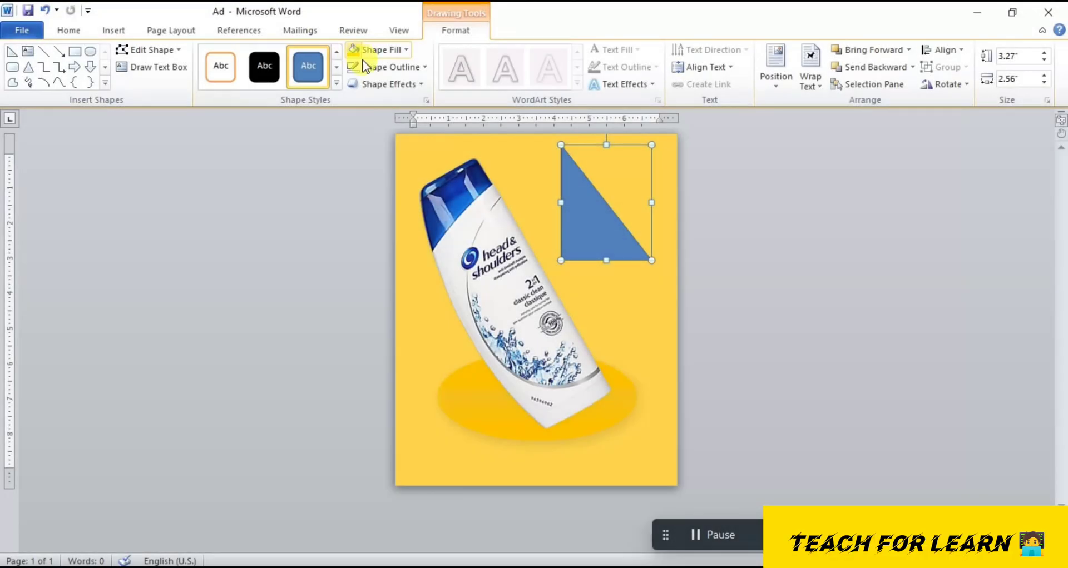
Remove the triangle's outline and fill it with the standard purple color
click(368, 67)
click(324, 184)
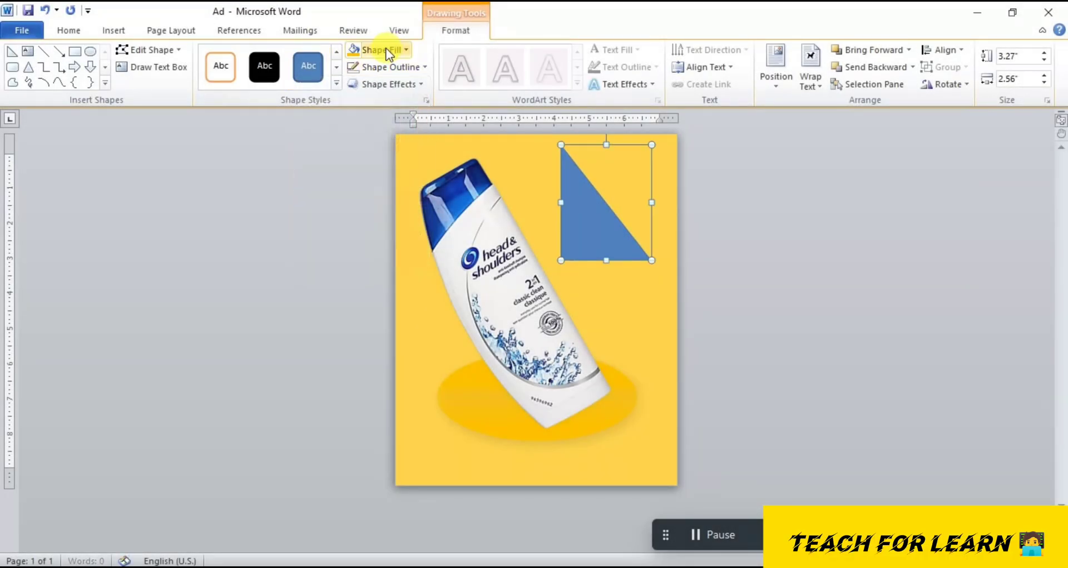
click(378, 50)
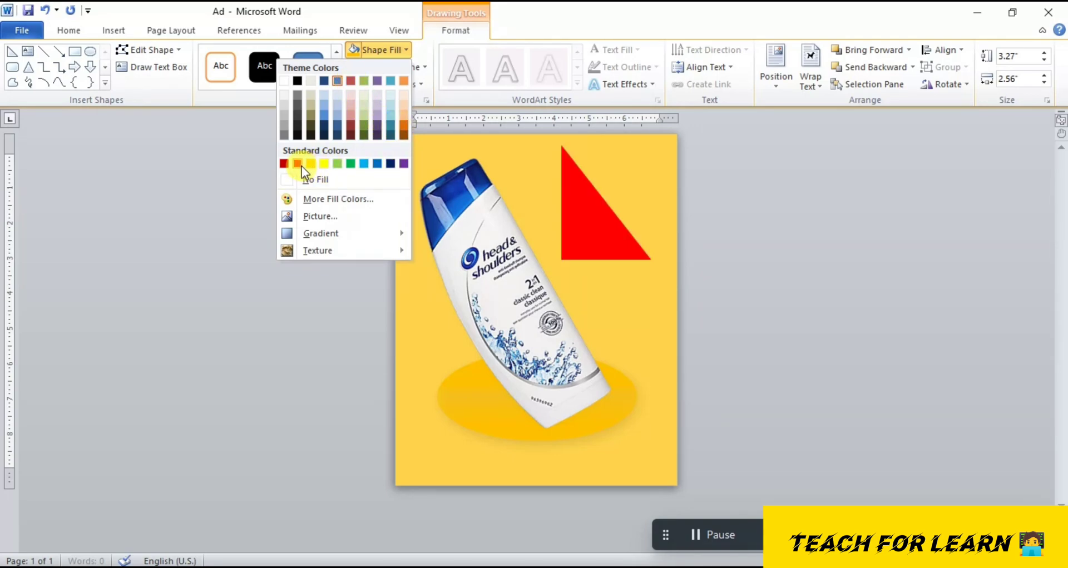
click(404, 163)
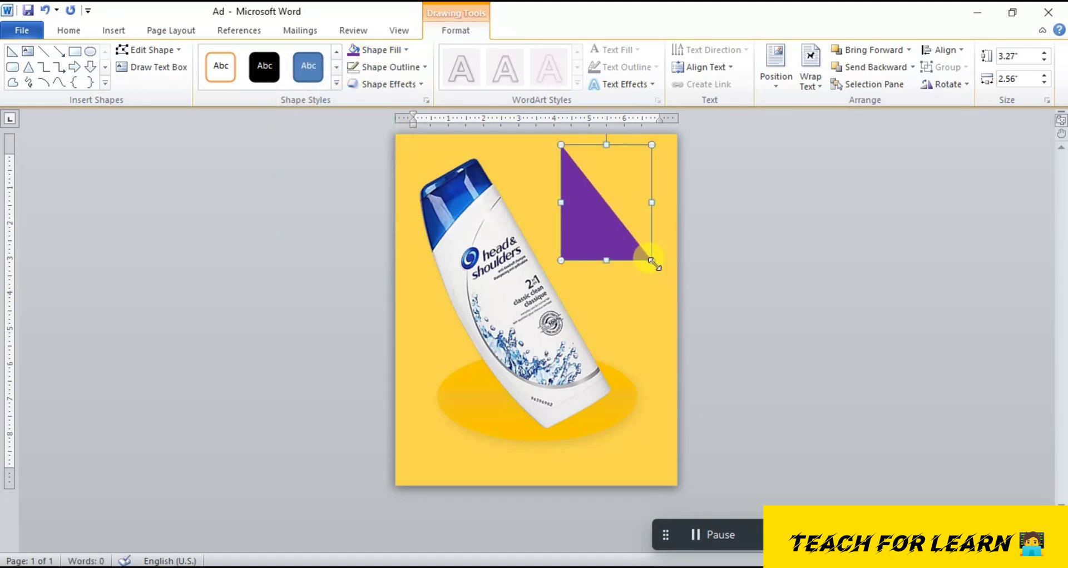
Resize the triangle to about 3.11" by 2.89", turn it upside down and fit it into the page's upper right corner
drag(651, 260, 663, 255)
drag(592, 198, 598, 217)
drag(620, 148, 615, 301)
drag(644, 219, 652, 183)
key(Down)
drag(640, 183, 634, 182)
Edit the purple triangle's points to bend its diagonal edge into a smooth wave
click(147, 49)
click(92, 91)
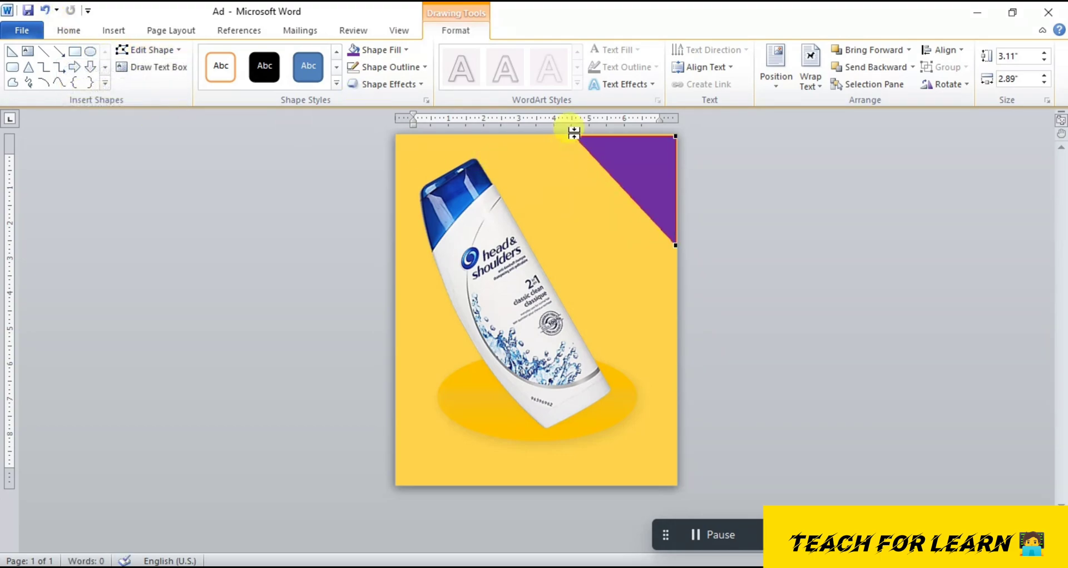
drag(604, 167, 528, 186)
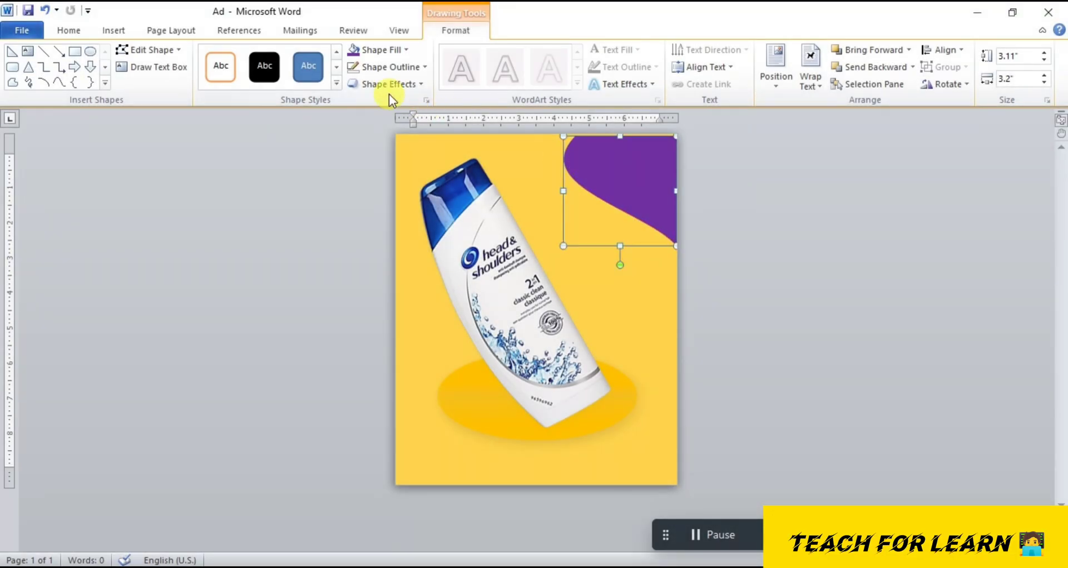
Apply the outer shadow preset from the middle of the first row to the purple wave shape
click(387, 85)
mouse_move(384, 148)
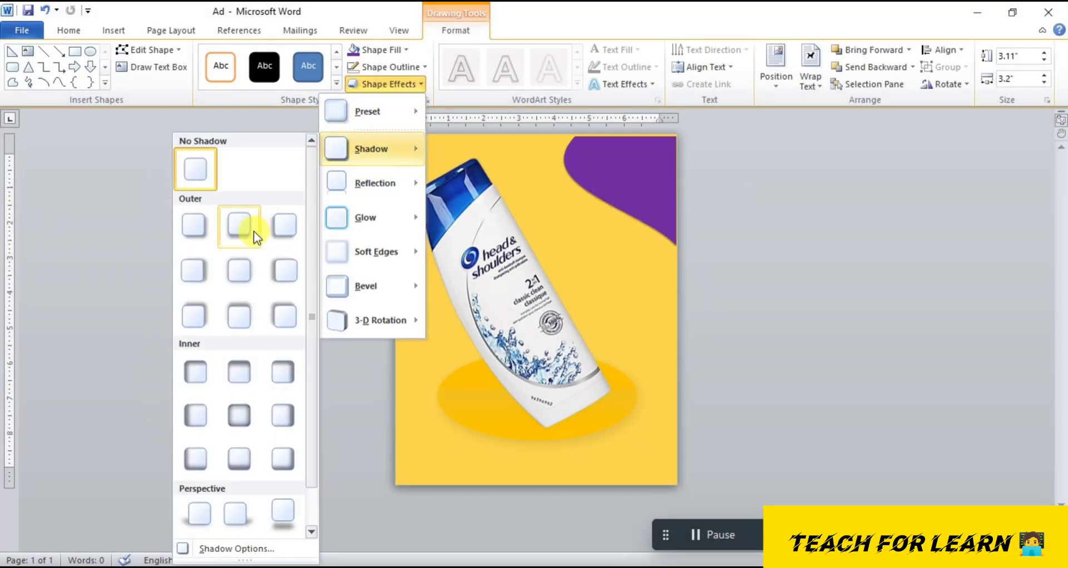
click(253, 231)
Change the fill of the purple wave shape to the standard dark blue color
click(384, 67)
click(378, 50)
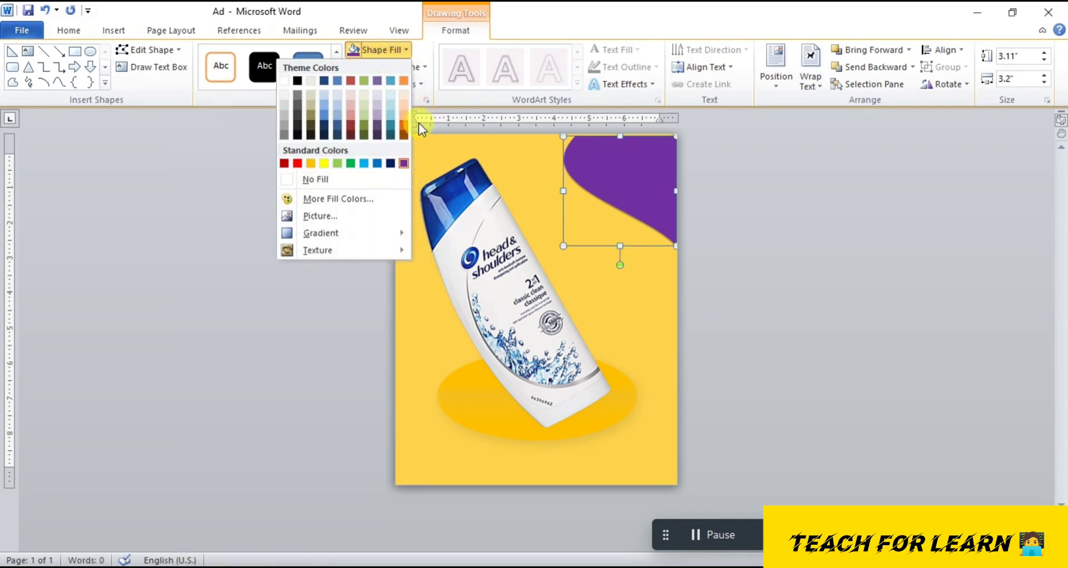
click(392, 164)
Place a rotated copy of the dark blue wave in the page's lower left corner and nudge the original further into the upper right corner
drag(644, 165, 406, 447)
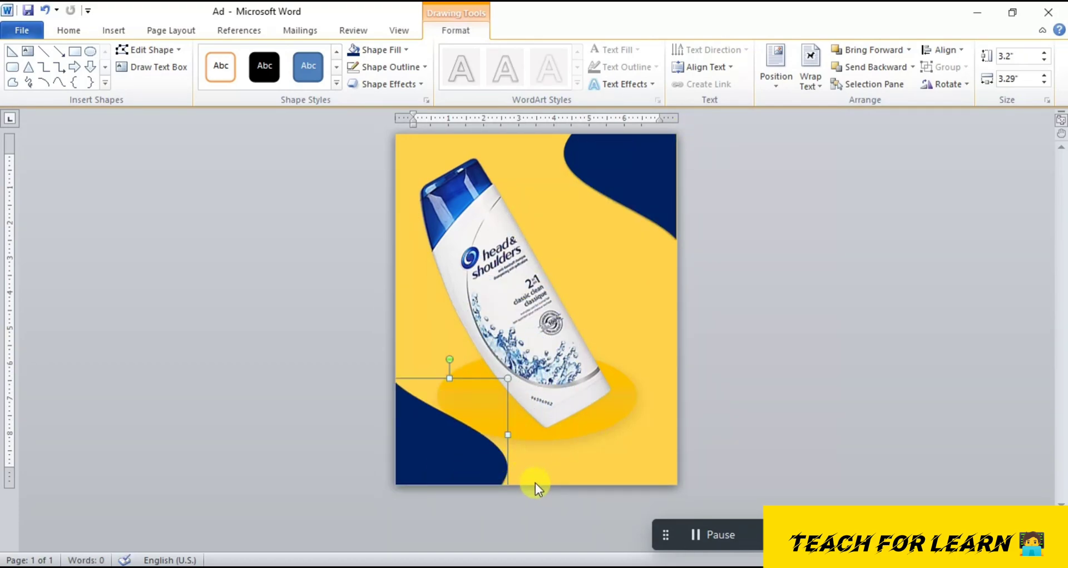
mouse_move(469, 441)
mouse_down()
mouse_move(460, 446)
mouse_move(474, 461)
mouse_up()
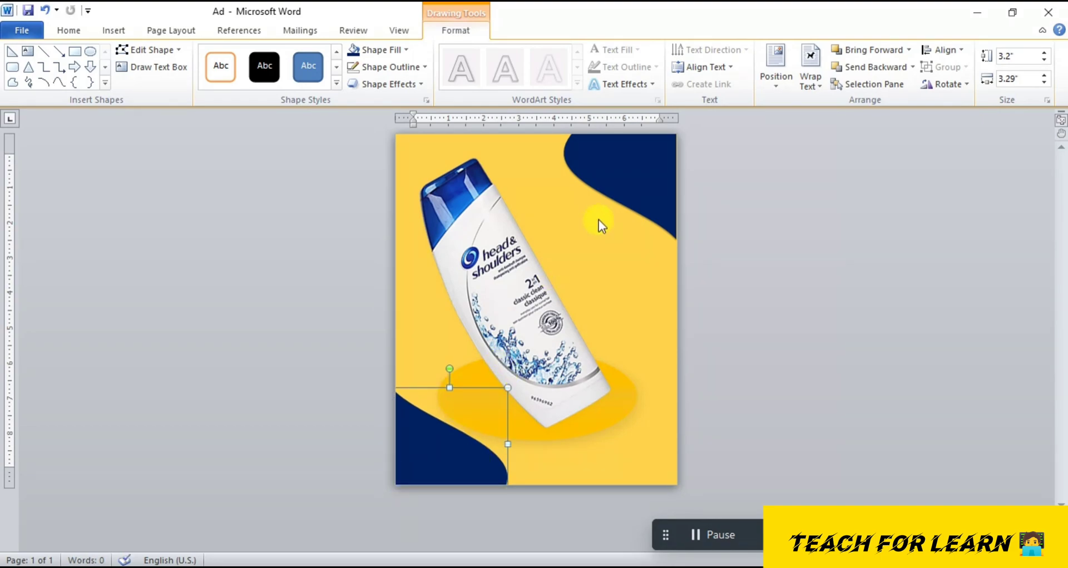
click(619, 174)
click(616, 262)
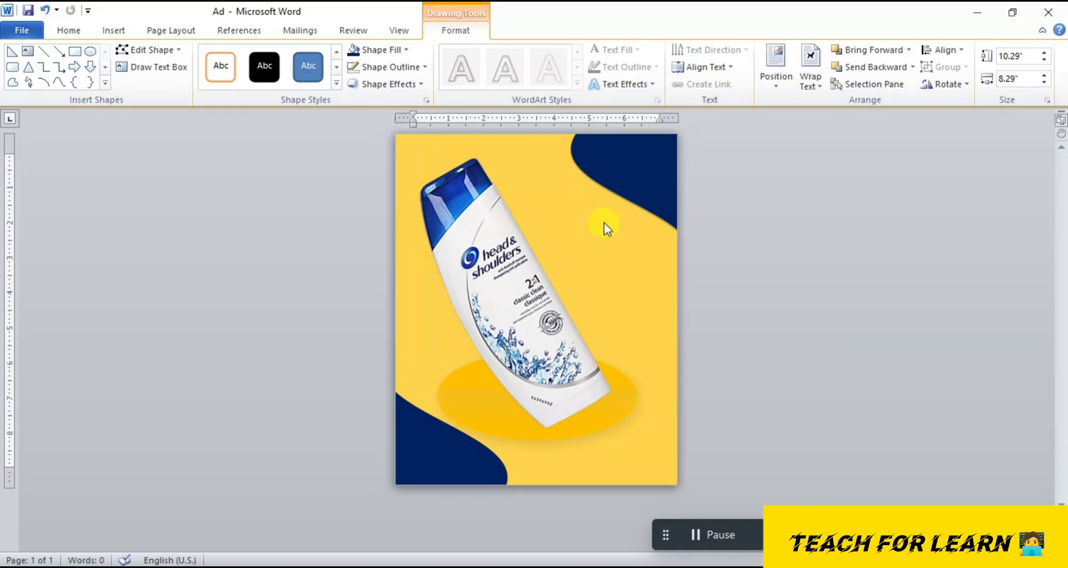
Duplicate the upper right wave, fill the copy with the dark orange theme color and offset it to leave a narrow dark blue band
click(663, 154)
drag(640, 182, 646, 173)
click(386, 55)
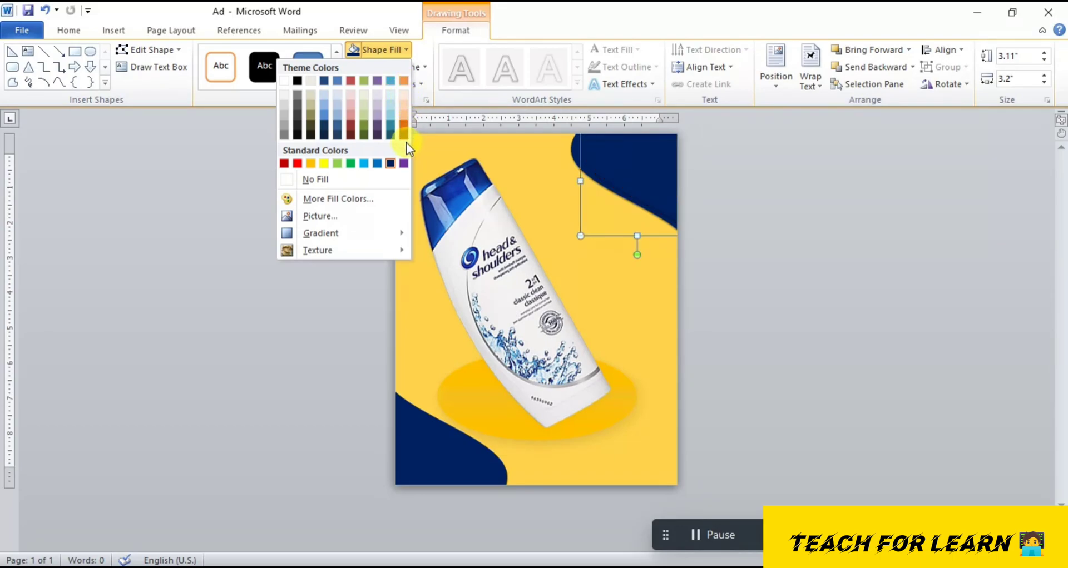
click(404, 124)
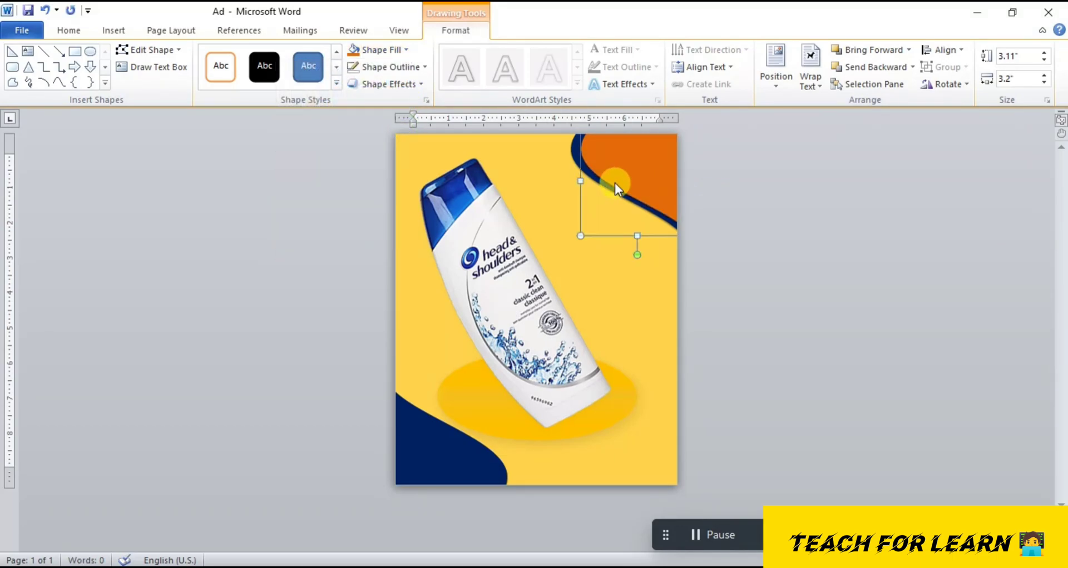
drag(632, 178, 626, 174)
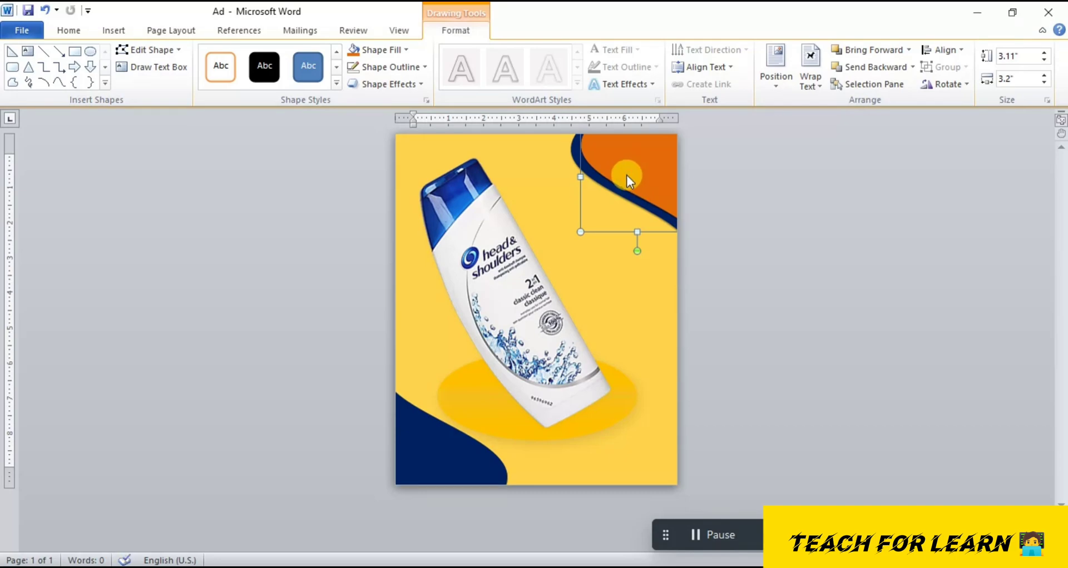
Duplicate the lower left dark blue wave and fill the copy with the same dark orange theme color as the upper wave
click(469, 445)
click(406, 50)
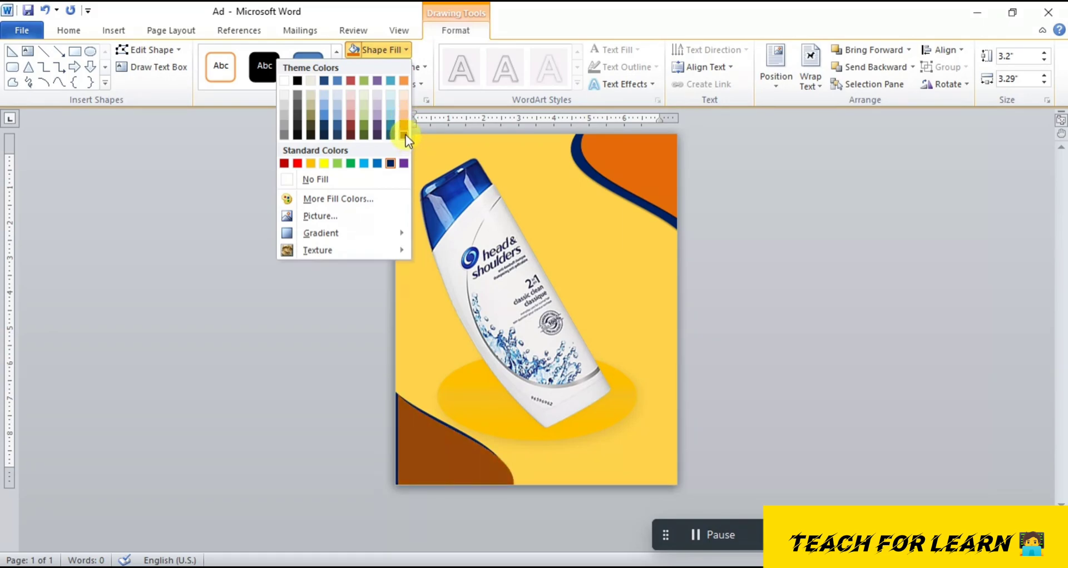
click(645, 152)
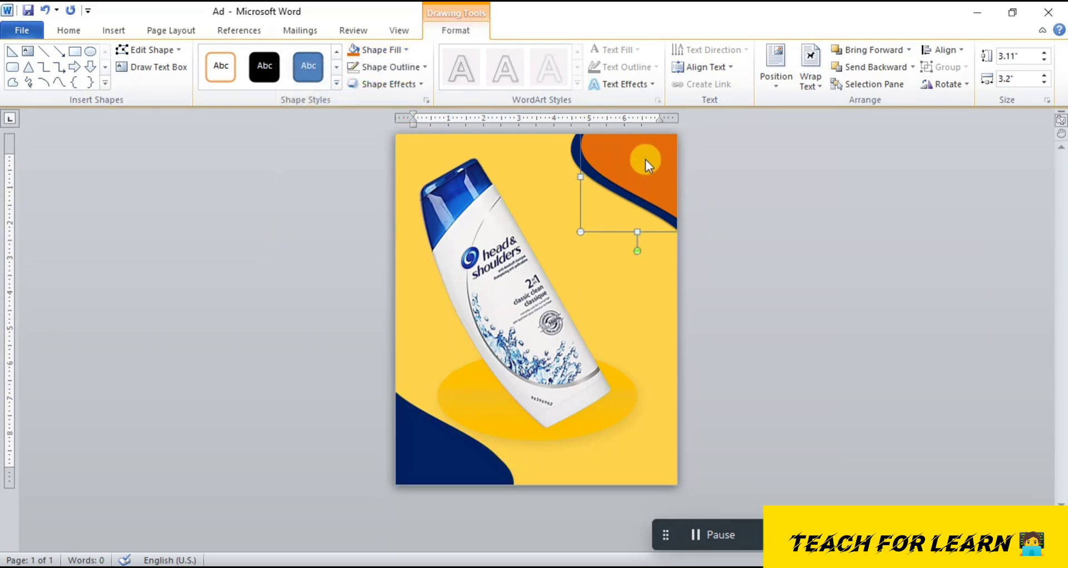
click(382, 53)
click(383, 53)
click(456, 444)
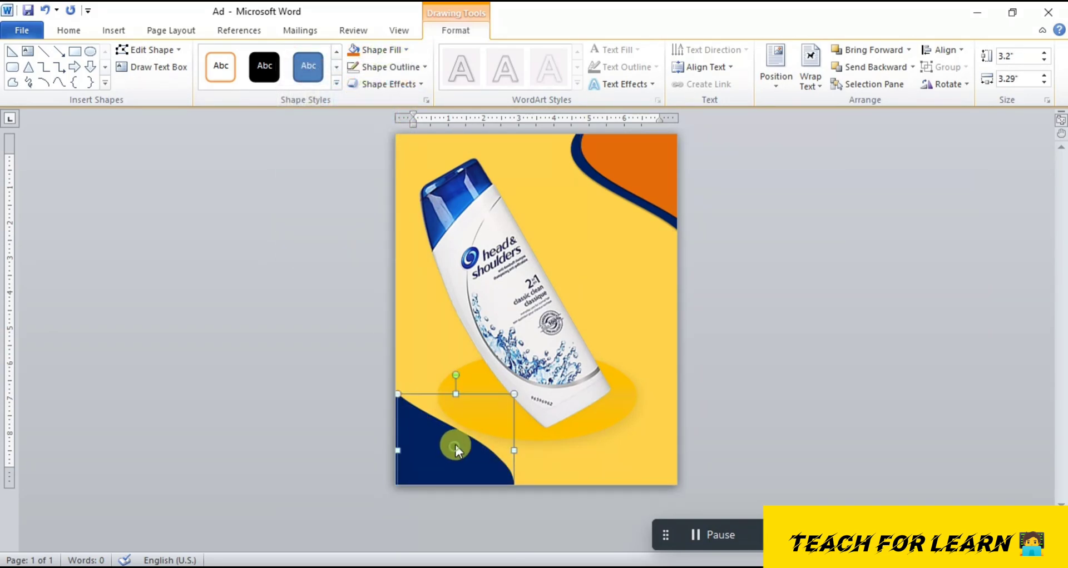
click(397, 52)
click(404, 127)
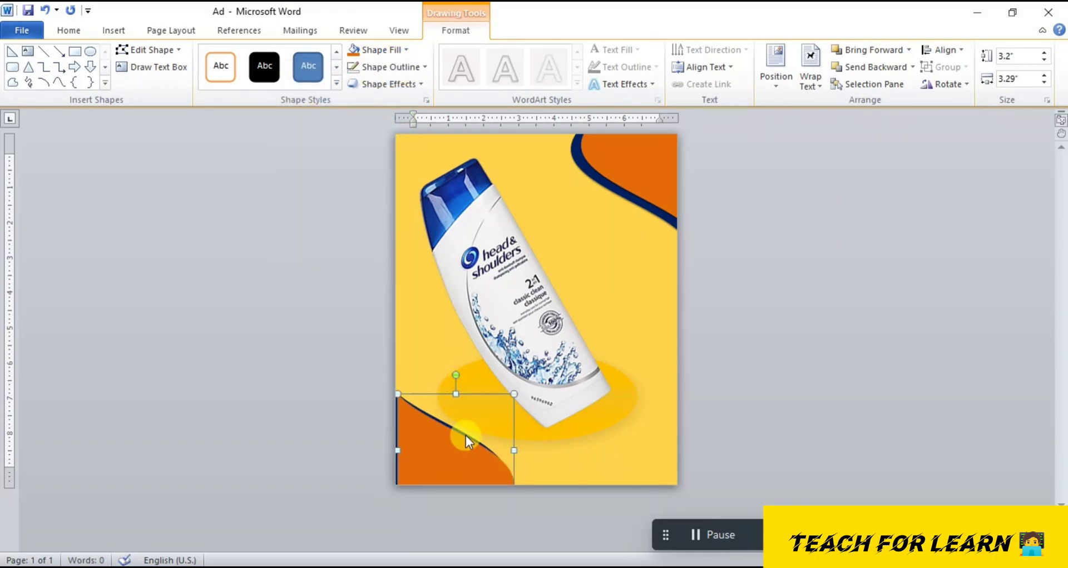
Shift the lower left orange wave toward its corner and fine-tune its position so an even dark blue band shows along its curved edge
click(380, 84)
mouse_move(373, 149)
click(360, 396)
click(410, 72)
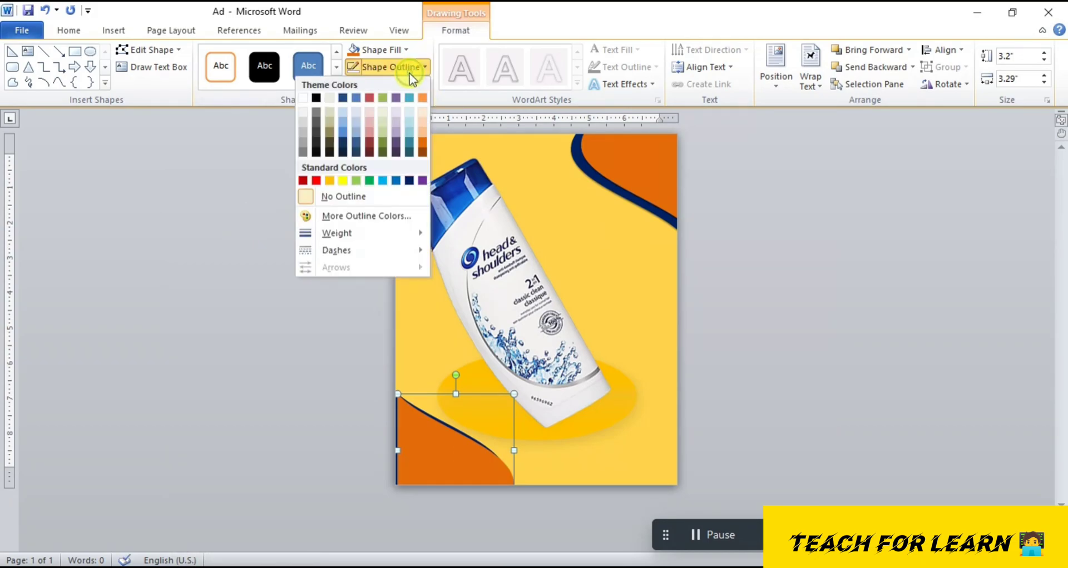
mouse_move(439, 440)
mouse_down()
mouse_move(594, 172)
mouse_move(410, 441)
mouse_move(429, 446)
mouse_up()
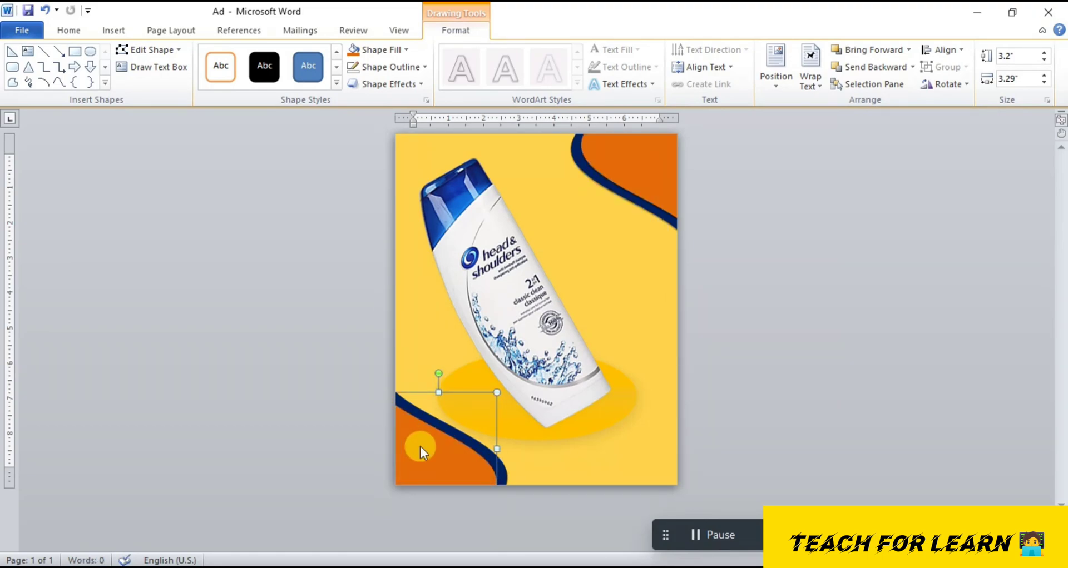
key(ctrl+Up)
key(ctrl+Right)
key(ctrl+Right)
key(ctrl+Up)
key(ctrl+Right)
key(ctrl+Right)
key(ctrl+Up)
Deselect the orange wave and save the document
click(664, 240)
click(33, 11)
click(705, 535)
click(774, 336)
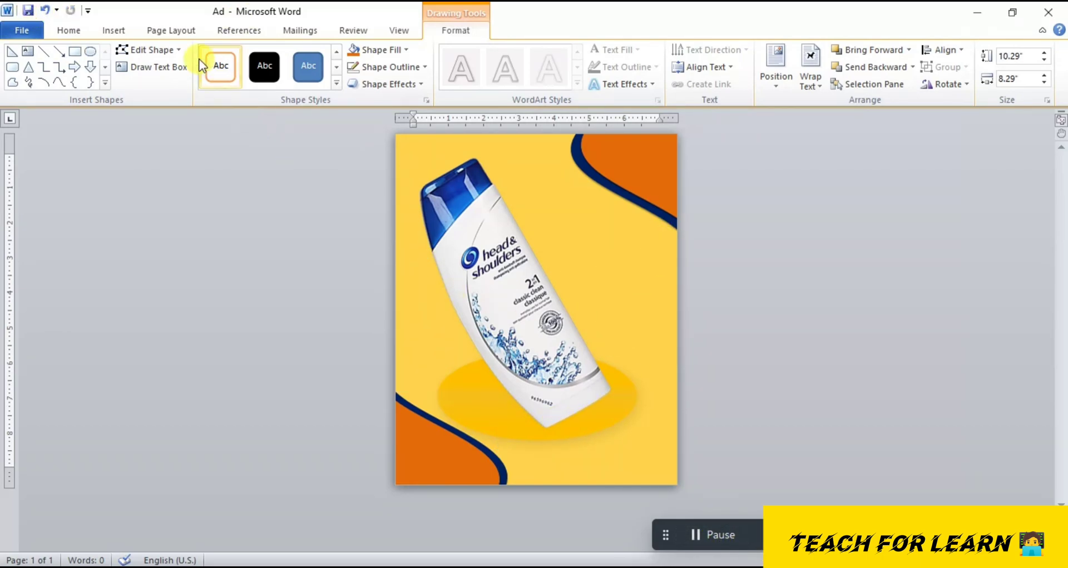
Draw a tall, narrow rectangle about 10.2" by 0.49" and place it along the page's right edge, starting at the upper wave
click(128, 32)
click(230, 61)
click(137, 121)
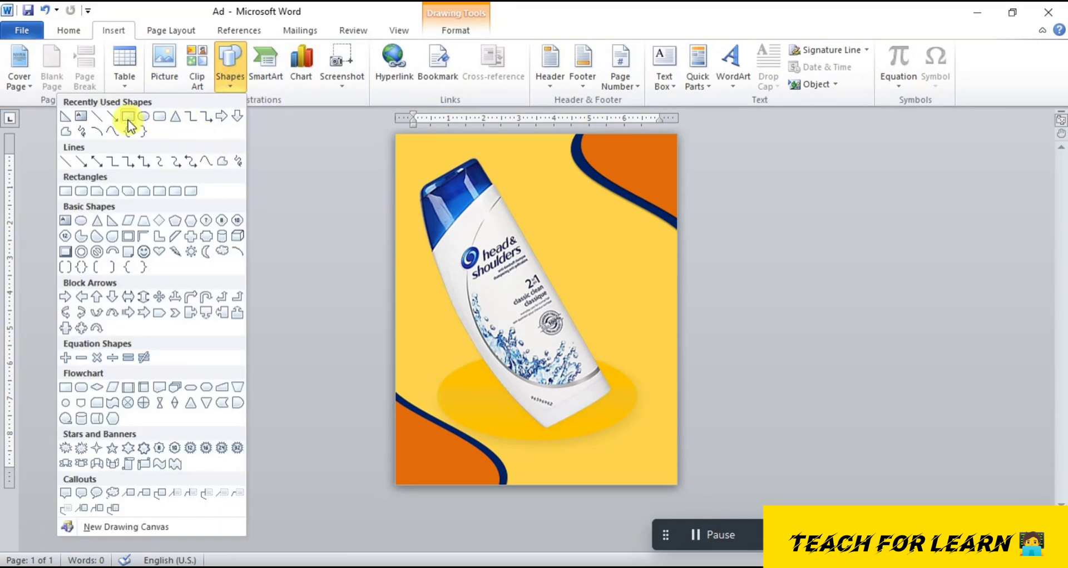
drag(581, 172, 589, 529)
drag(583, 315, 670, 345)
Edit the narrow rectangle's points to bend its inner long edge into a gentle curve
click(161, 49)
click(139, 88)
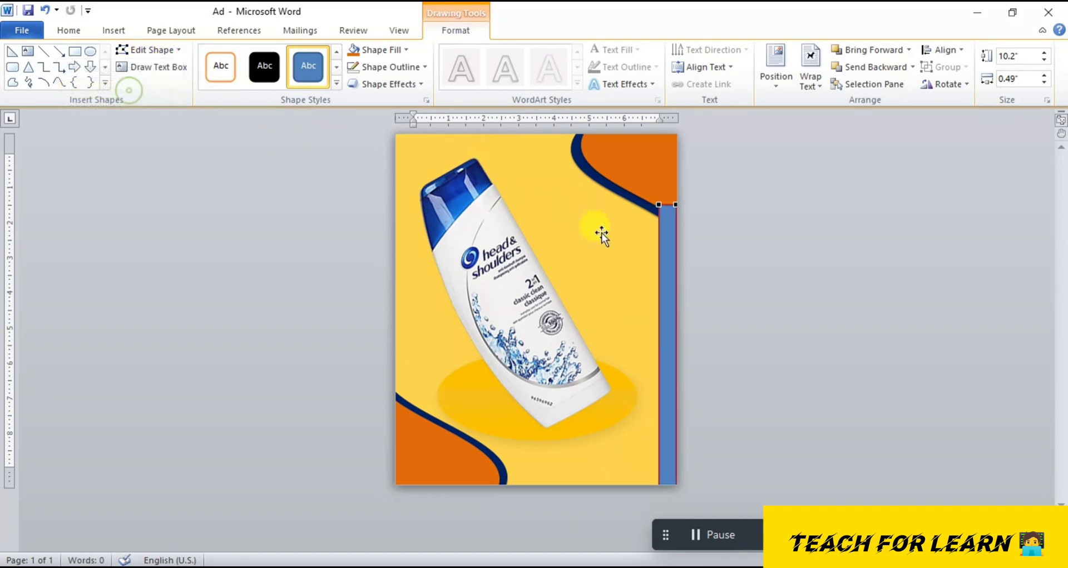
click(659, 205)
drag(659, 324, 676, 225)
click(667, 435)
drag(666, 435, 667, 428)
Send the curved right bar backward and fill it with the dark orange theme color
click(876, 70)
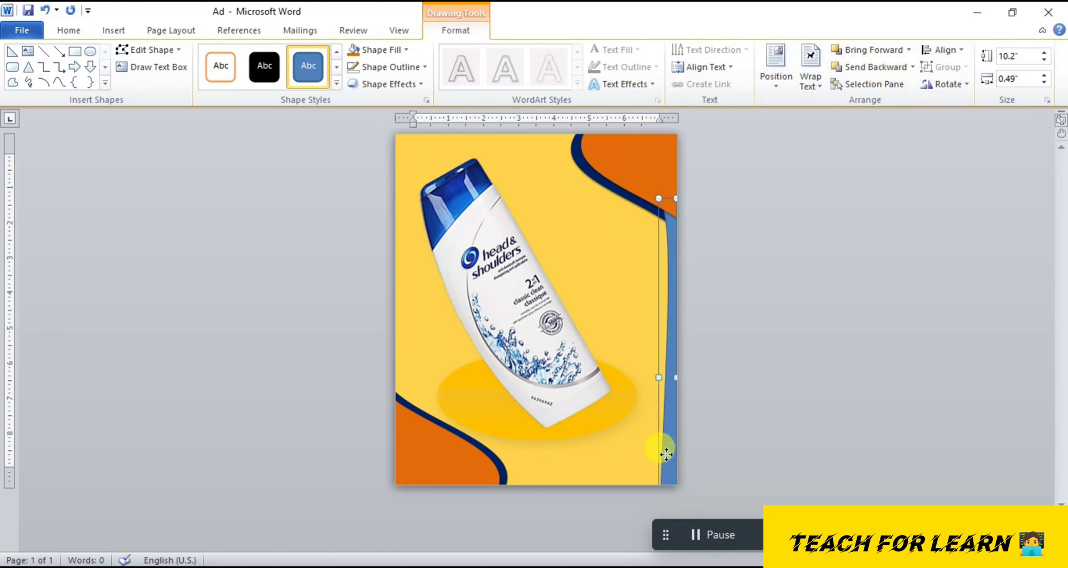
click(353, 50)
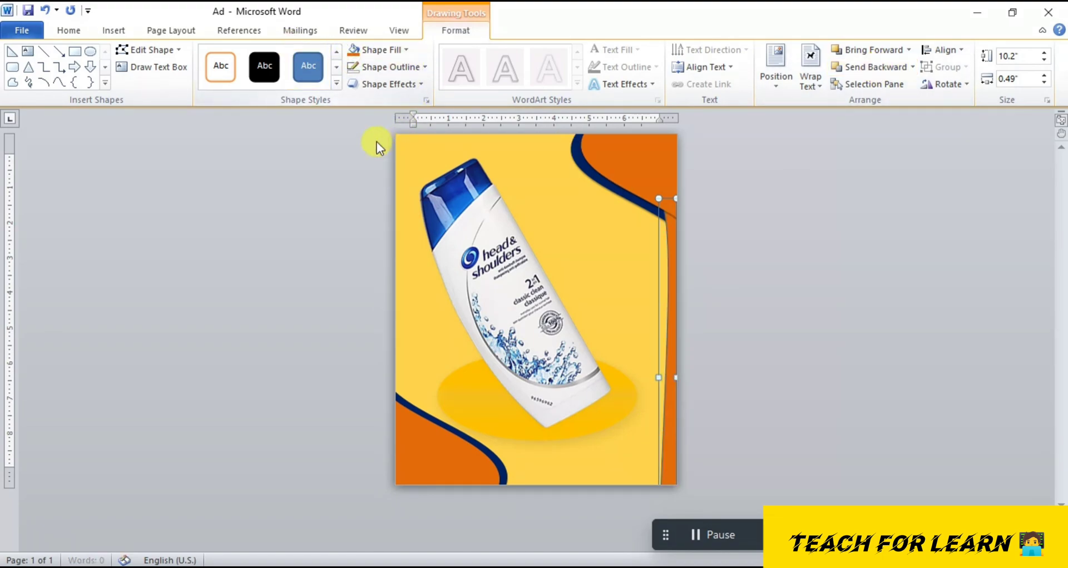
Duplicate the orange bar, turn it upside down, resize it to about 7.84" by 0.67" and place it along the page's left edge
key(ctrl+d)
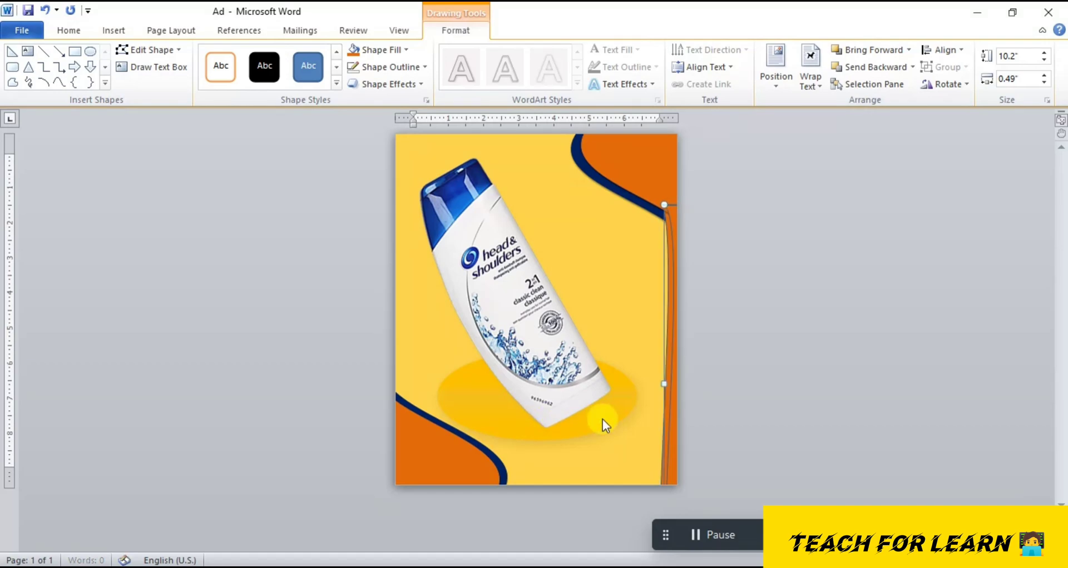
drag(673, 432, 445, 322)
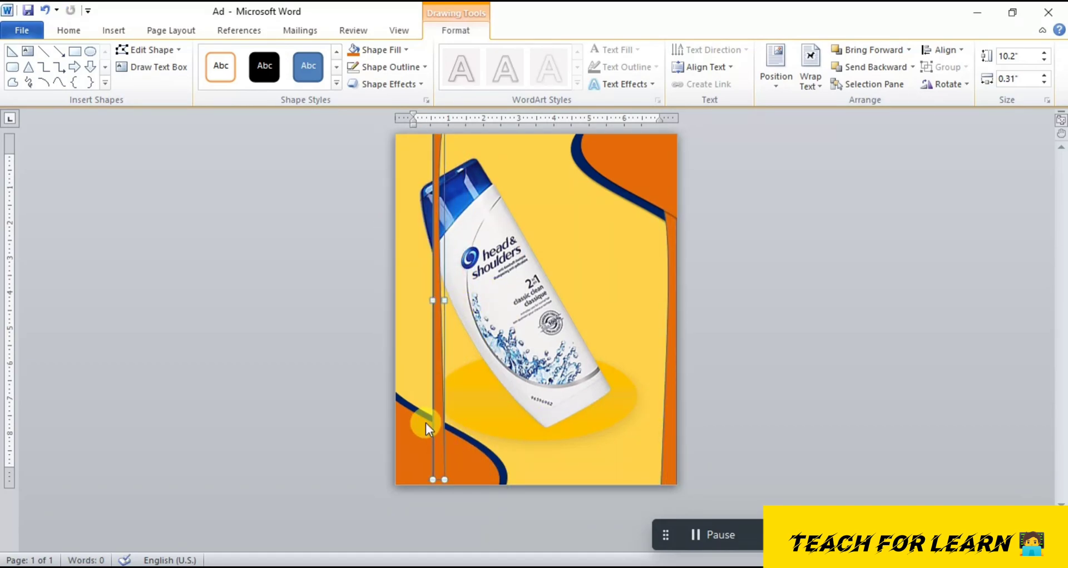
drag(445, 479, 457, 405)
drag(449, 325, 453, 367)
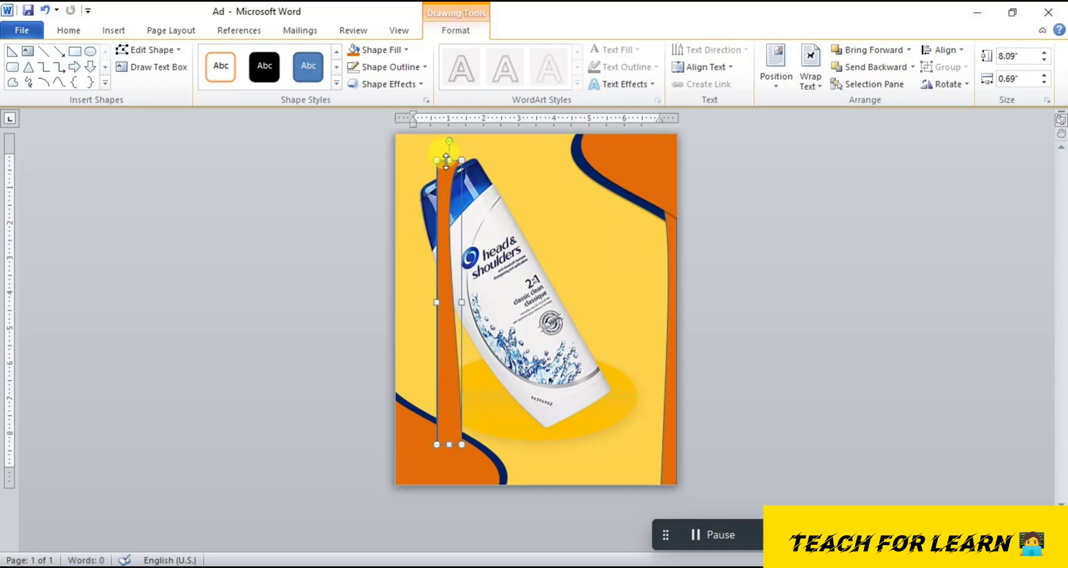
drag(461, 445, 469, 28)
drag(446, 143, 439, 340)
mouse_move(463, 290)
mouse_down()
mouse_move(439, 284)
mouse_move(448, 290)
mouse_up()
drag(448, 224, 451, 82)
drag(439, 181, 406, 259)
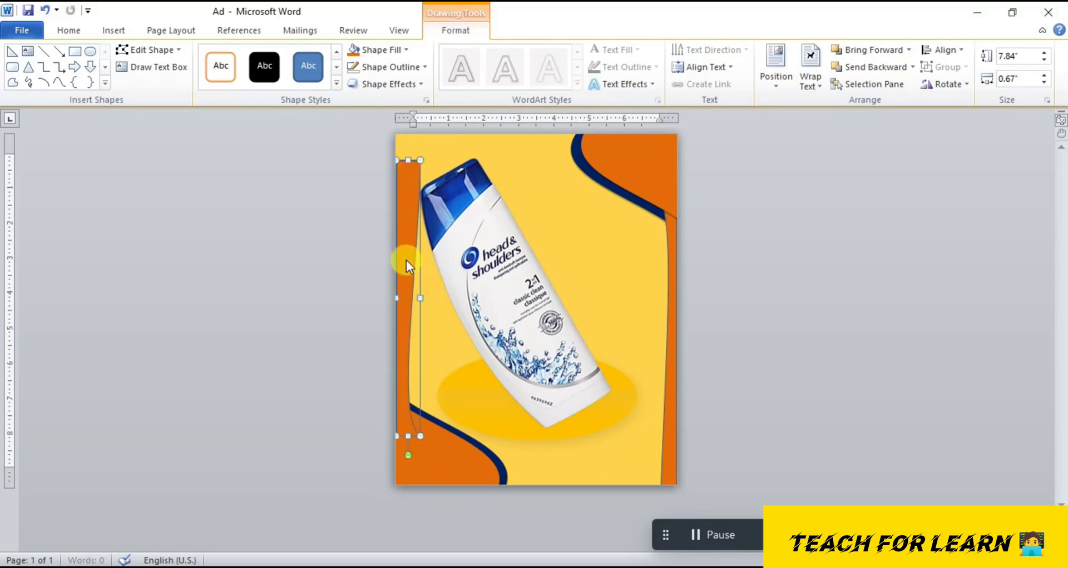
Send the left orange bar behind the lower left wave and stretch it past the page's upper edge to about 9.44" tall
click(859, 71)
click(860, 71)
click(859, 71)
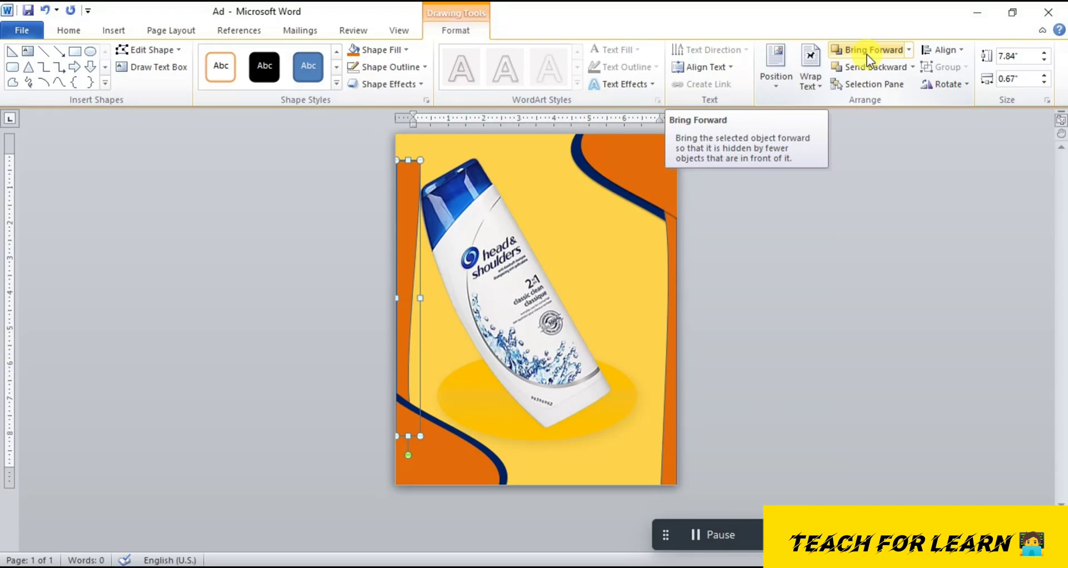
drag(420, 162, 410, 105)
drag(413, 181, 413, 182)
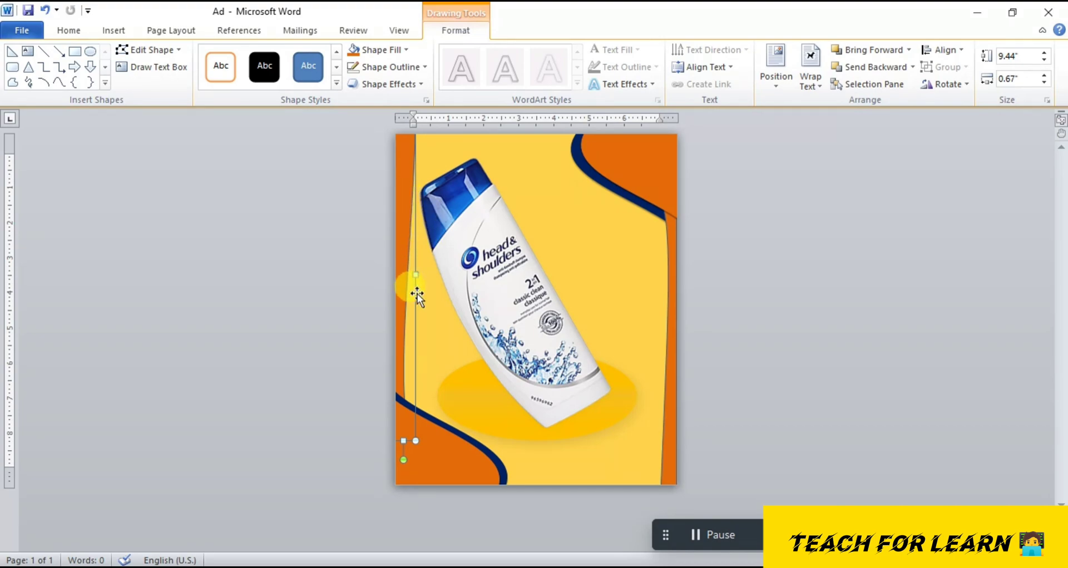
mouse_move(404, 461)
mouse_down()
mouse_move(410, 449)
mouse_move(409, 462)
mouse_up()
Send the right orange bar fully behind the dark blue wave in the upper right corner
click(663, 461)
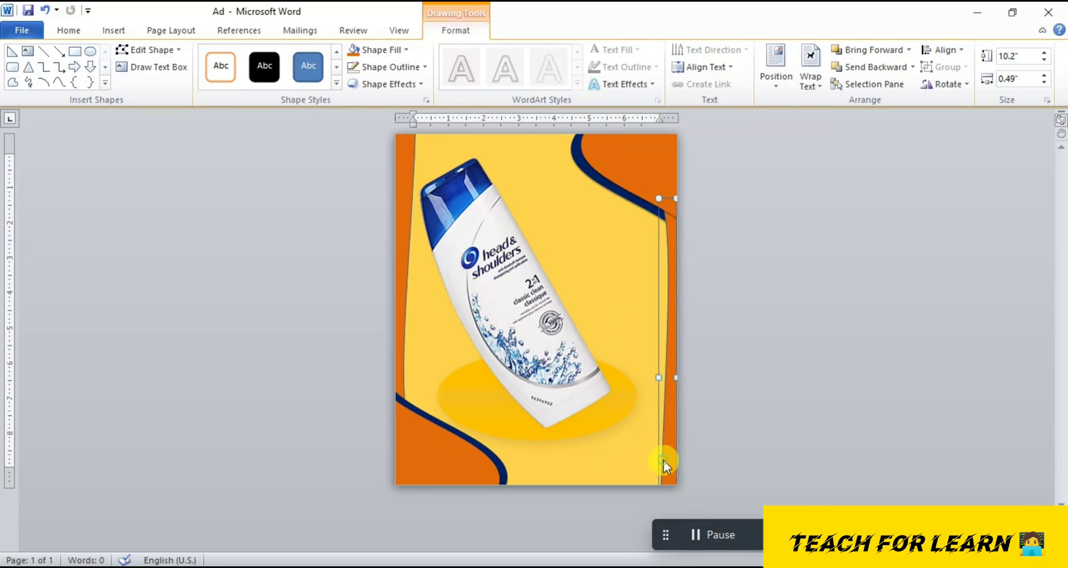
click(570, 268)
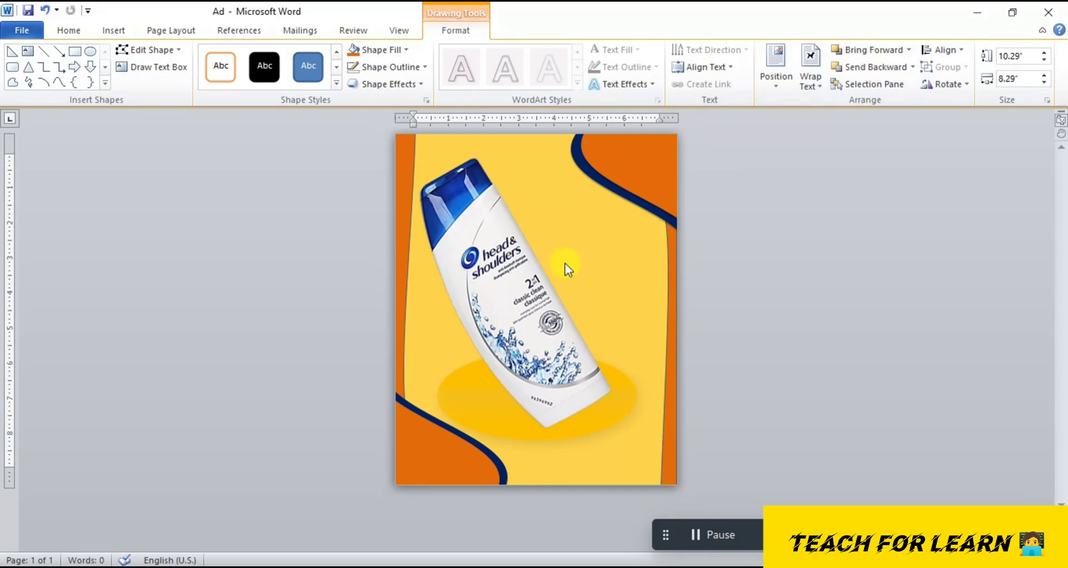
Draw a right triangle over the lower part of the shampoo bottle
click(133, 34)
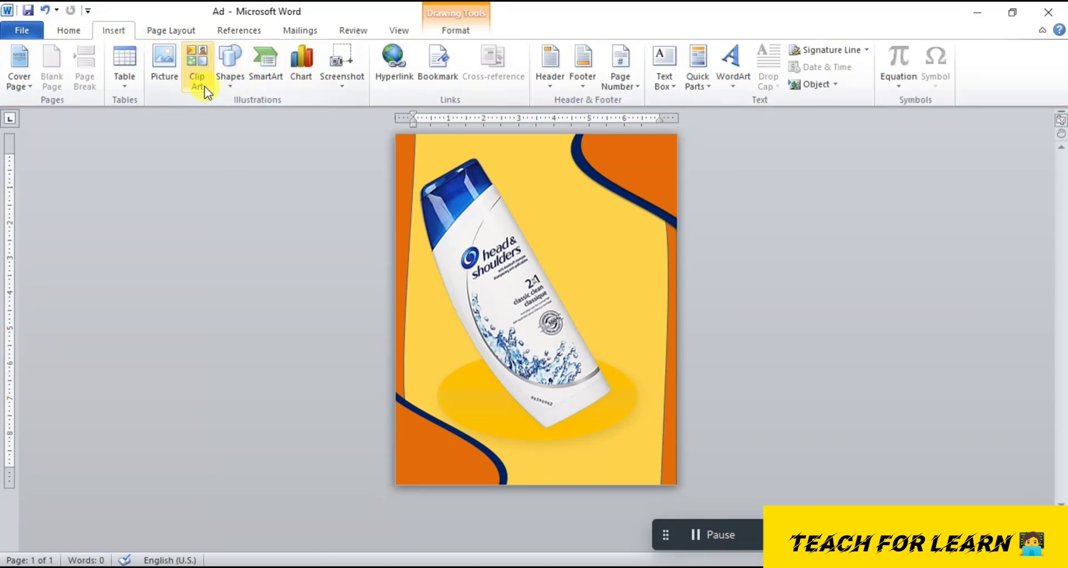
click(229, 66)
click(71, 126)
drag(526, 316, 633, 438)
Resize the triangle to about 3.47" by 3.02", rotate its right-angled corner upward and move it below the bottle at the page's lower edge
drag(587, 411, 591, 363)
drag(584, 250, 665, 335)
drag(583, 315, 583, 451)
drag(663, 473, 645, 492)
drag(610, 443, 603, 397)
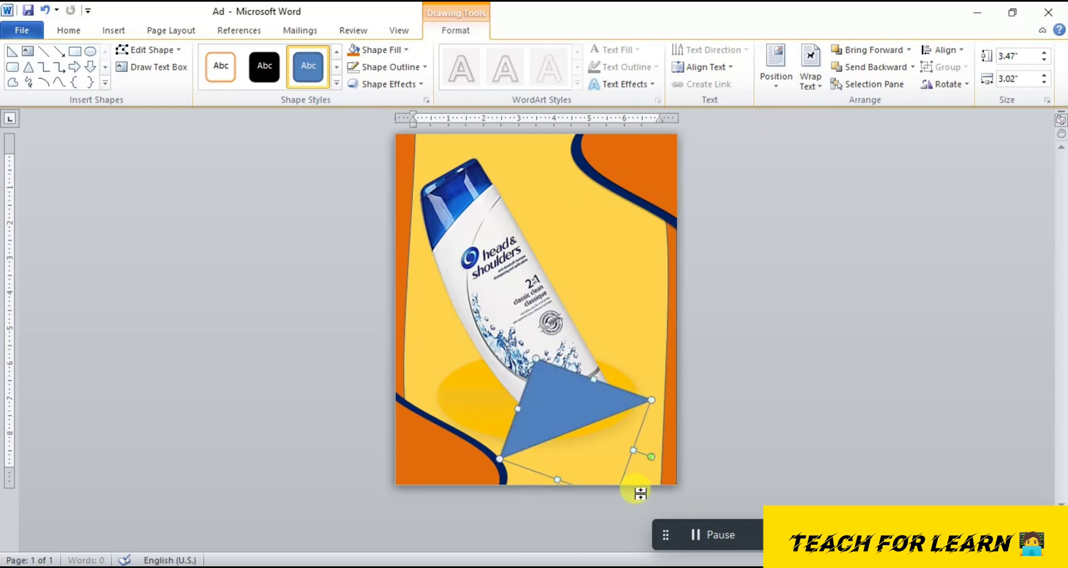
drag(651, 457, 644, 473)
drag(574, 400, 582, 472)
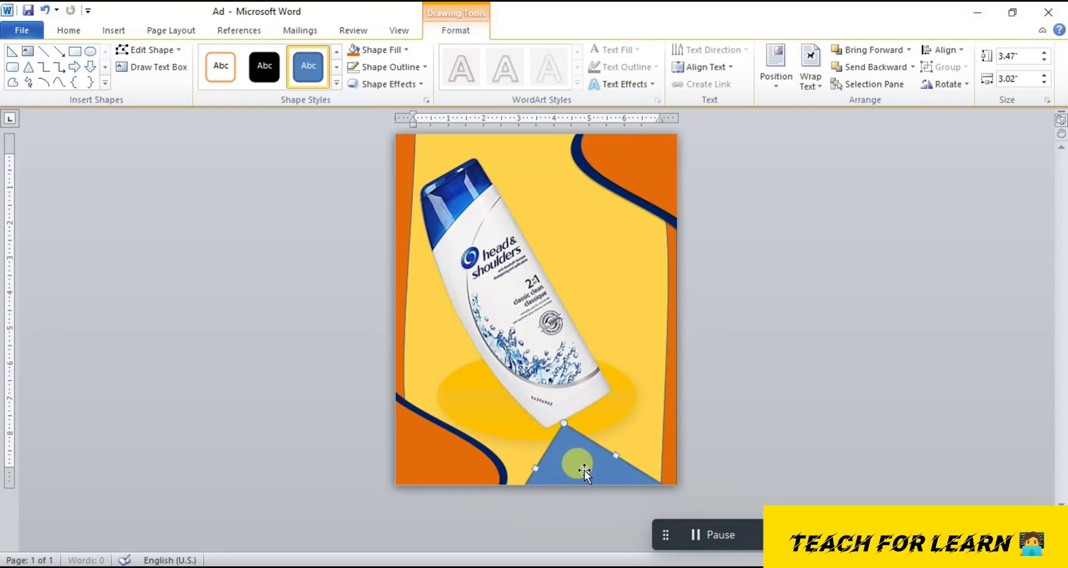
Remove the triangle's outline and fill it with the standard red color
click(382, 68)
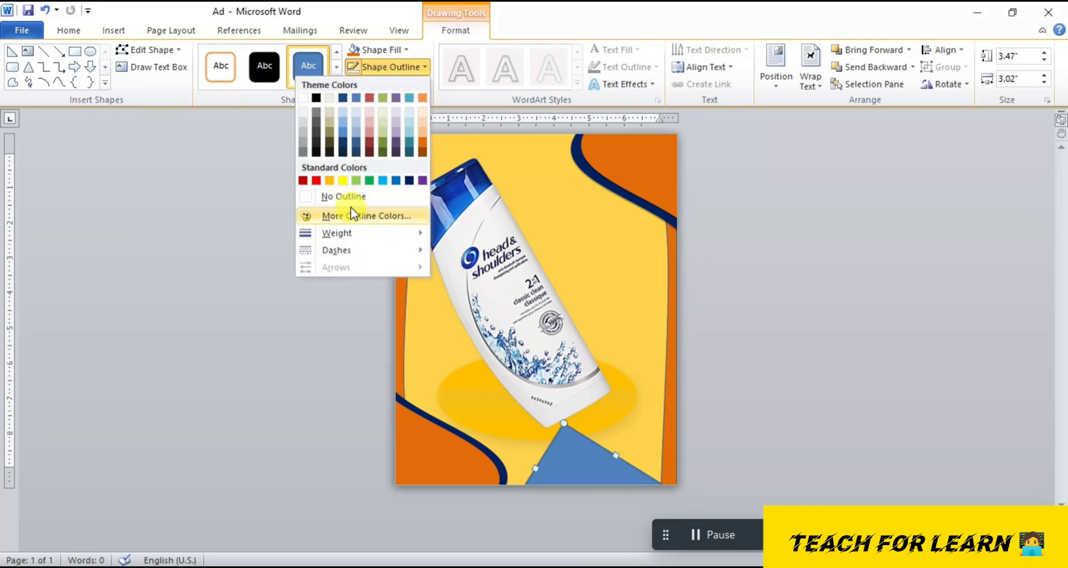
click(408, 50)
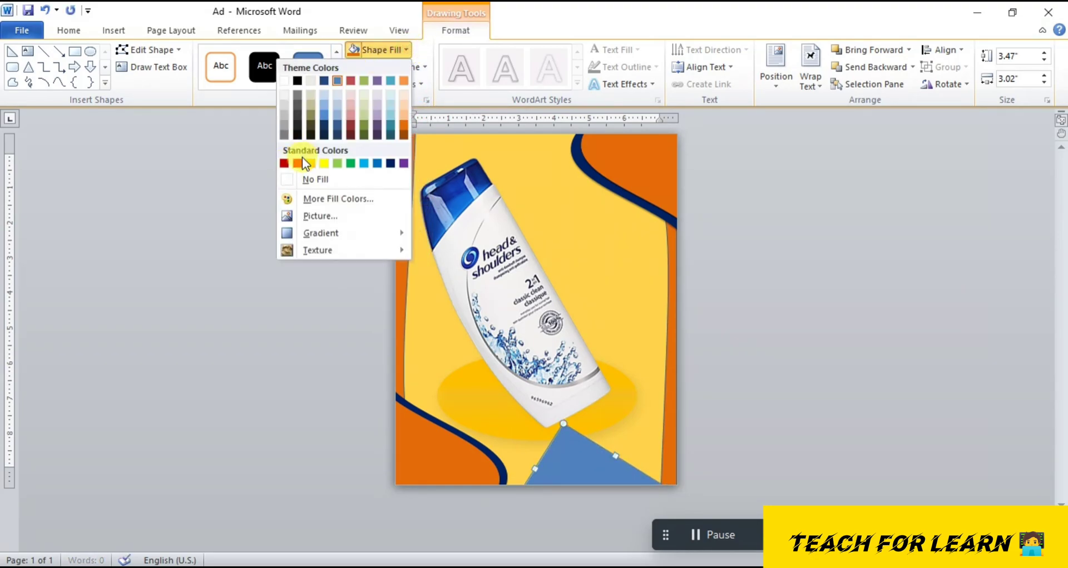
click(284, 163)
Apply the outer shadow preset from the middle of the first row to the red triangle
click(402, 84)
mouse_move(384, 154)
click(239, 227)
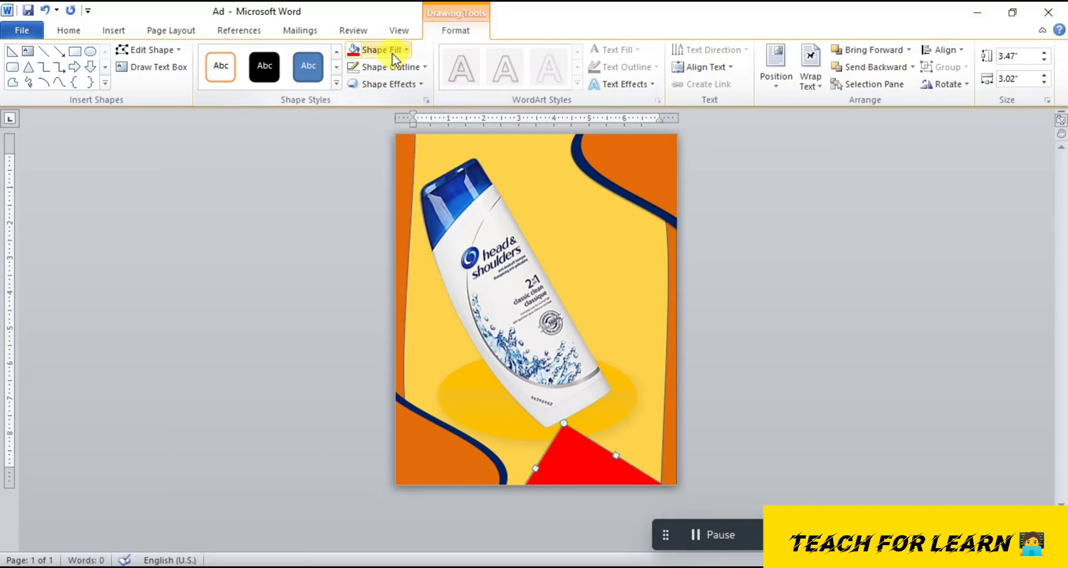
Duplicate the red triangle and nudge the copy so it sits slightly inside and below the original's upper edges
click(584, 462)
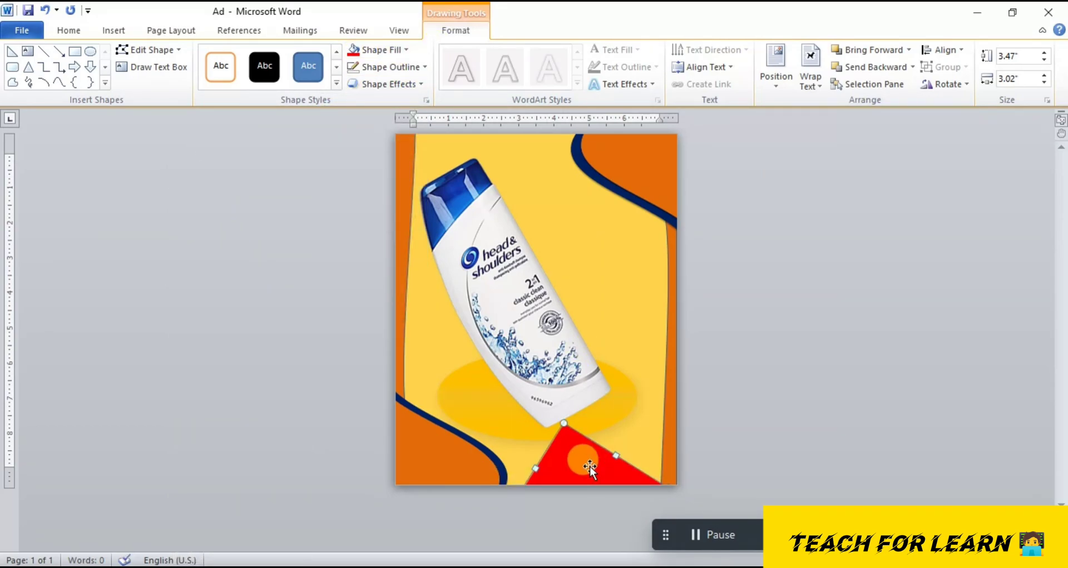
key(ctrl+d)
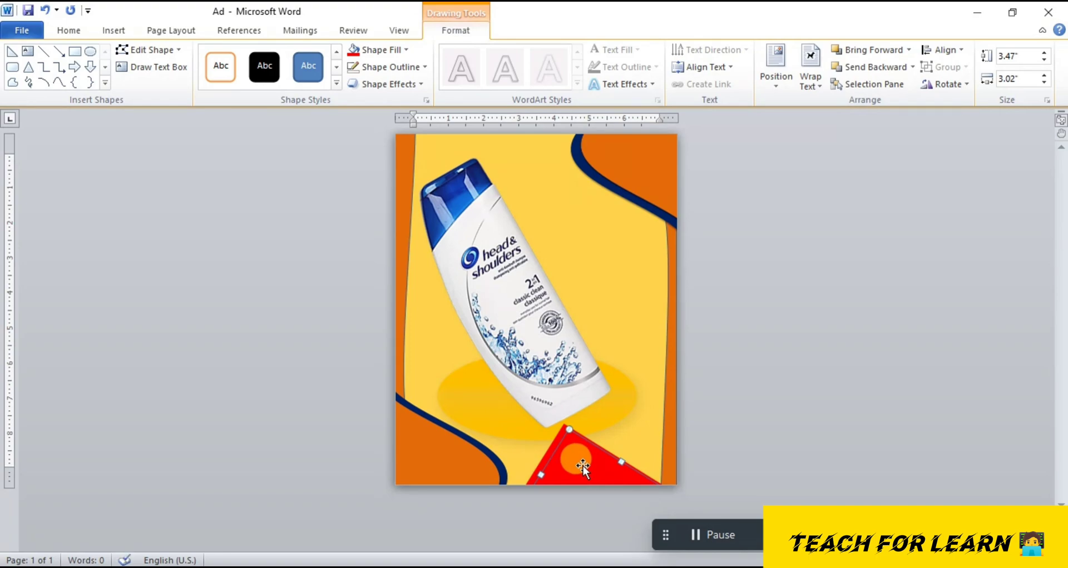
key(ctrl+Left)
key(ctrl+Left)
key(ctrl+Down)
drag(586, 469, 589, 471)
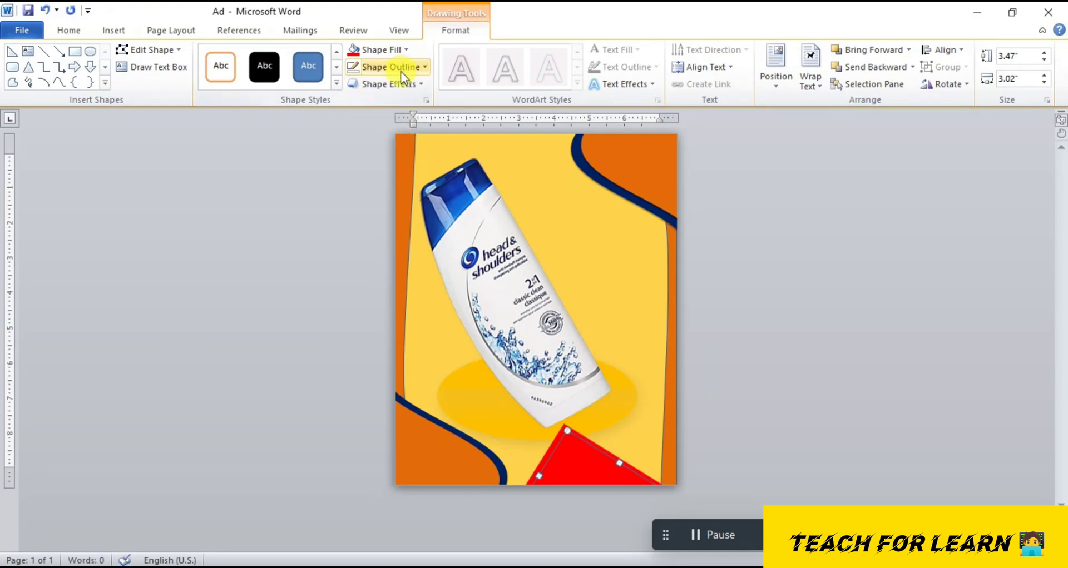
Apply the outer shadow preset from the middle of the third row to the inner triangle copy and fill it with standard purple
click(389, 84)
mouse_move(387, 152)
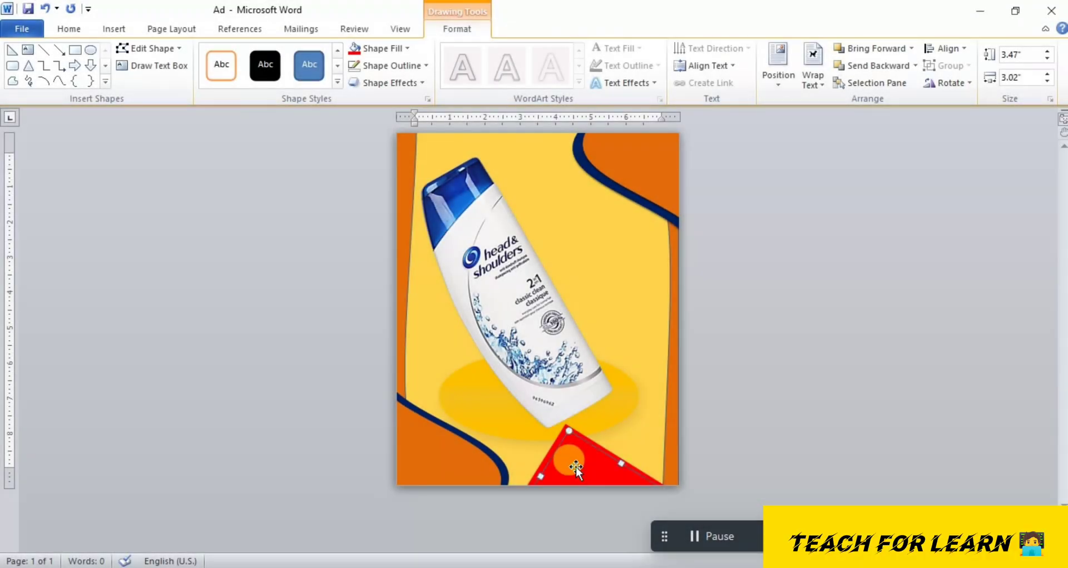
click(378, 84)
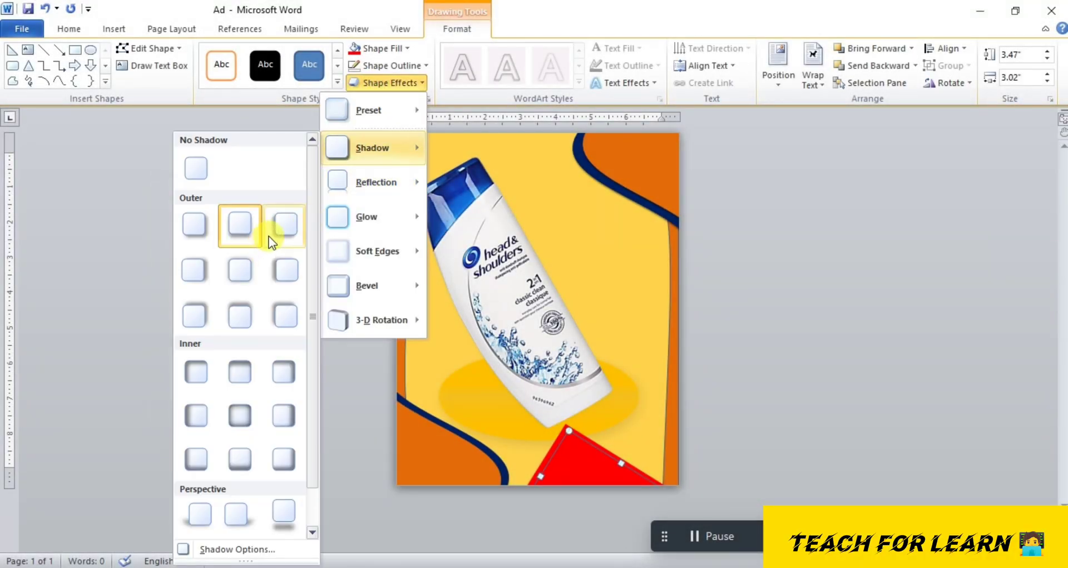
click(252, 326)
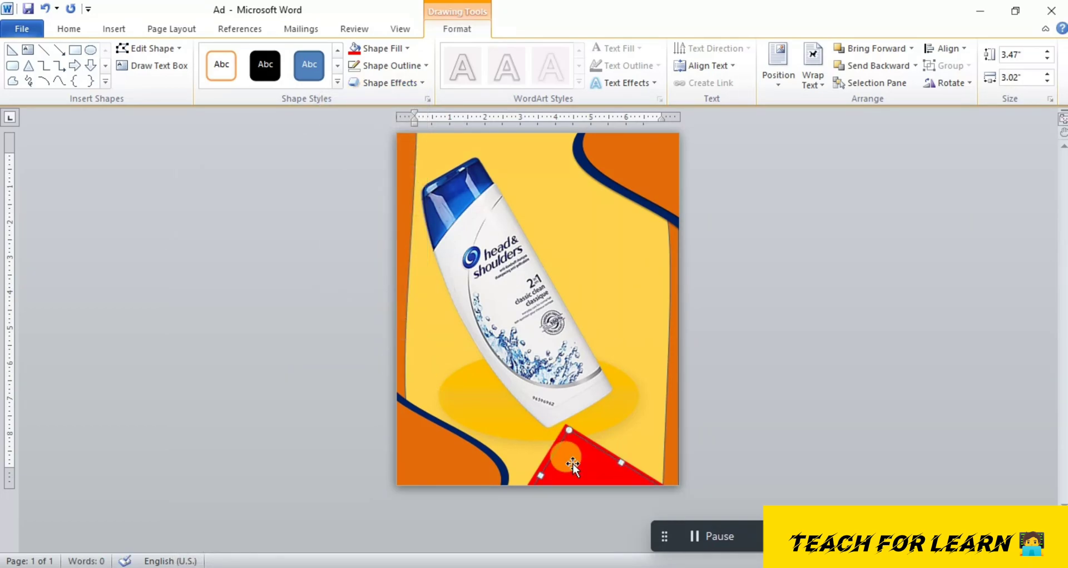
click(389, 65)
click(379, 48)
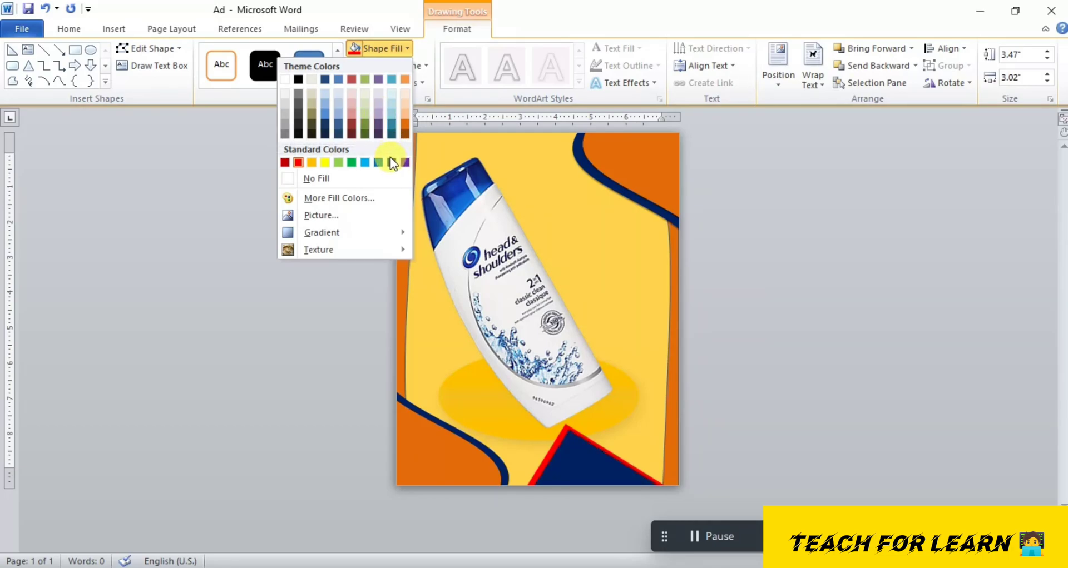
click(404, 163)
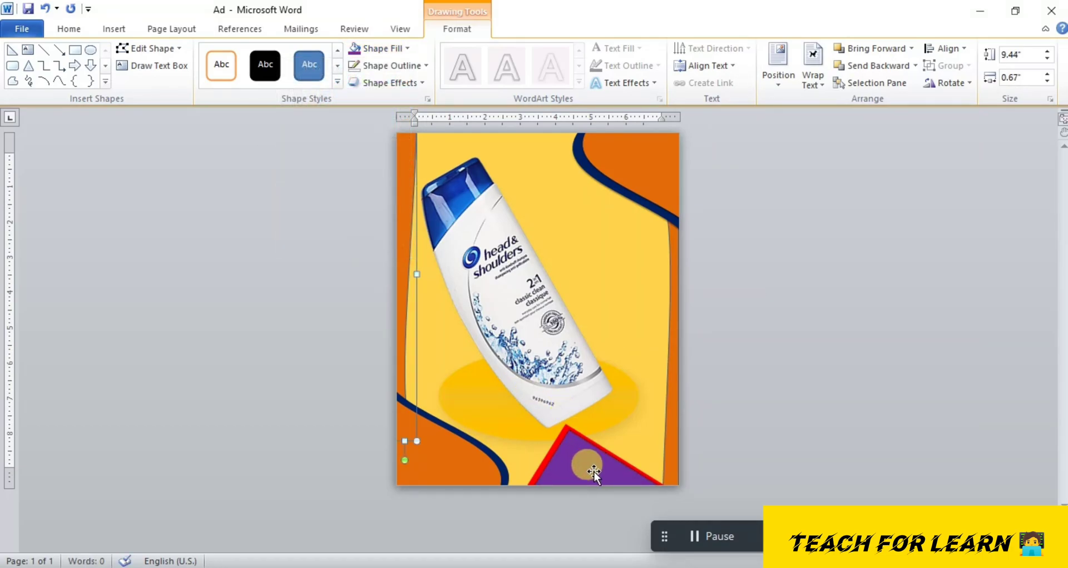
Duplicate the purple triangle slightly inside and below its upper edges and fill the copy with standard yellow
drag(589, 466, 584, 472)
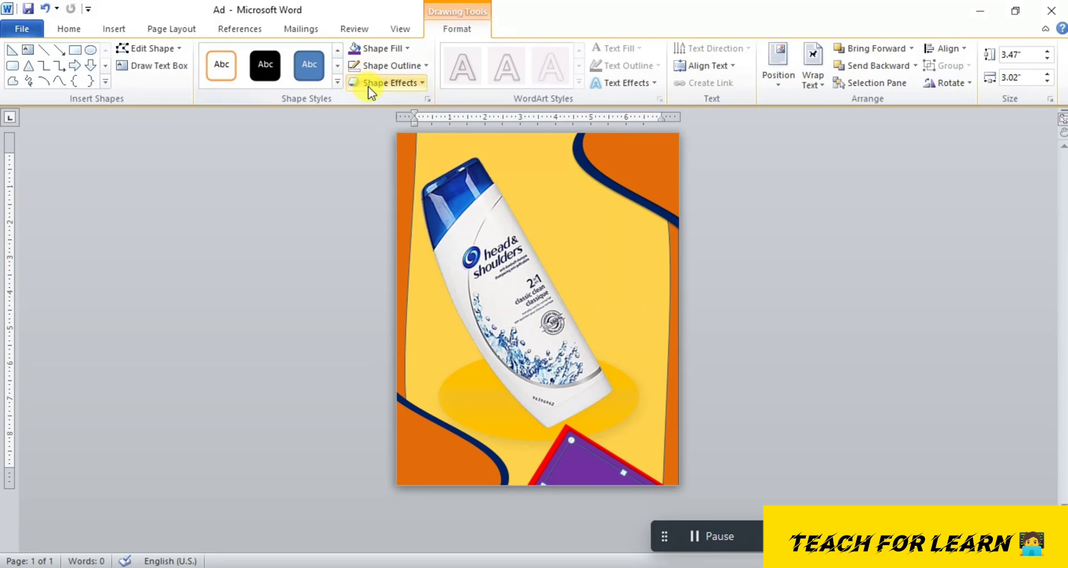
click(383, 49)
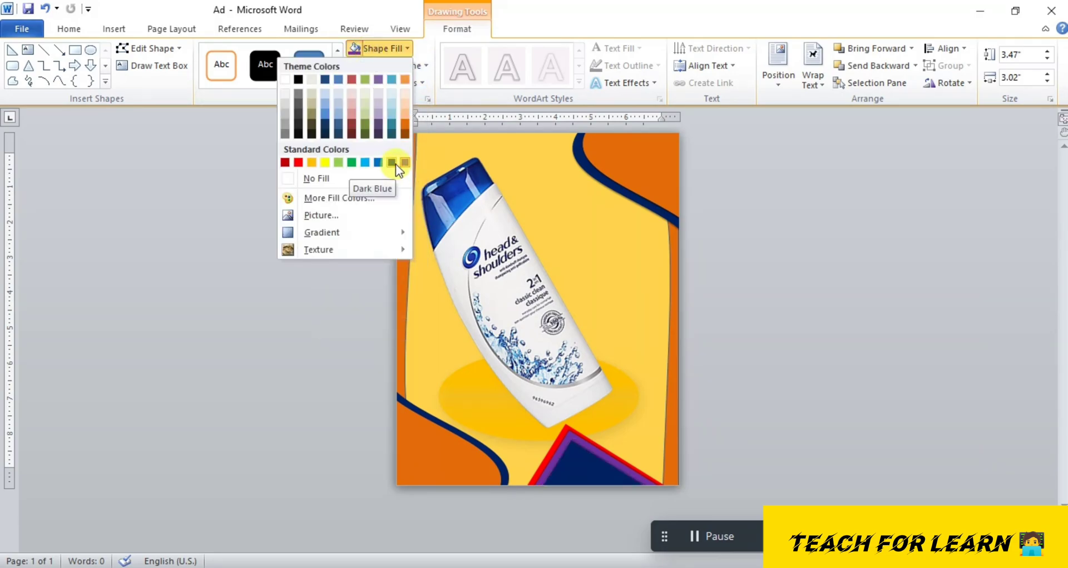
click(330, 165)
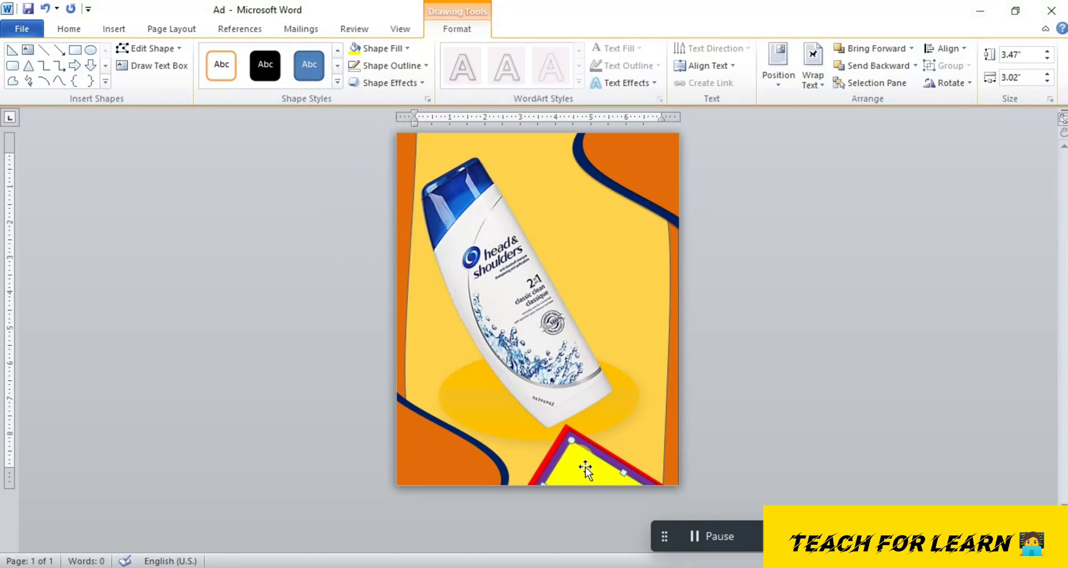
Duplicate the yellow triangle slightly inside and below its upper edges and fill the copy with standard dark blue
mouse_move(592, 466)
mouse_down()
mouse_move(600, 471)
mouse_move(581, 475)
mouse_up()
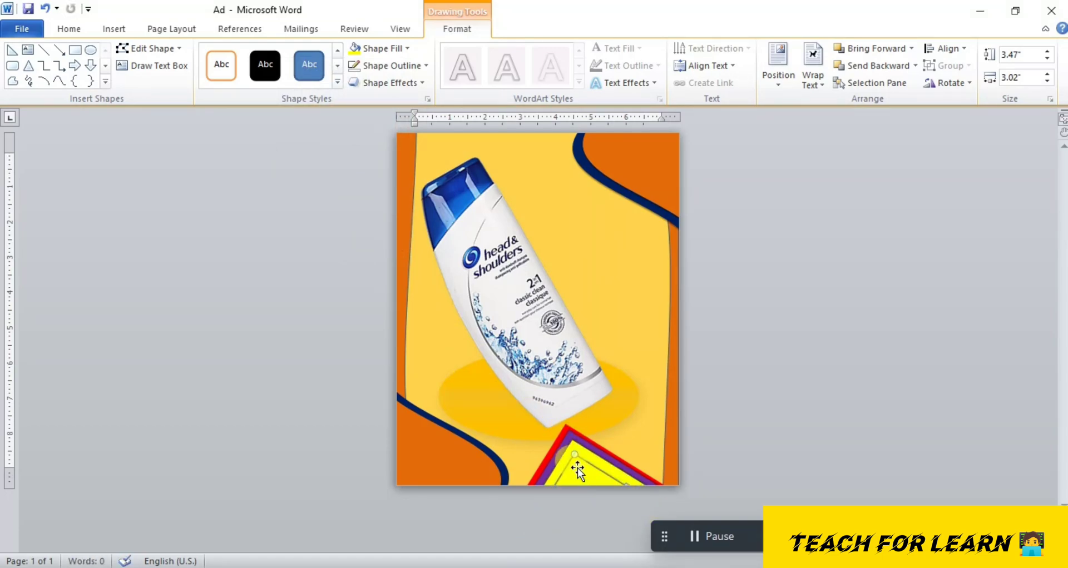
click(384, 48)
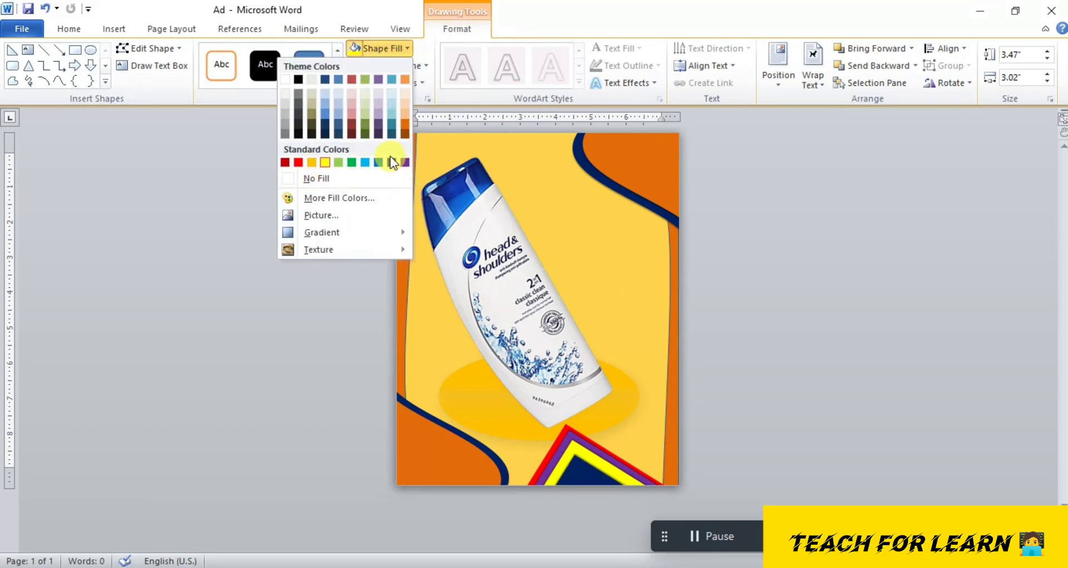
click(391, 163)
Apply the last outer shadow preset of the second row to the dark blue triangle and save the document
click(389, 83)
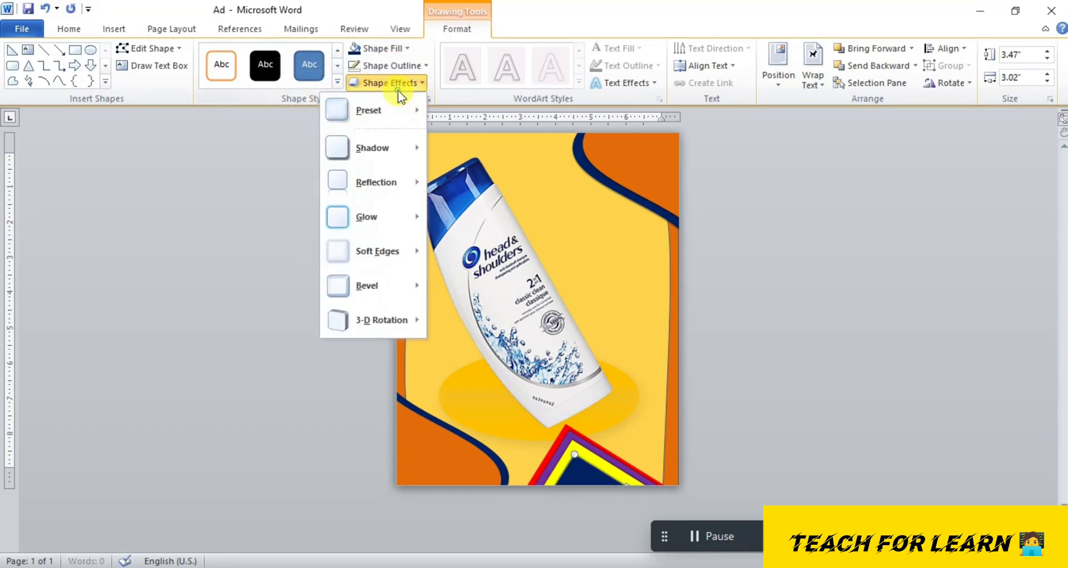
mouse_move(376, 147)
click(278, 275)
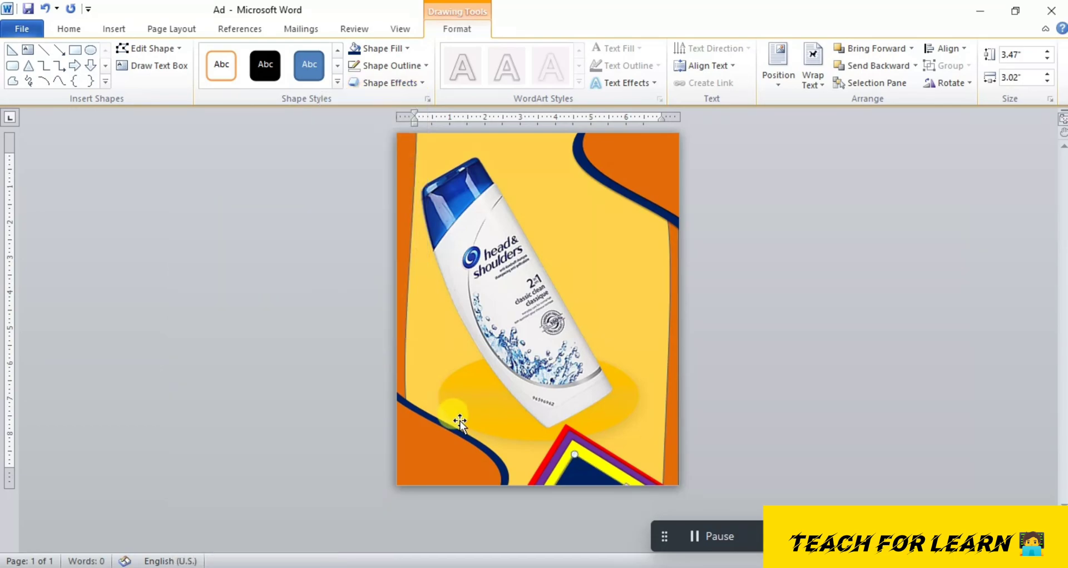
click(585, 272)
key(ctrl+s)
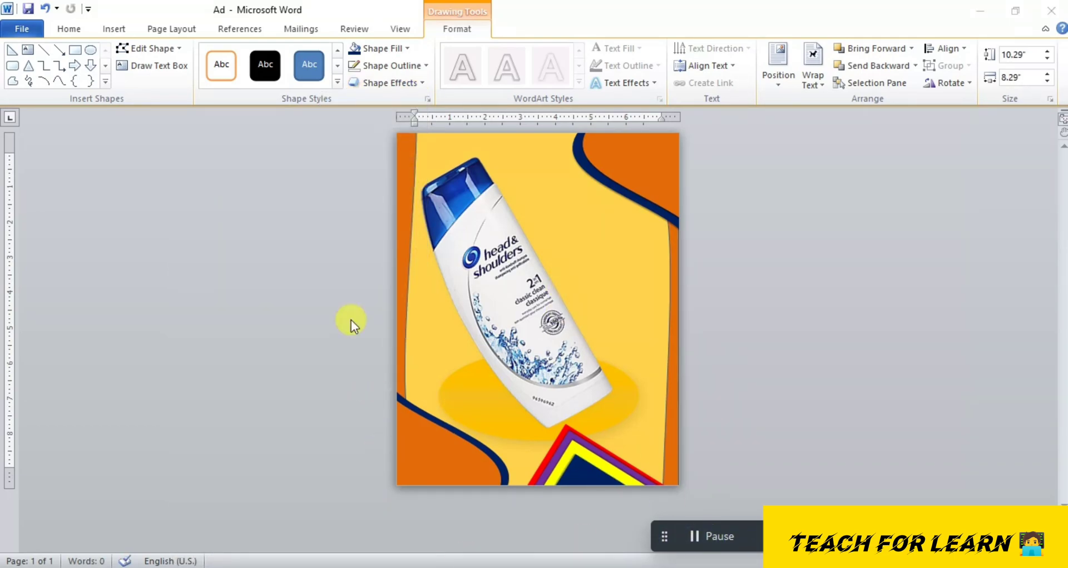
Insert the water splash picture from file and set its text wrapping so it floats in front of the poster
click(115, 29)
click(165, 62)
double_click(375, 138)
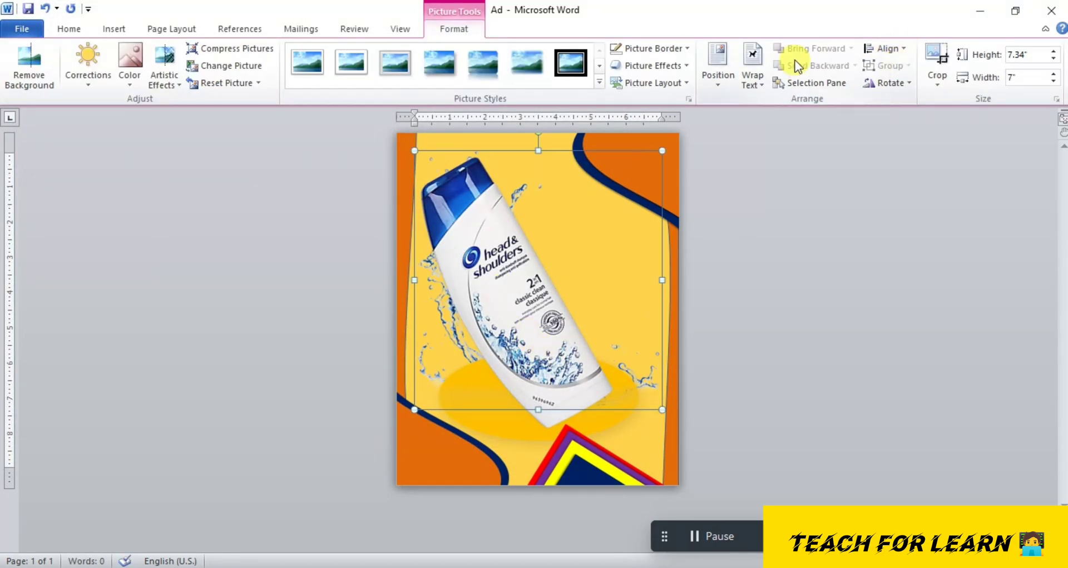
click(756, 71)
click(705, 216)
Move the water splash down out of the way and shrink the shampoo bottle slightly from its top corner
drag(576, 334, 443, 478)
drag(485, 244, 484, 238)
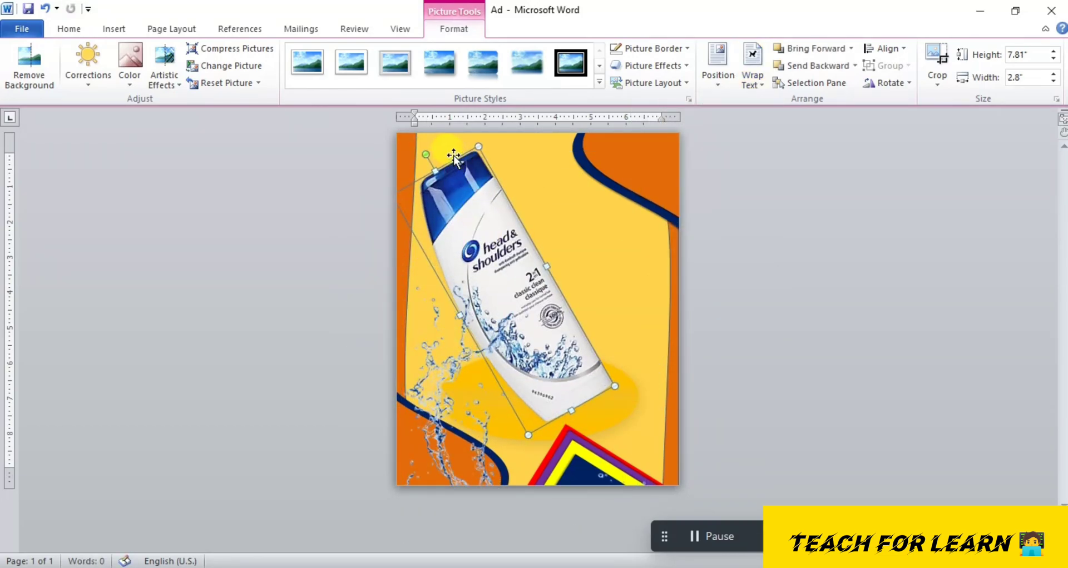
drag(479, 146, 434, 169)
Place the water splash over the bottle, rotate it slightly clockwise and shift it so it wraps around the bottle's side
drag(444, 414, 454, 312)
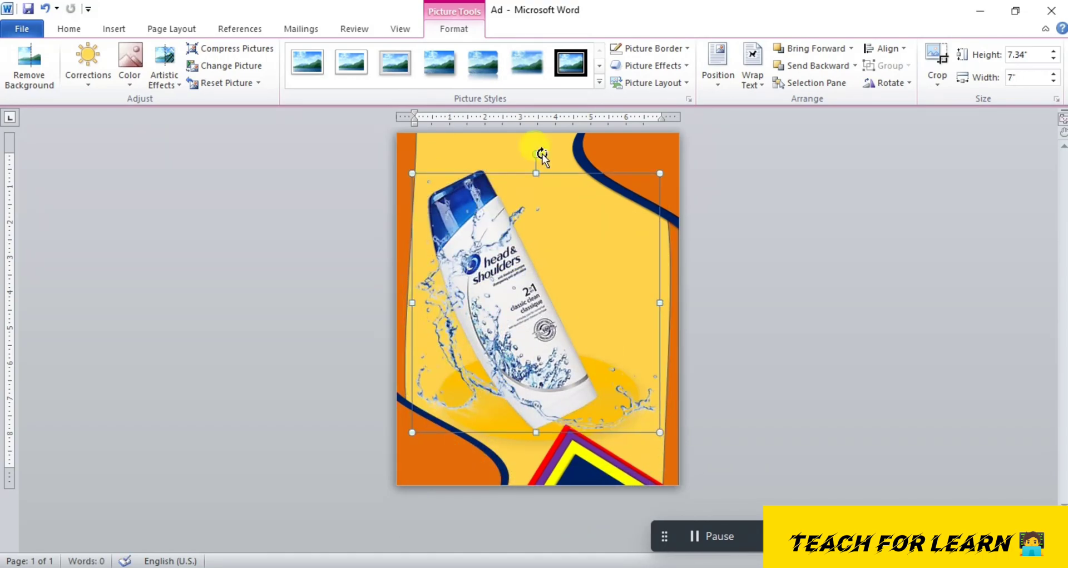
drag(536, 154, 551, 155)
drag(467, 310, 456, 299)
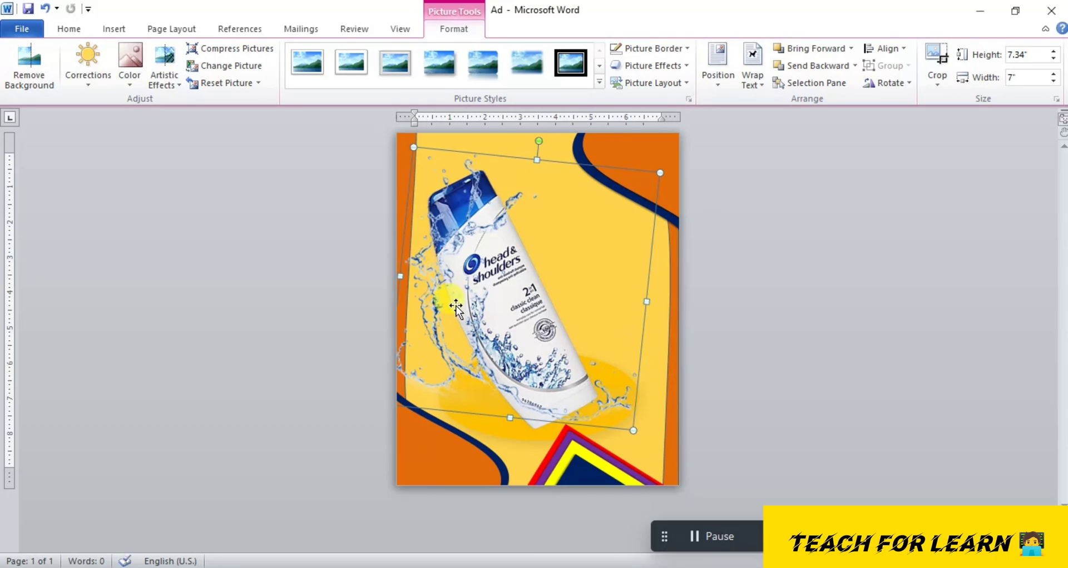
Duplicate the water splash a little below the original and send the copy backward until it lies behind the bottle
drag(442, 315, 493, 358)
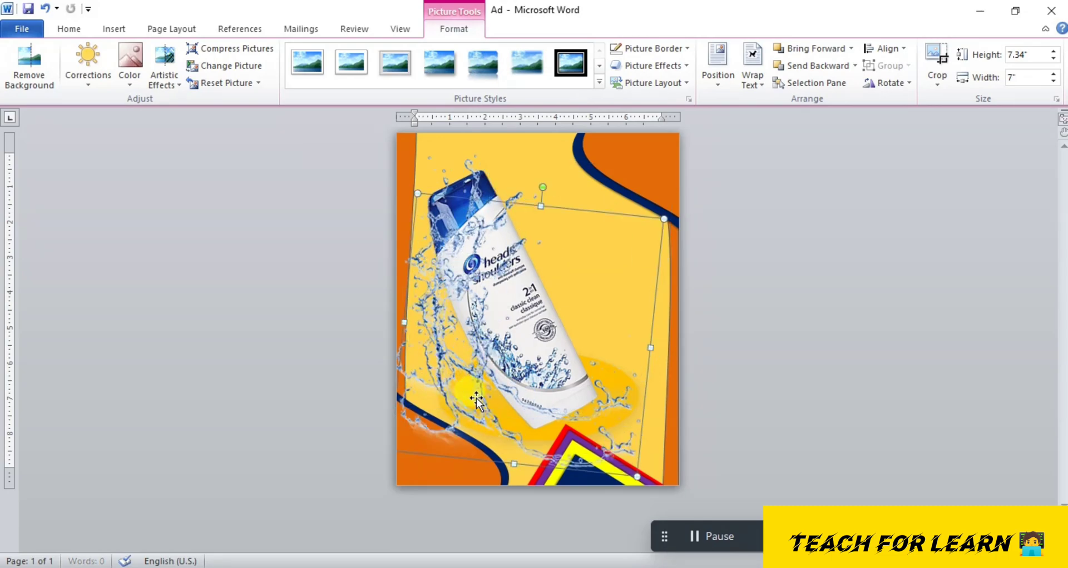
click(801, 69)
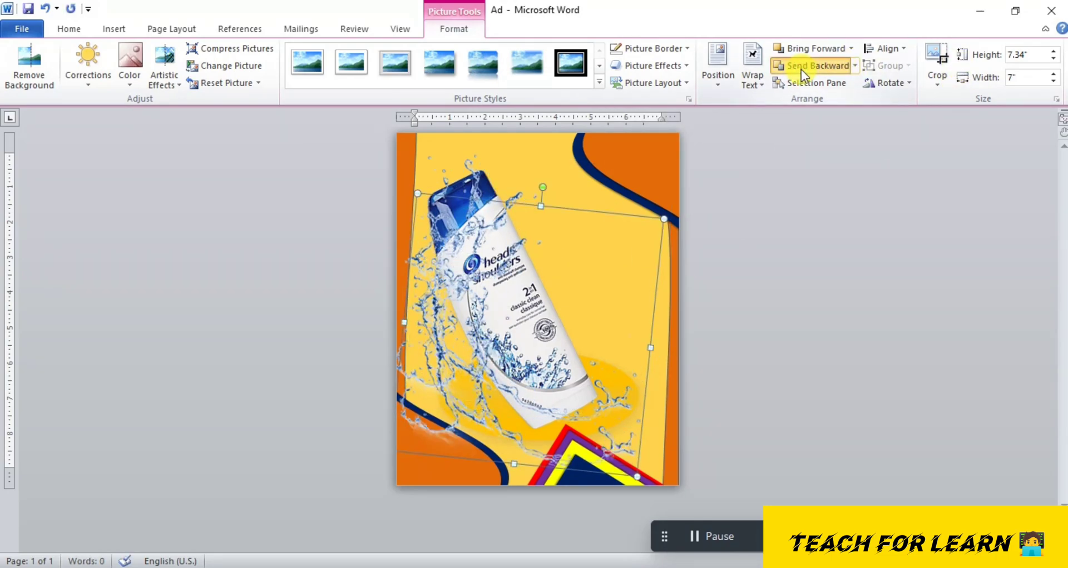
click(802, 68)
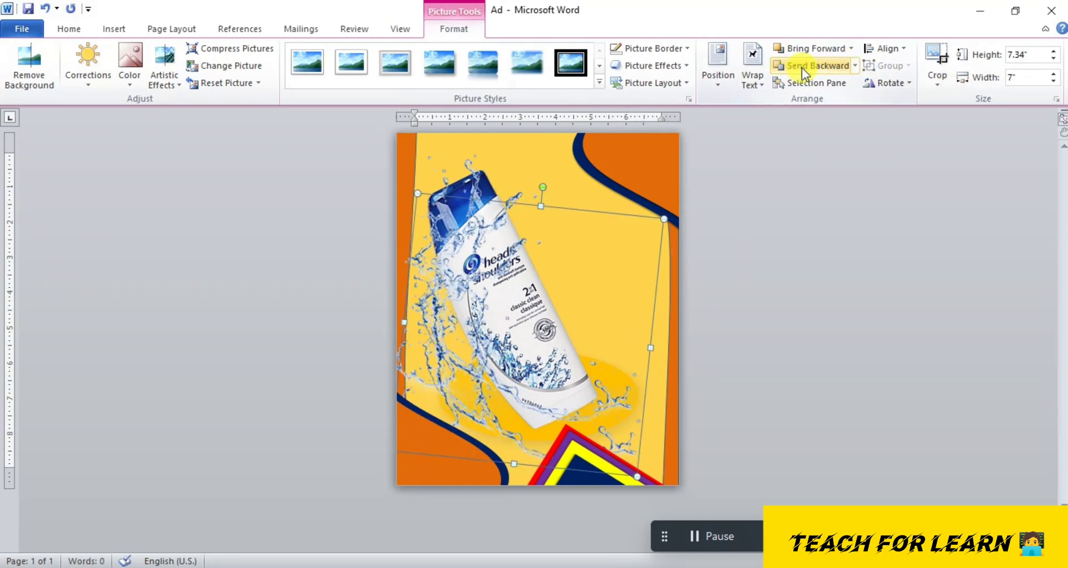
click(802, 68)
click(802, 67)
click(802, 67)
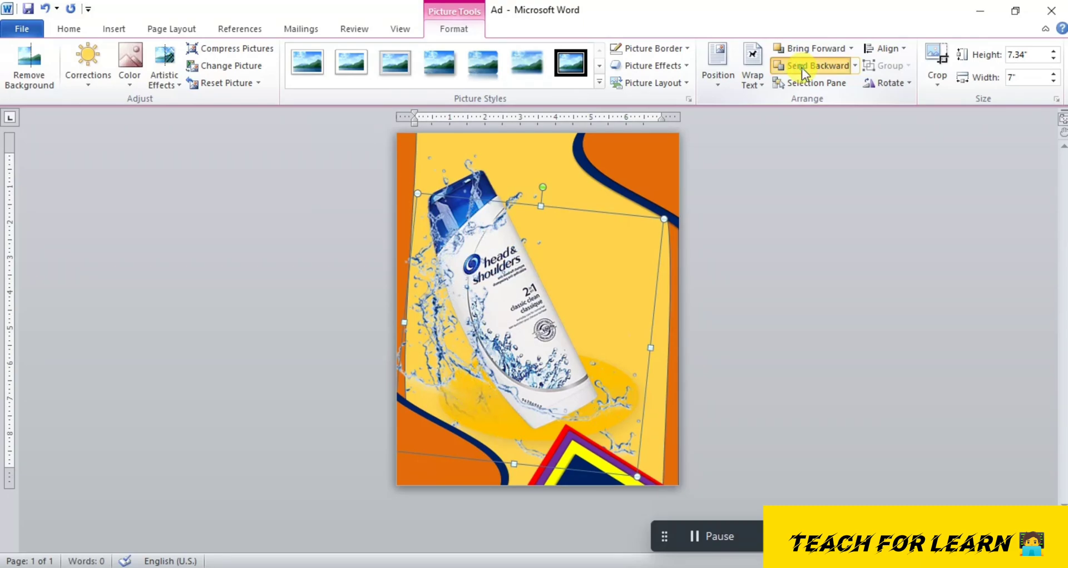
drag(544, 259, 570, 196)
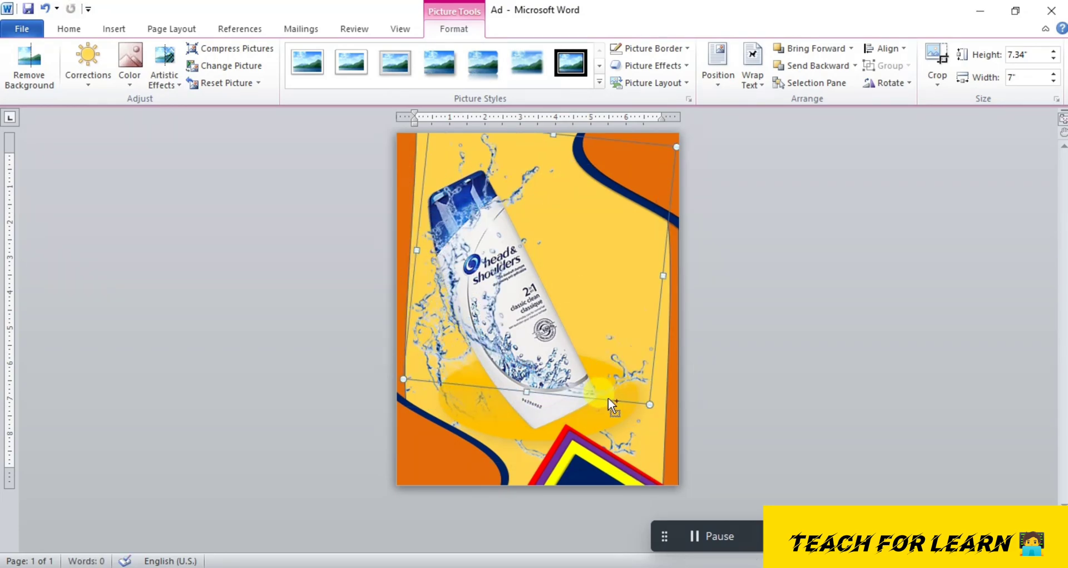
ctrl+drag(533, 361, 559, 357)
key(ctrl+z)
key(ctrl+z)
Move the splash copy up to the bottle's upper right and reposition the front splash around the bottle
click(614, 442)
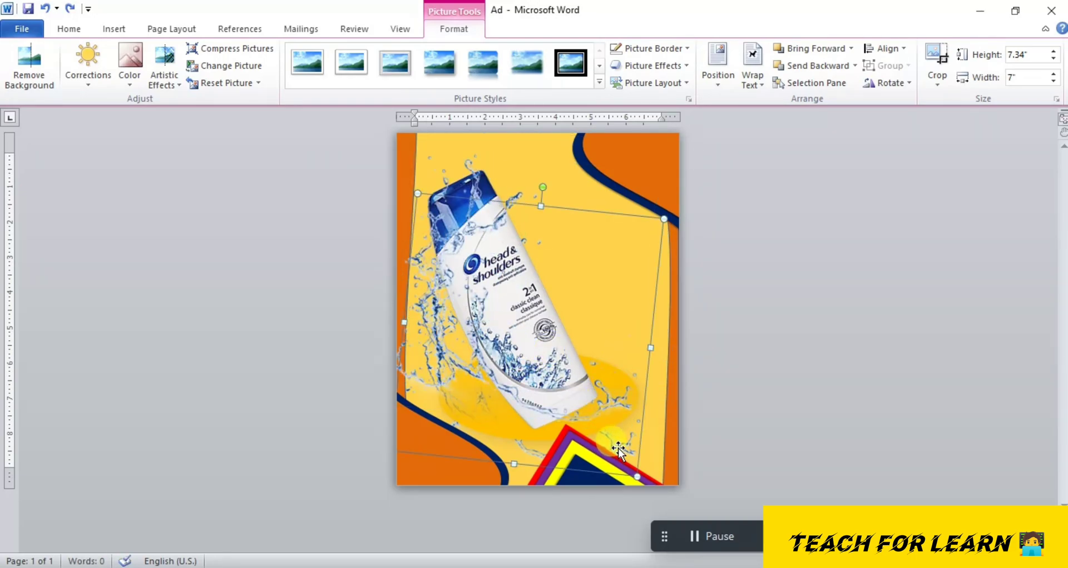
click(810, 56)
click(633, 240)
drag(627, 263, 669, 150)
drag(636, 222, 639, 191)
drag(445, 365, 452, 329)
Crop the front water splash from its lower corner to about 5.58" by 5.12"
click(944, 74)
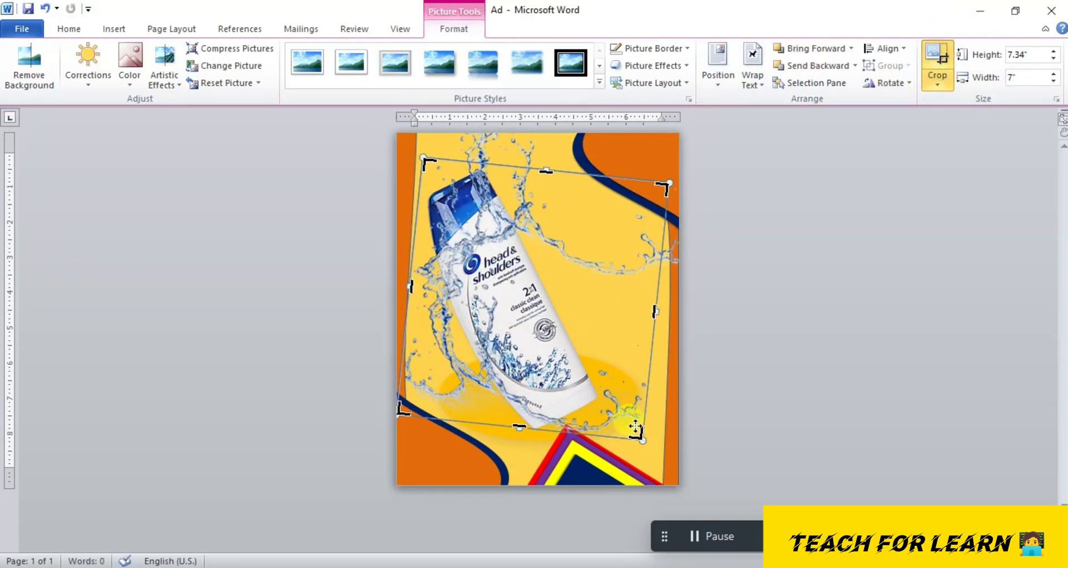
drag(640, 437, 585, 371)
click(939, 69)
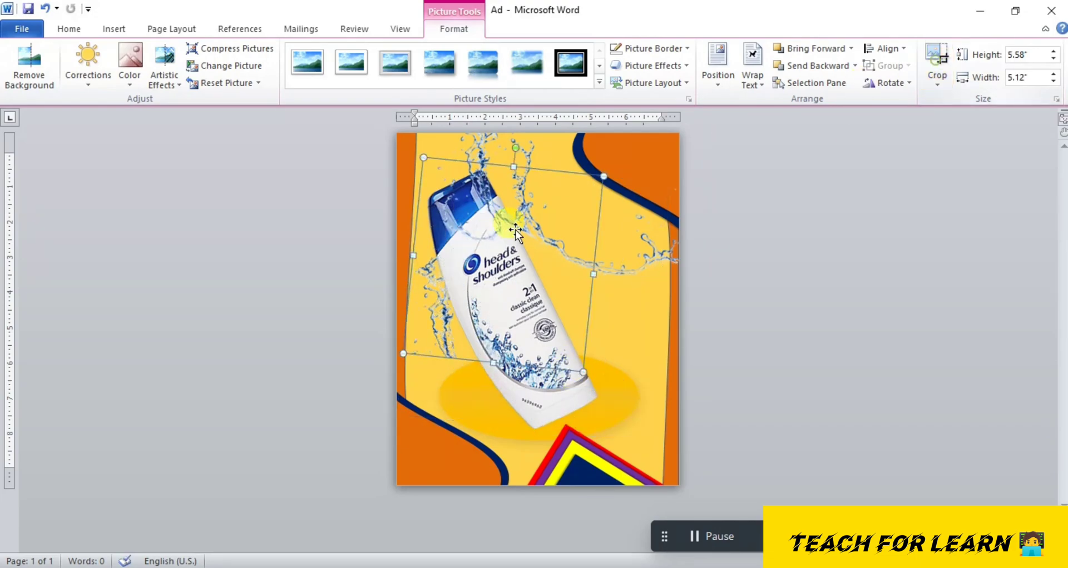
Move the cropped splash up beside the bottle cap and tilt it clockwise, undoing any accidental shift of the corner wave
drag(440, 338, 456, 295)
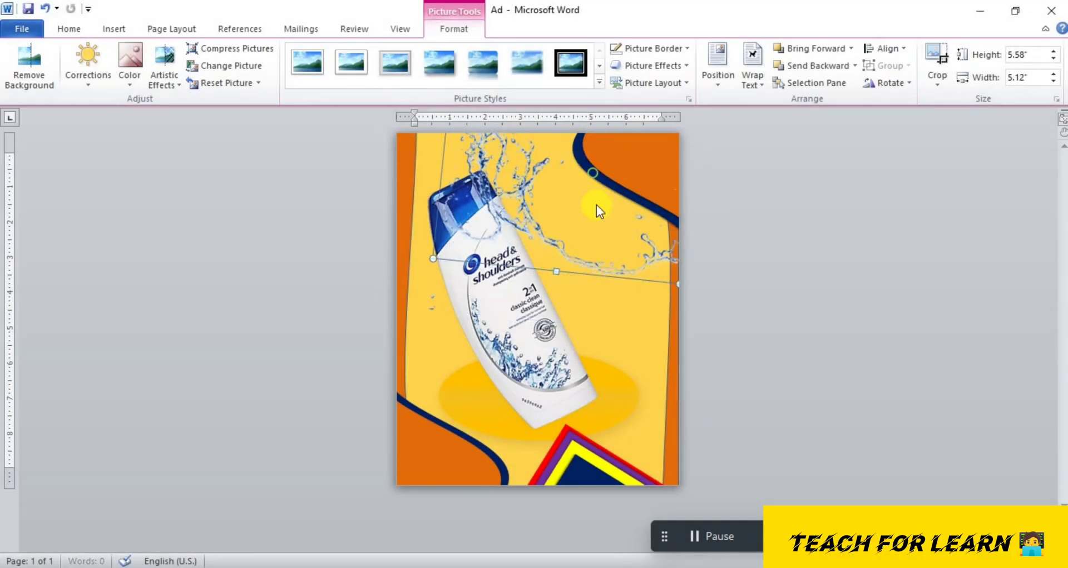
drag(596, 204, 550, 224)
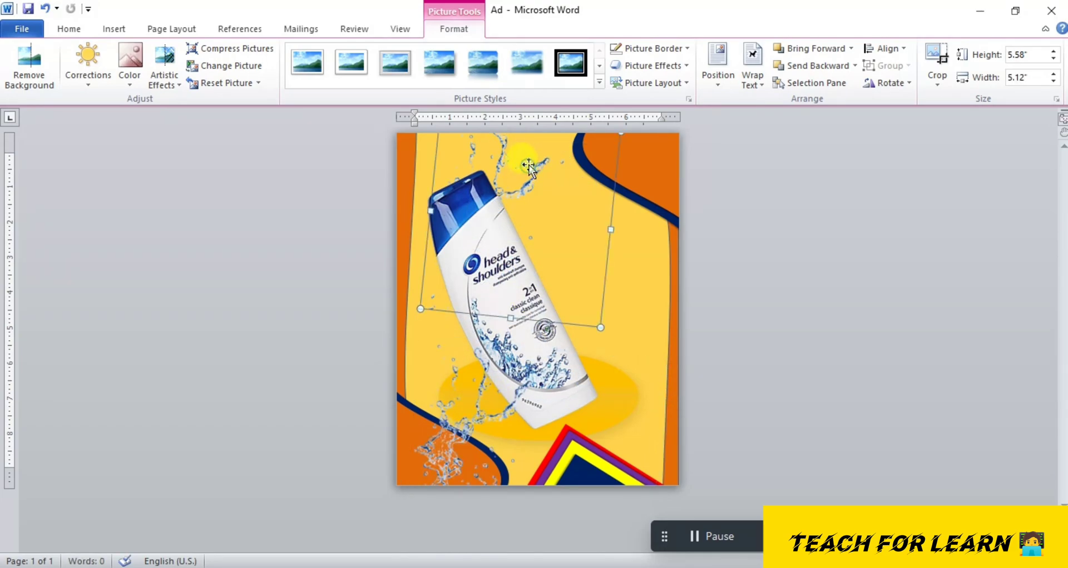
mouse_move(584, 153)
mouse_down()
mouse_move(566, 183)
mouse_move(609, 178)
mouse_up()
drag(560, 261, 552, 197)
drag(592, 175, 592, 211)
key(ctrl+z)
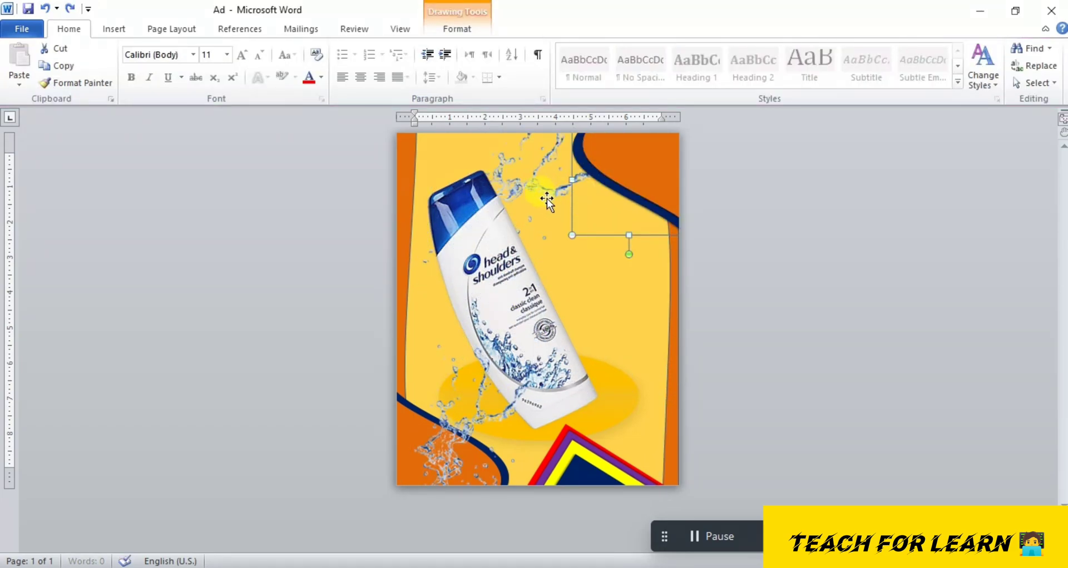
click(542, 201)
key(ctrl+z)
drag(608, 149, 567, 217)
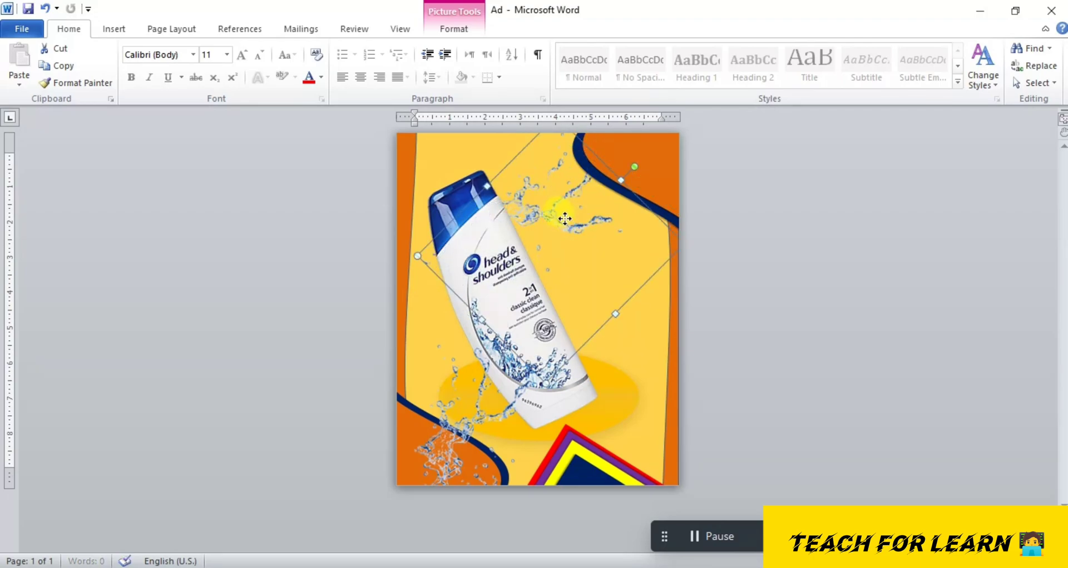
Move the uncropped splash up so it wraps around the bottle, and fit the cropped splash closely around the cap
drag(470, 426, 456, 251)
click(553, 153)
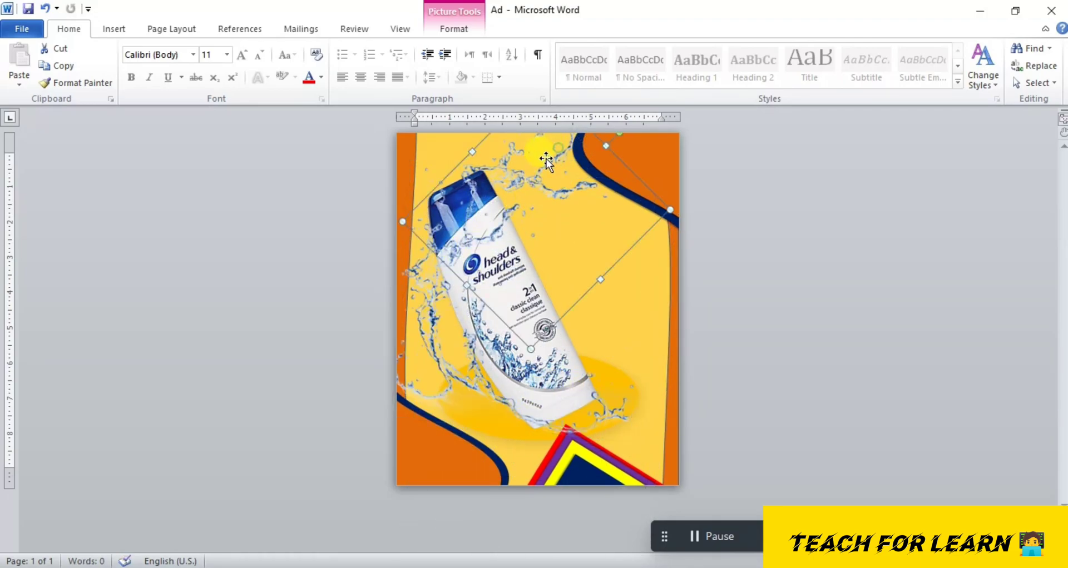
double_click(531, 175)
click(519, 155)
drag(518, 156, 501, 170)
click(623, 282)
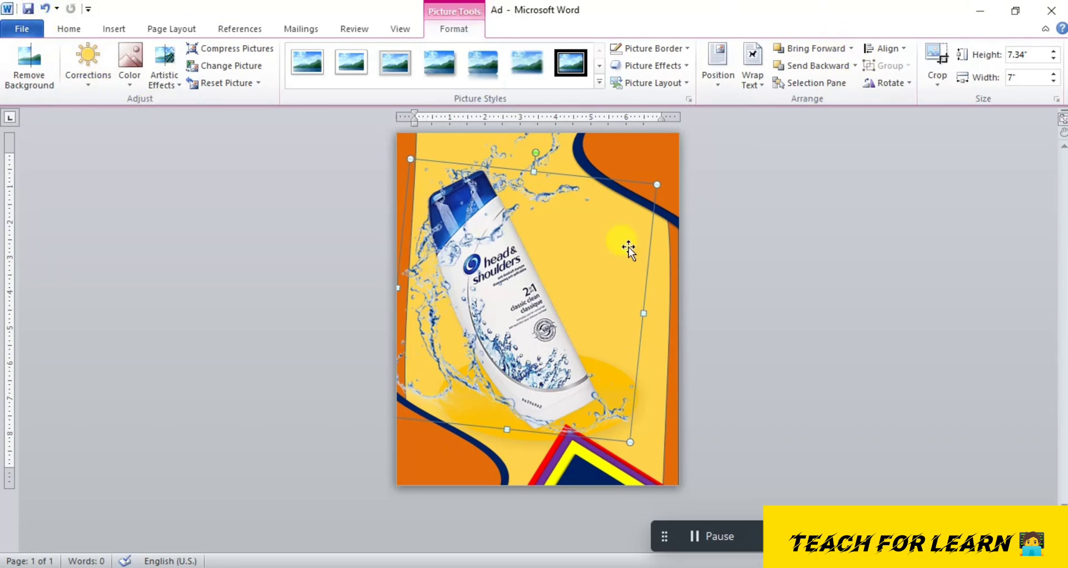
click(722, 534)
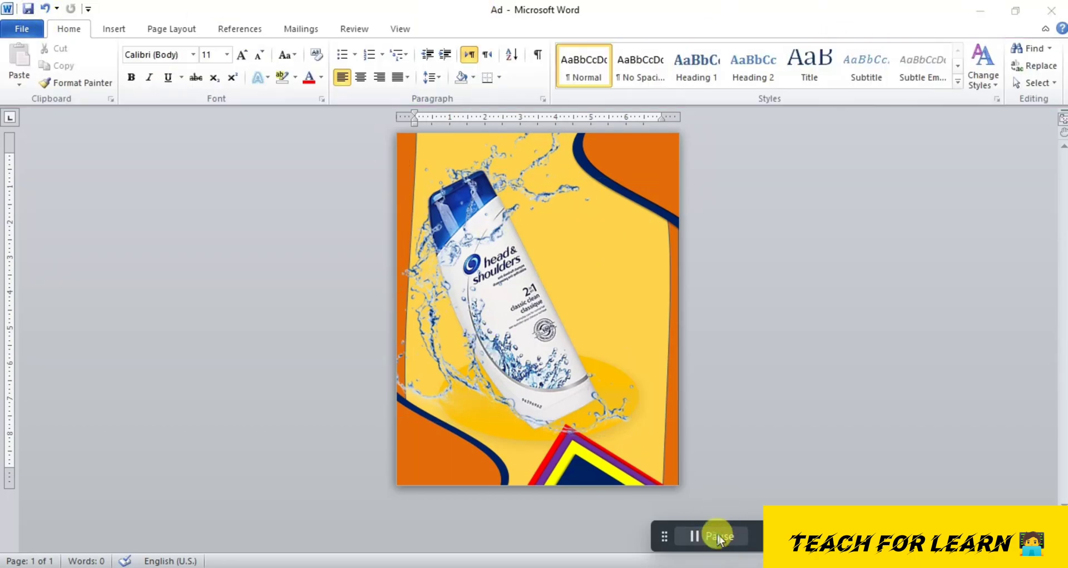
Insert a WordArt text box in the purple reflected style at the end of the gallery's fourth row
click(108, 31)
click(735, 66)
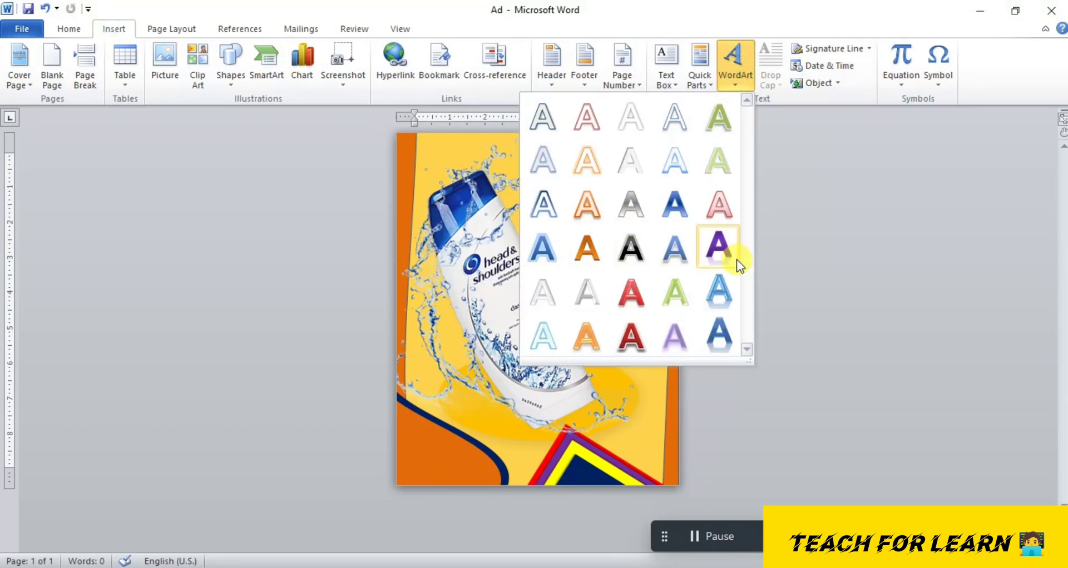
click(720, 253)
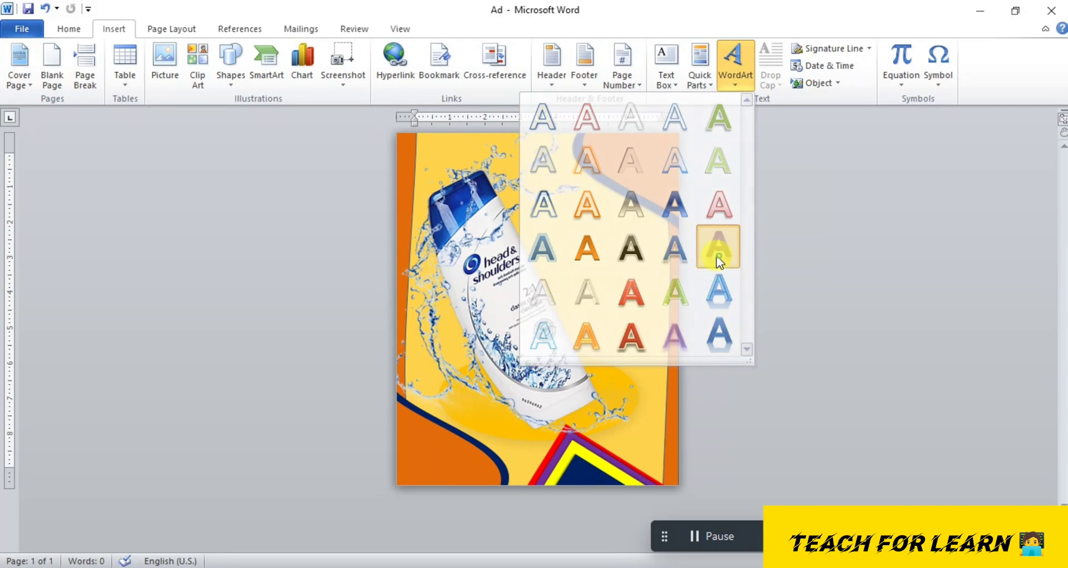
click(69, 29)
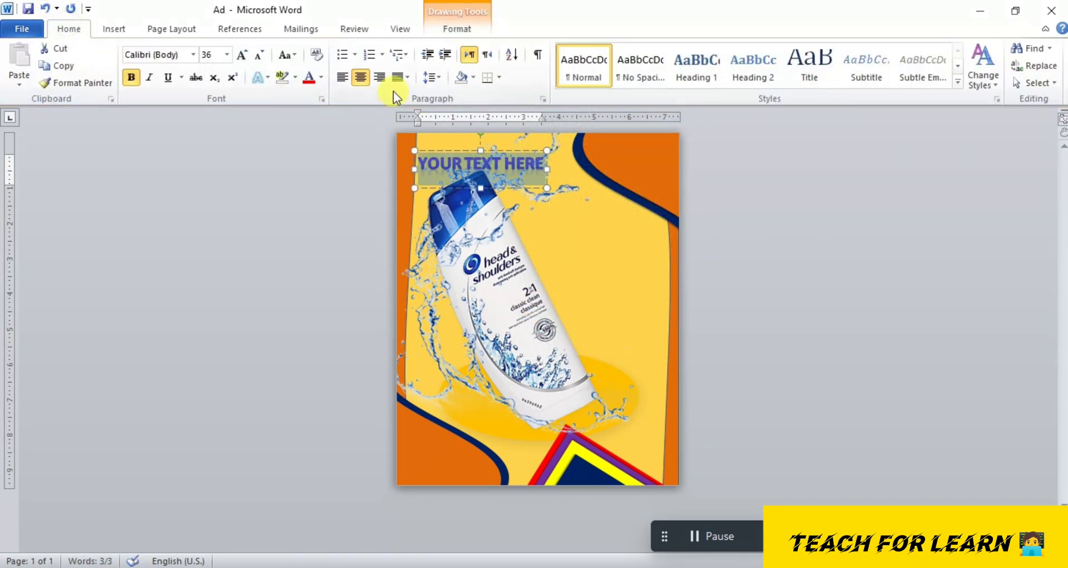
Replace the placeholder text with BESTSHAMPOO in the No Spacing style and enlarge it to 80 pt
click(635, 72)
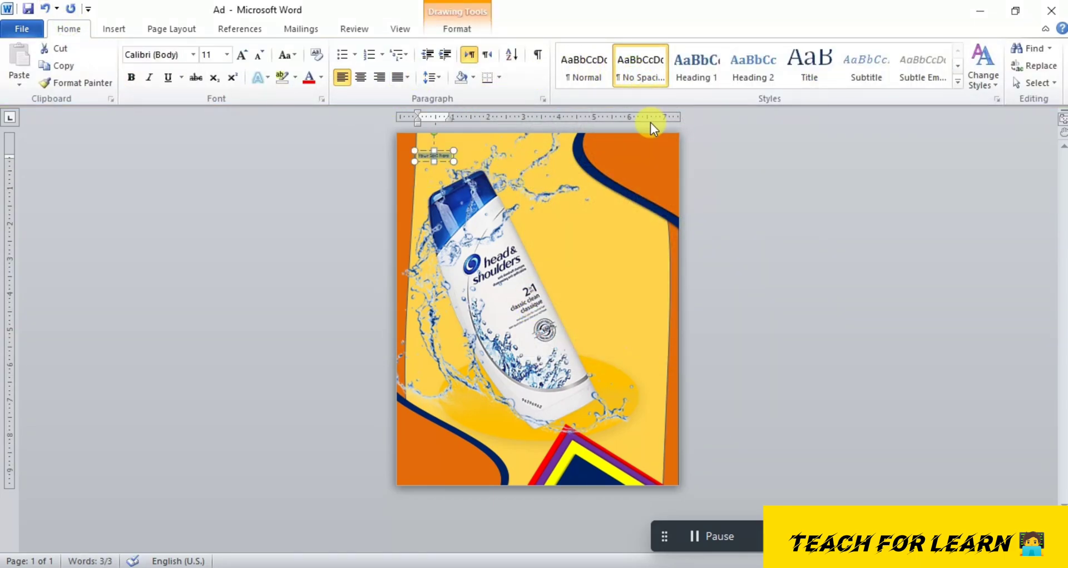
text(test)
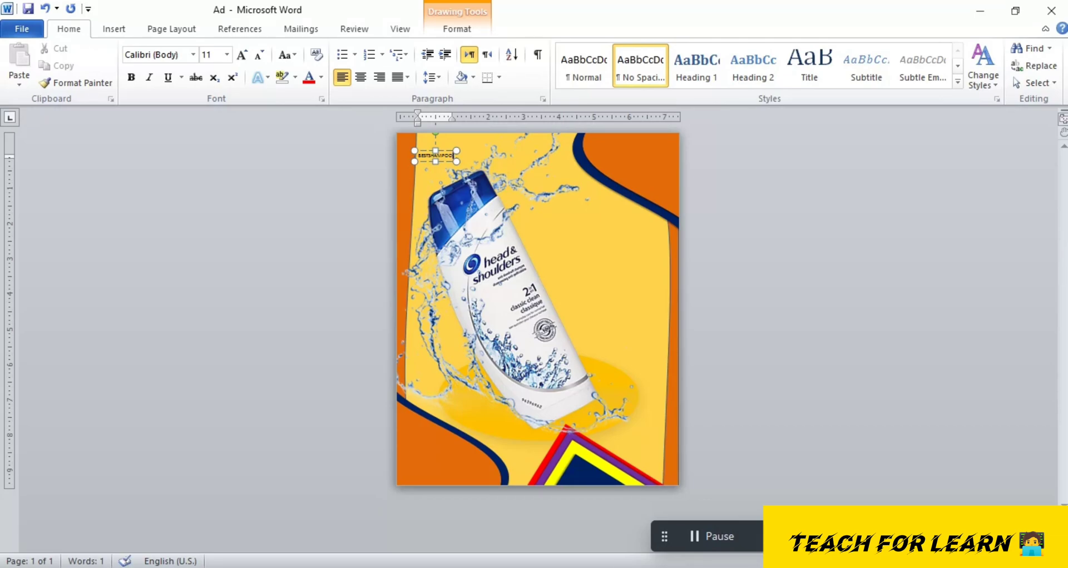
key(ctrl+a)
click(242, 56)
click(243, 56)
click(244, 57)
click(243, 57)
click(244, 56)
click(243, 57)
click(244, 57)
click(243, 57)
click(244, 57)
click(244, 57)
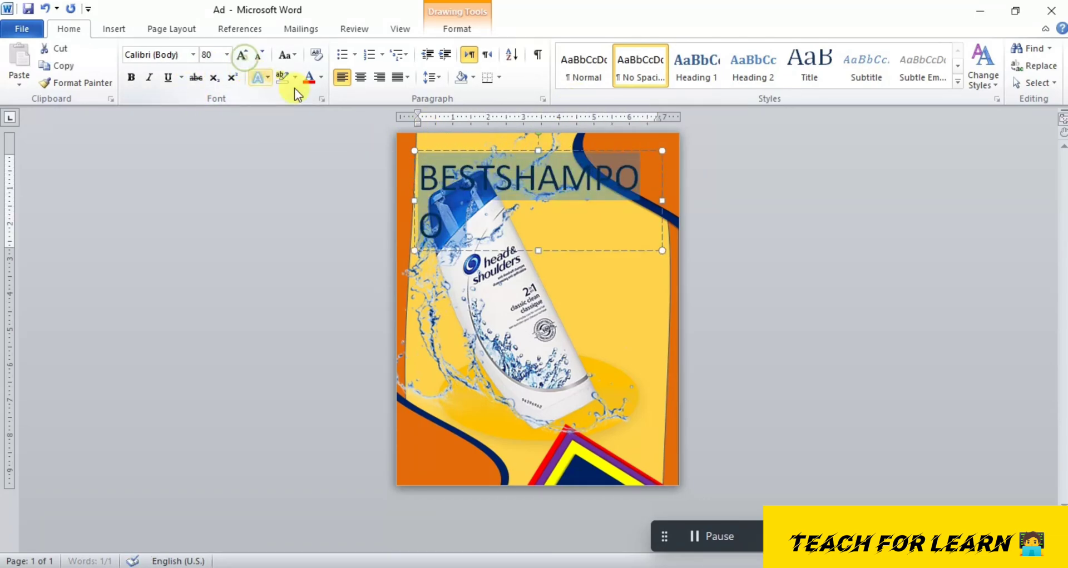
Break the text onto a second line after BESTS and move the text box down beside the bottle
click(512, 177)
key(Return)
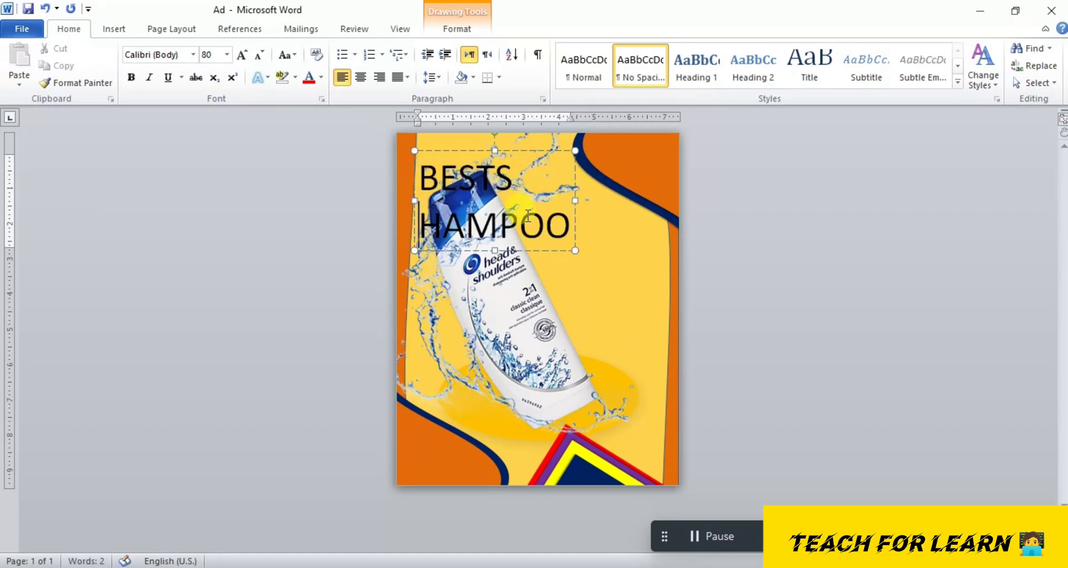
drag(532, 252, 635, 321)
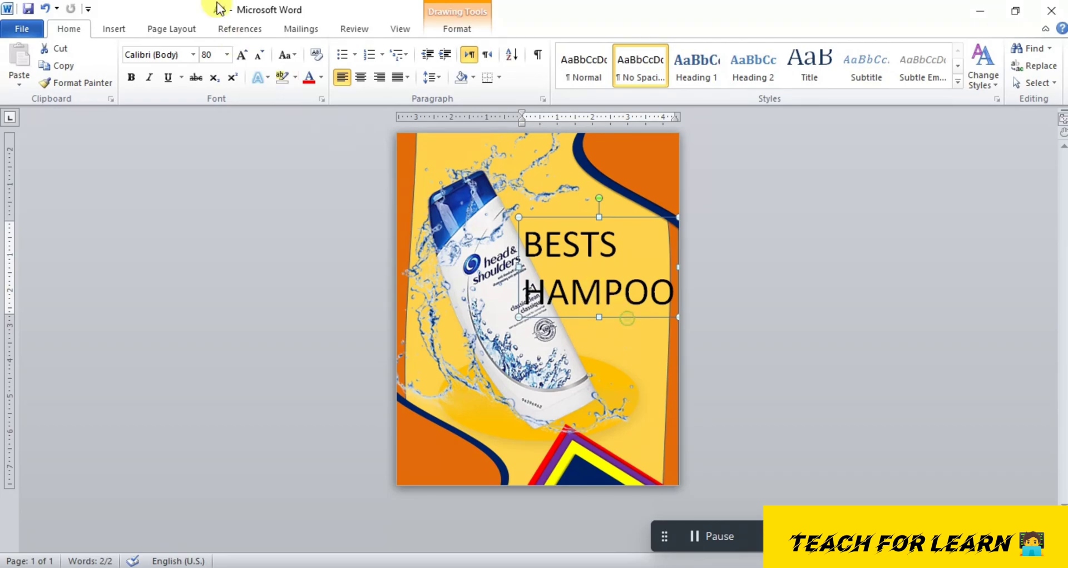
Reduce the text to 72 pt and fit its box between the bottle and the orange side bar
click(257, 56)
click(257, 56)
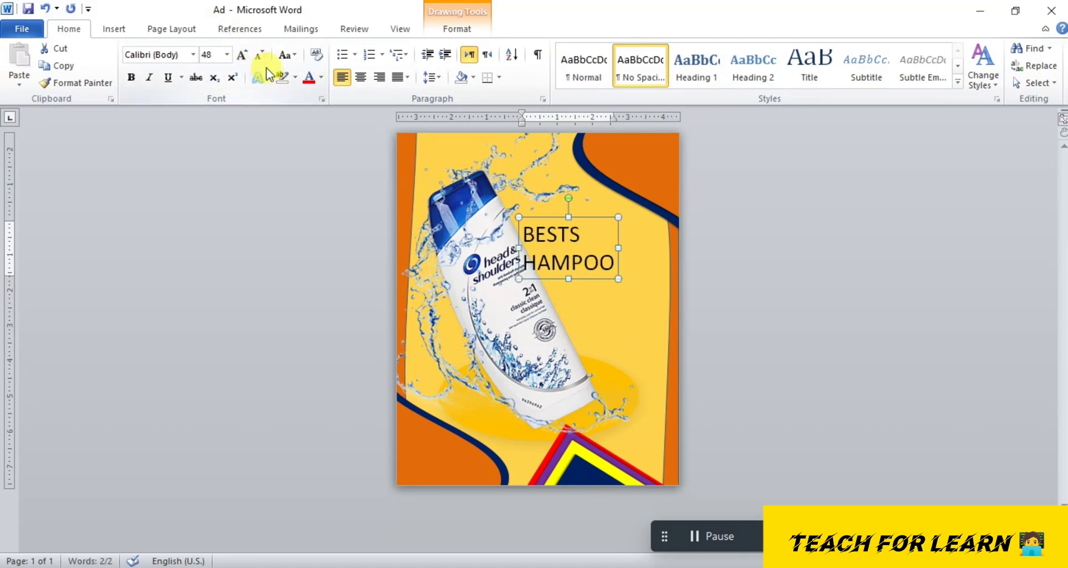
click(240, 56)
drag(649, 307, 603, 268)
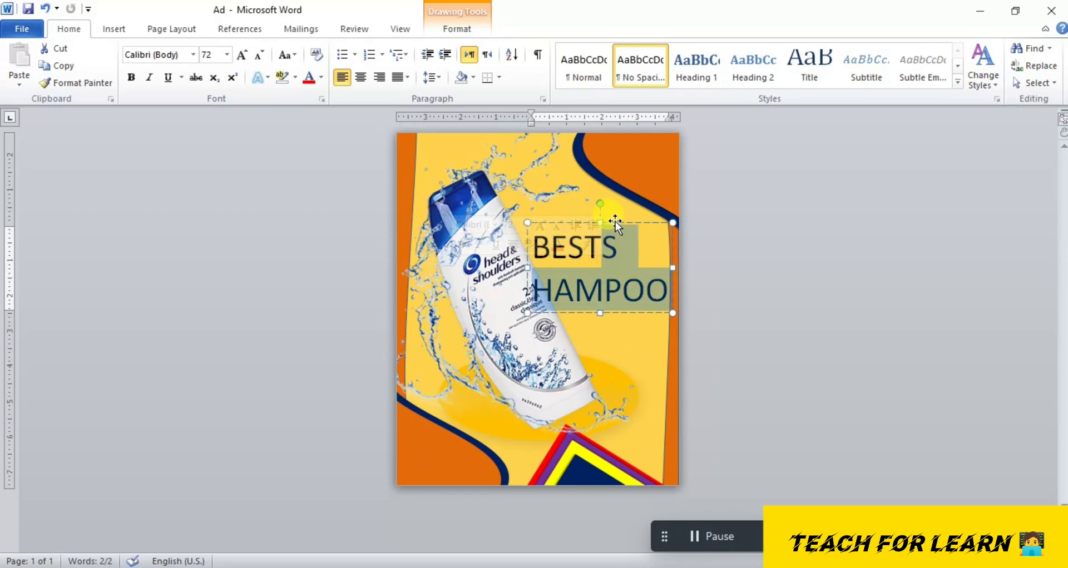
Compare the recently used fonts on both lines of the text and apply Forte
click(608, 245)
double_click(631, 290)
click(660, 291)
drag(661, 290, 525, 213)
click(150, 56)
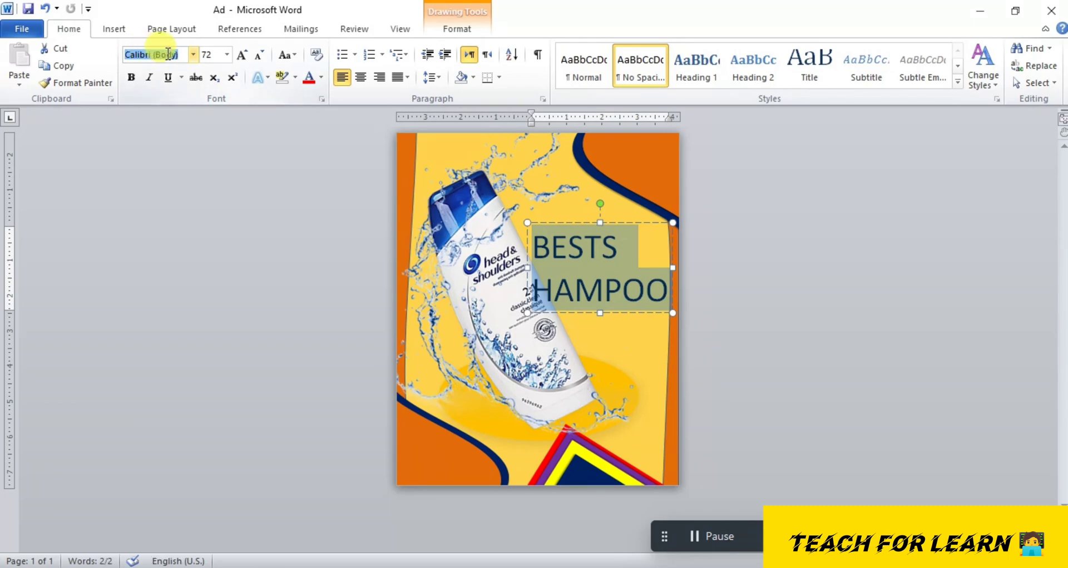
key(Down)
key(Down)
key(Down)
key(Down)
key(Down)
key(Down)
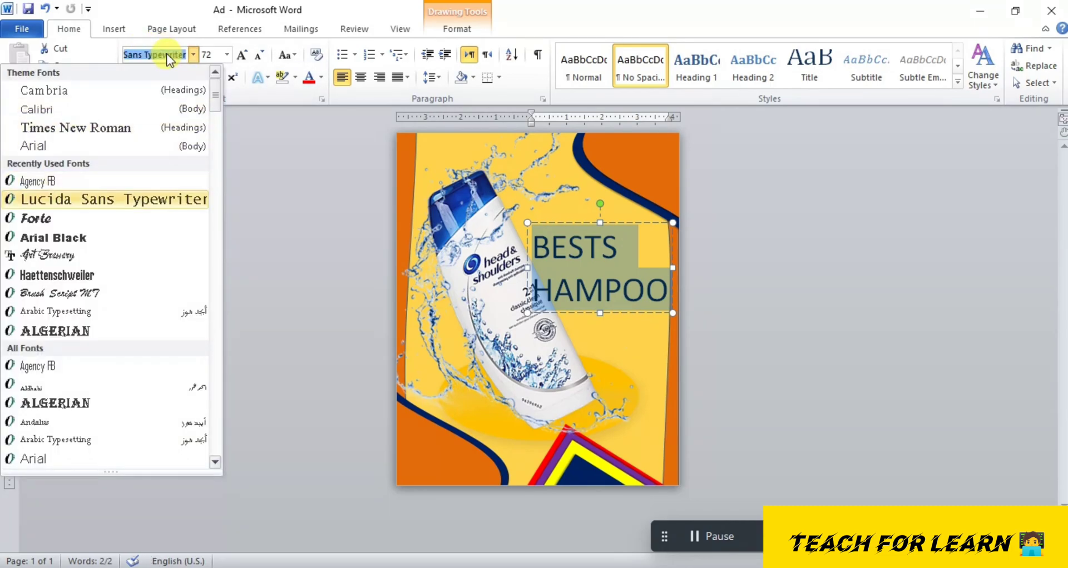
key(Up)
key(Down)
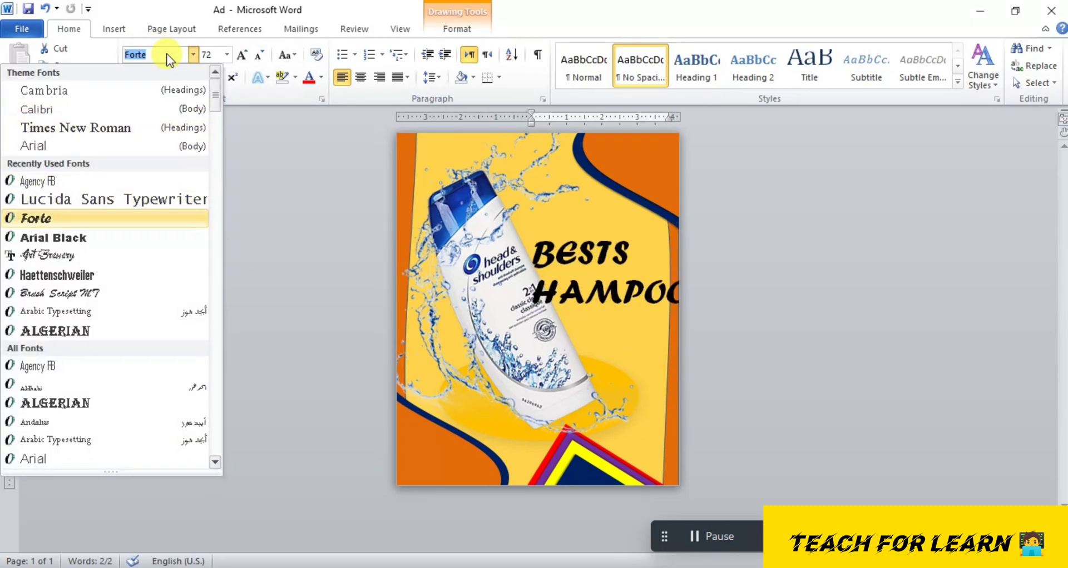
key(Down)
key(Down)
key(Down)
key(Down)
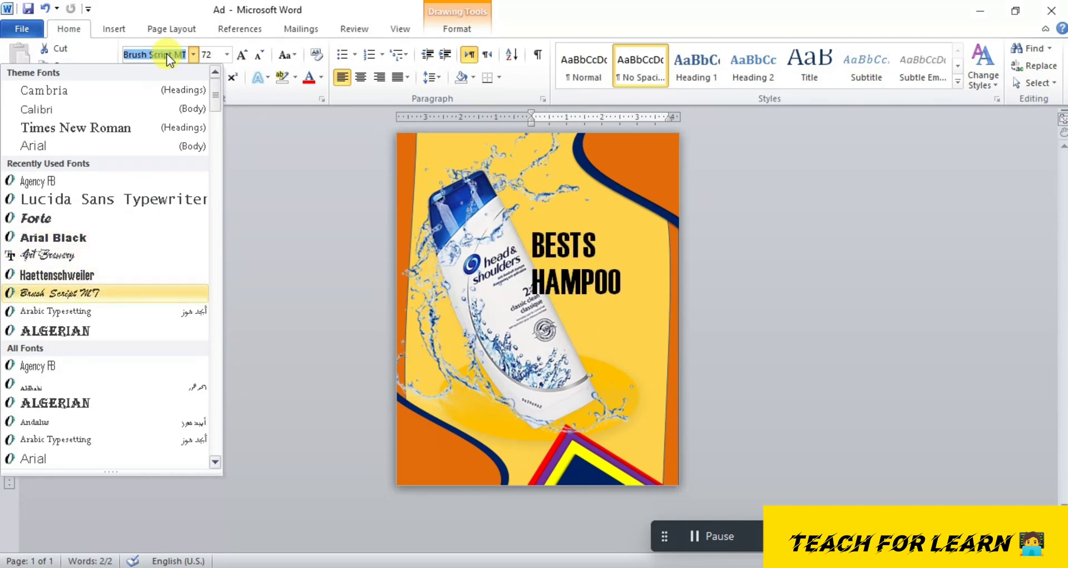
key(Down)
key(Down)
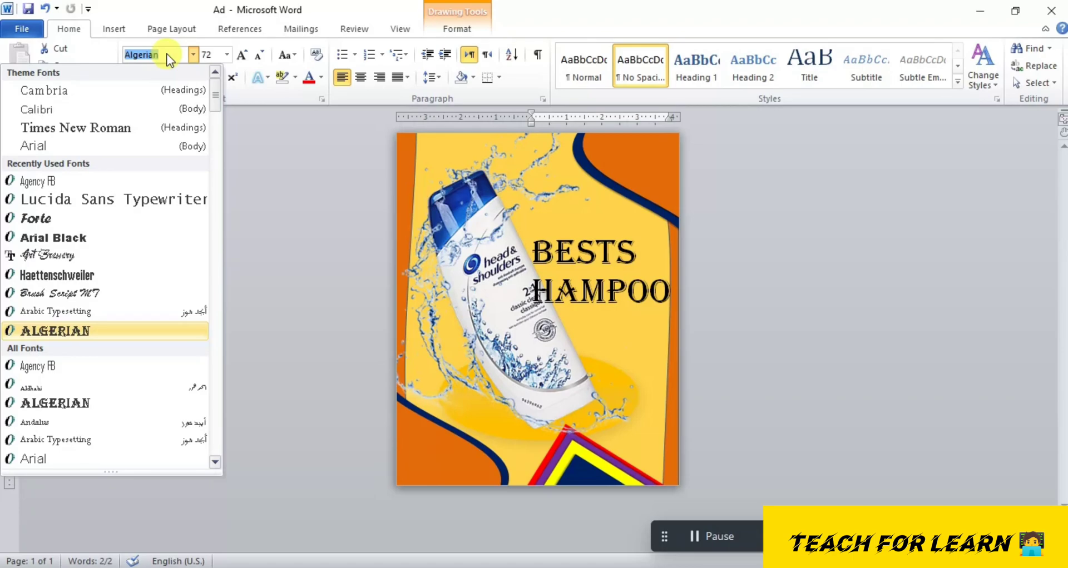
key(Up)
key(Up)
key(Up)
key(Up)
key(Up)
key(Up)
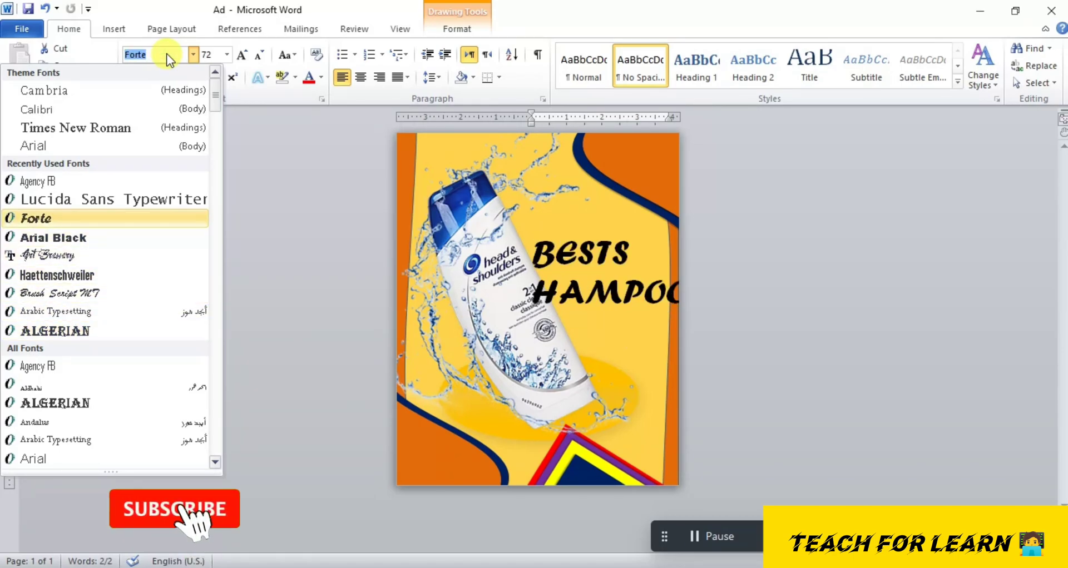
key(Return)
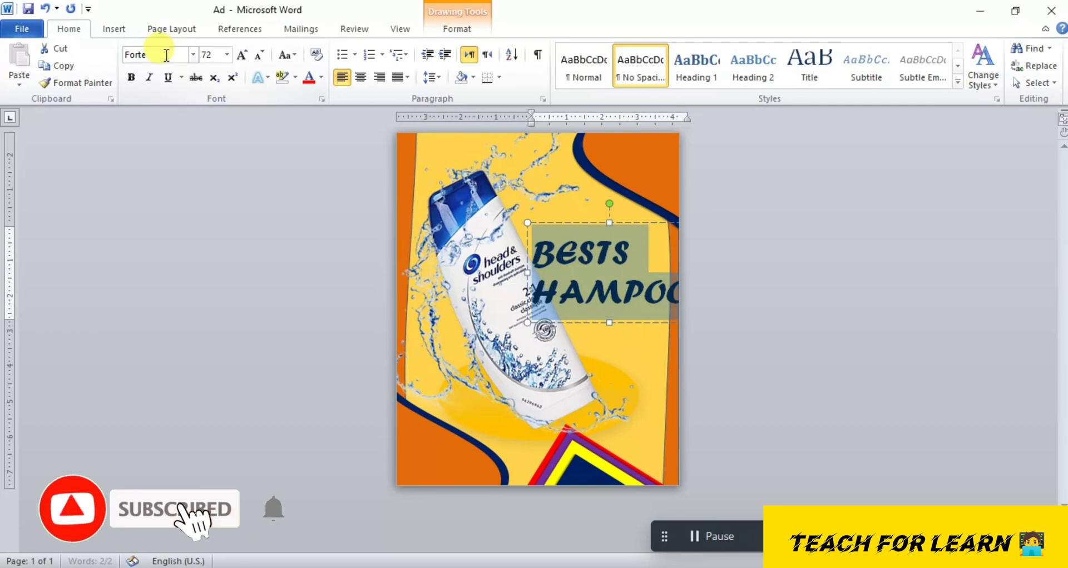
Move the S down to the second line so the text reads BEST above SHAMPOO
click(610, 251)
key(Return)
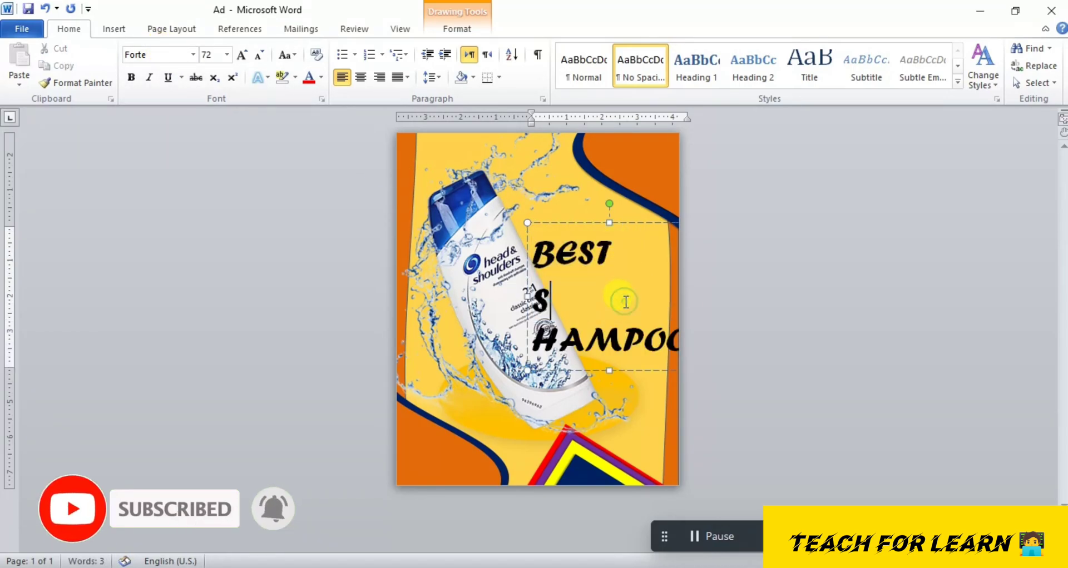
text(S)
key(Delete)
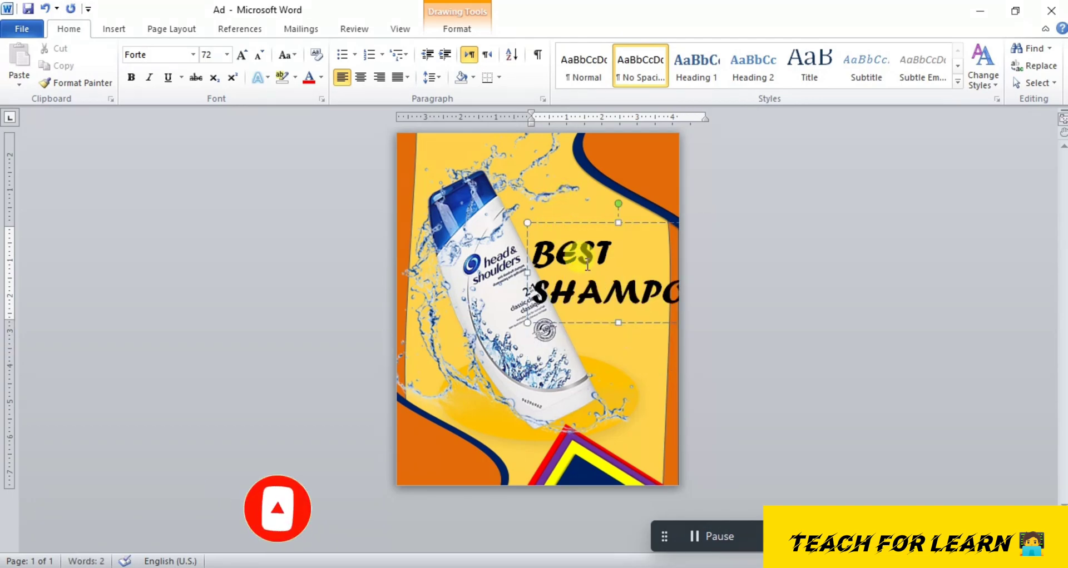
Center the SHAMPOO line and move the text box up slightly
click(368, 78)
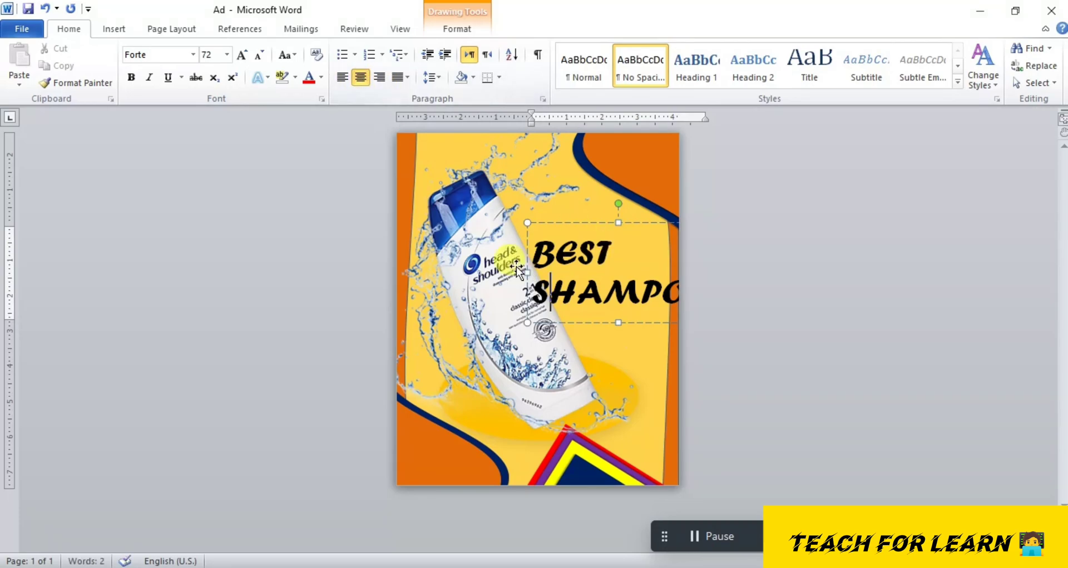
drag(558, 225, 559, 209)
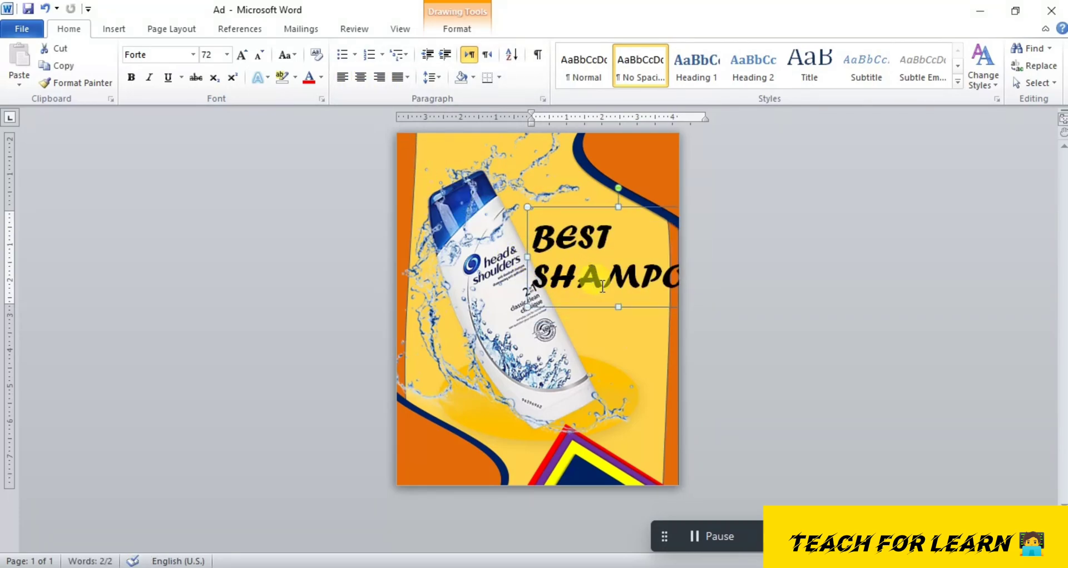
Set the font size of the SHAMPOO line to 48 pt
click(645, 288)
click(259, 55)
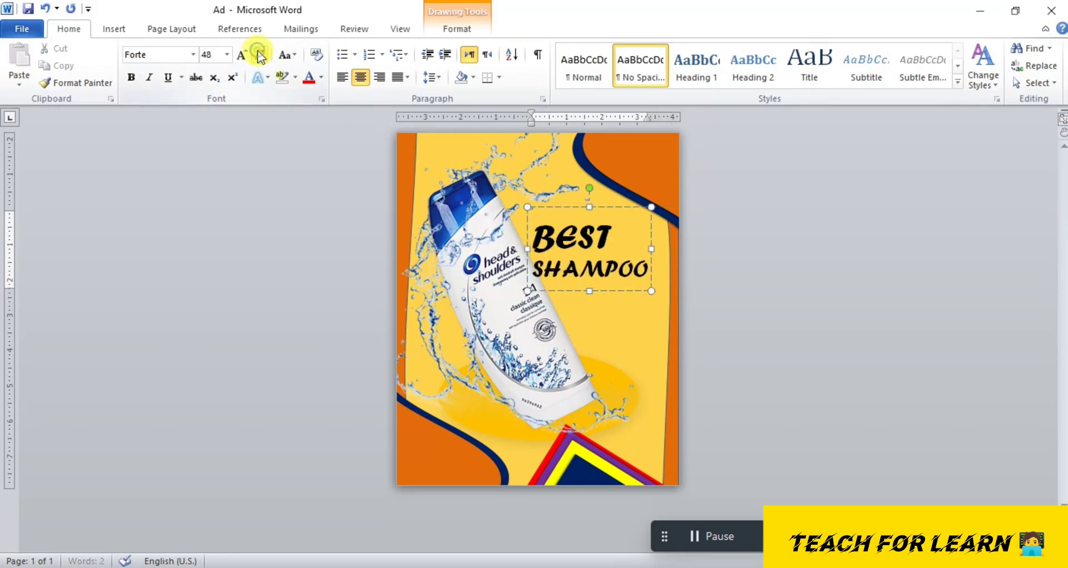
click(225, 55)
click(224, 56)
click(227, 55)
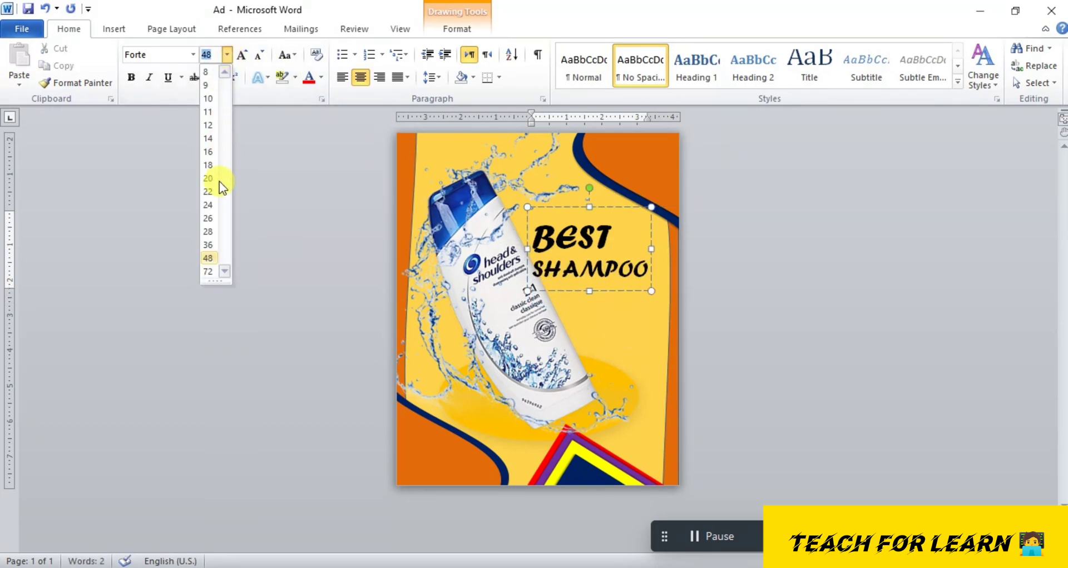
click(217, 258)
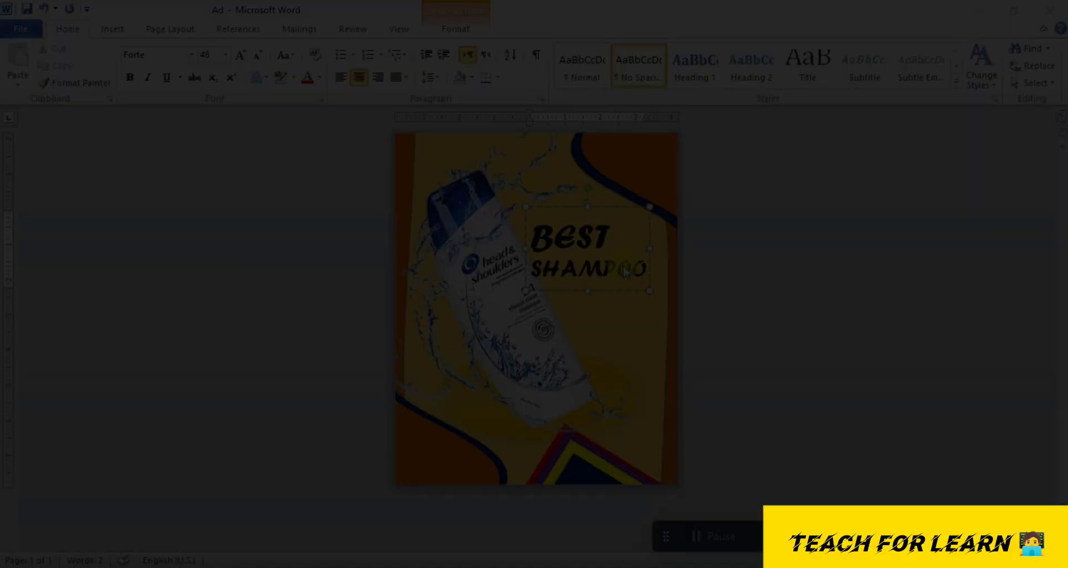
Set the font size of both text lines to 60 pt
double_click(623, 265)
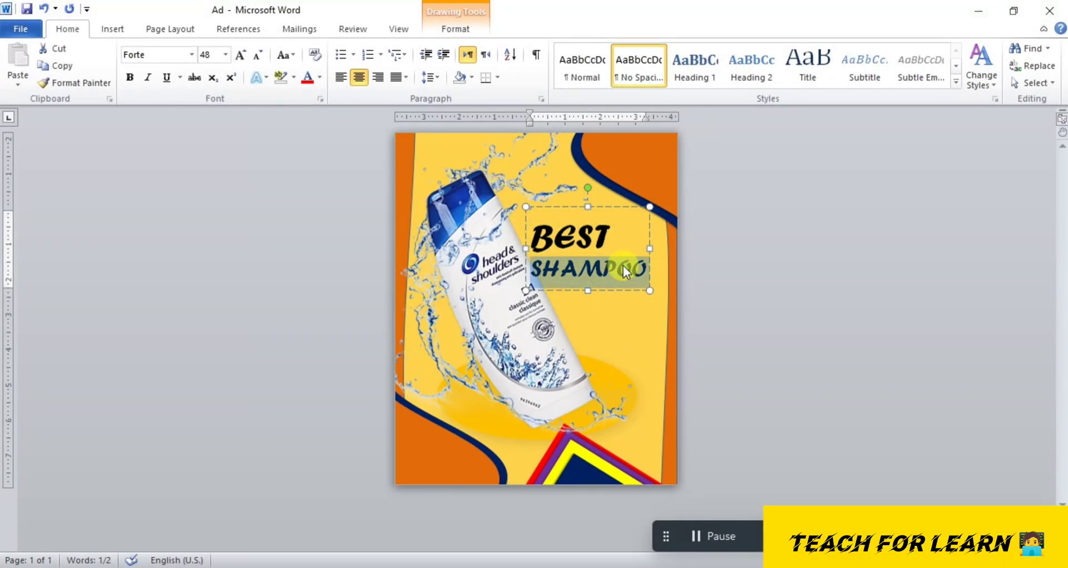
key(ctrl+a)
click(213, 55)
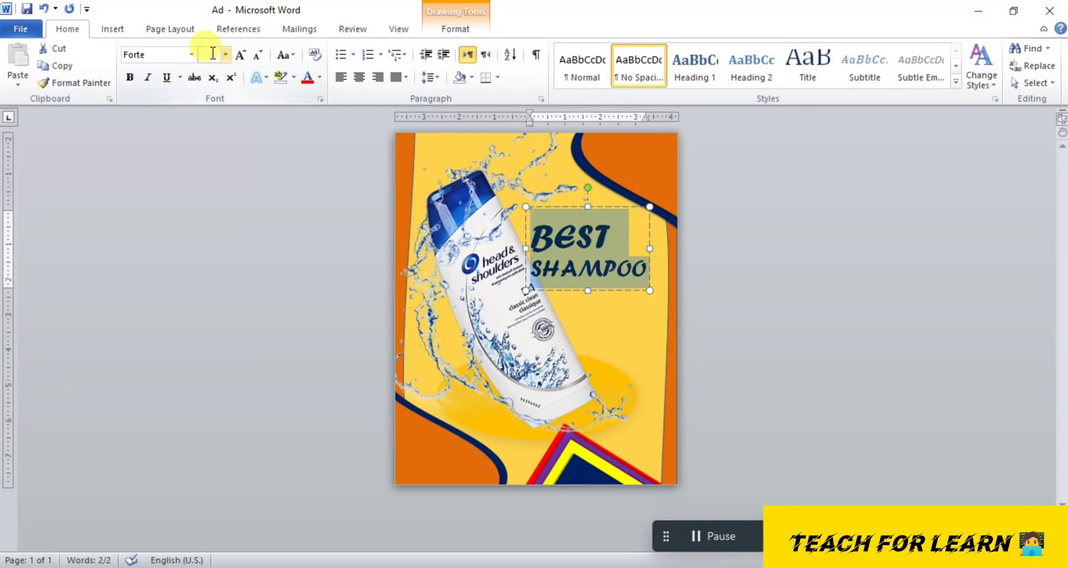
text(60)
key(Return)
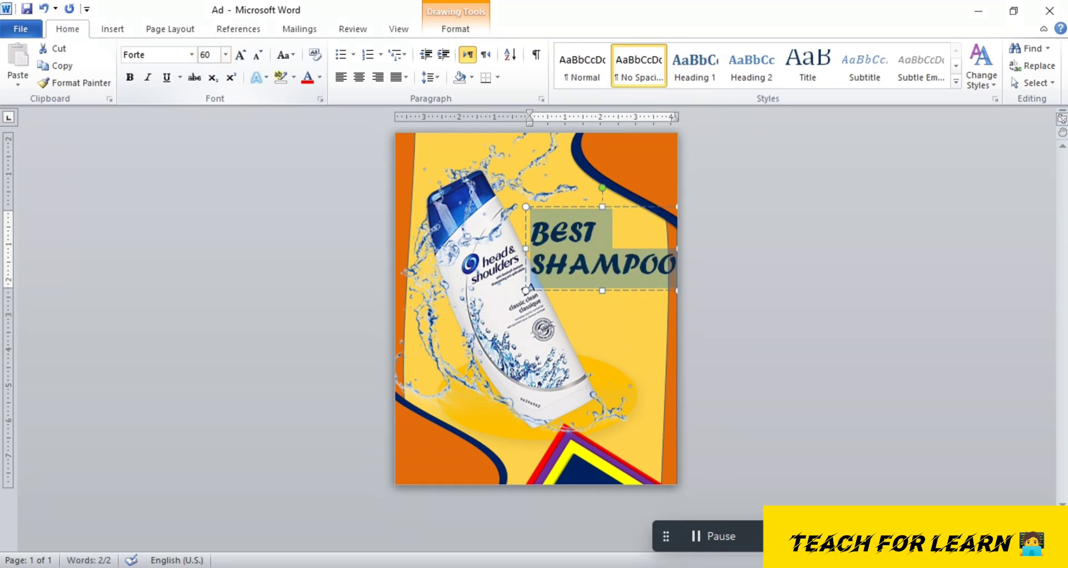
Widen the text box toward the bottle to 4.85" and left-align the SHAMPOO line
drag(532, 249, 511, 249)
click(523, 263)
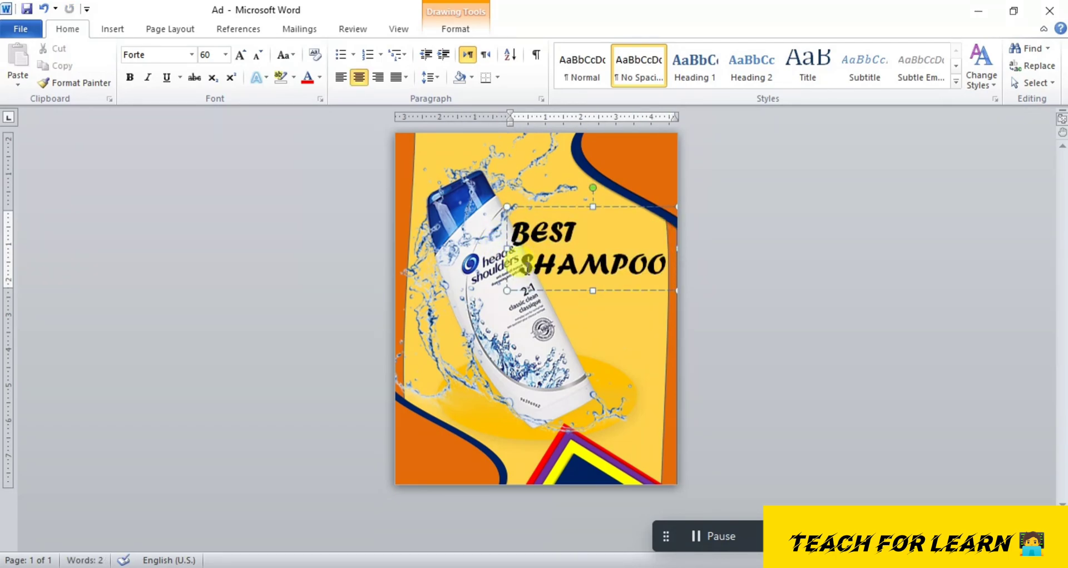
key(ctrl+l)
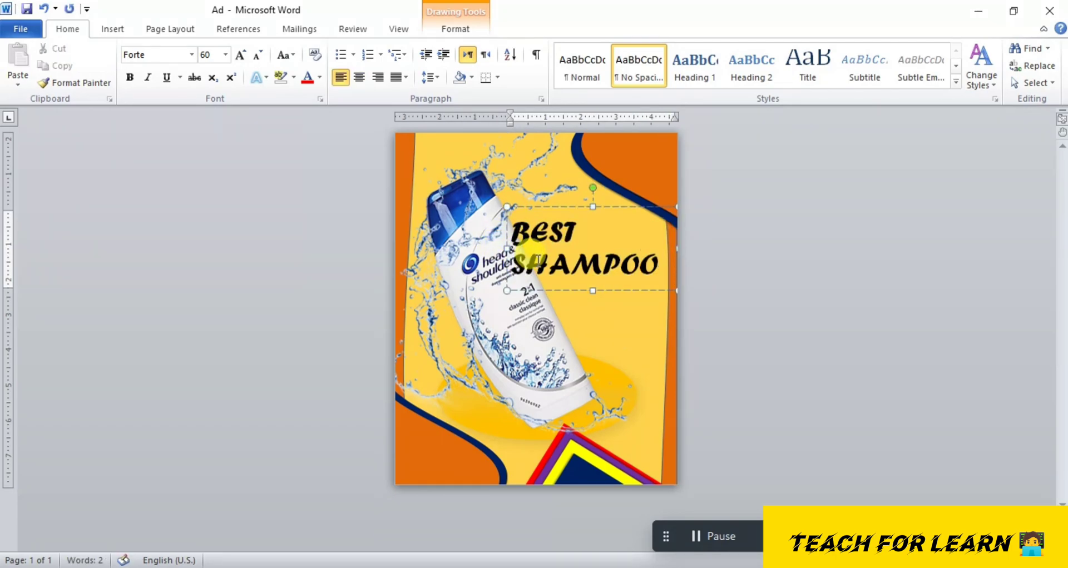
Nudge the text box right, away from the bottle label
click(638, 290)
key(Right)
key(Right)
key(Right)
key(Right)
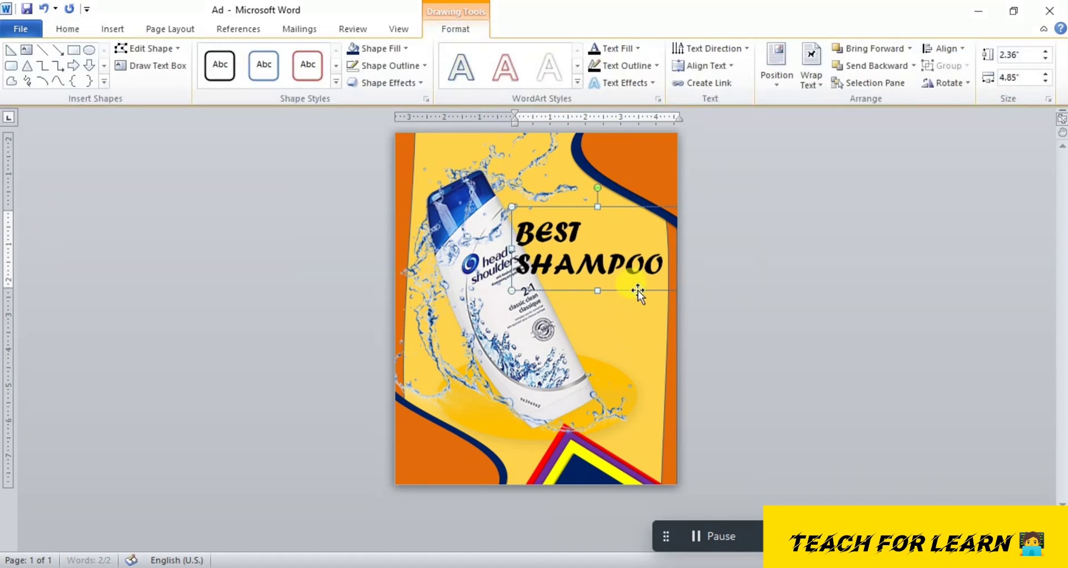
Shift BEST over to sit midway above SHAMPOO and set both lines to 55 pt
triple_click(595, 269)
click(595, 269)
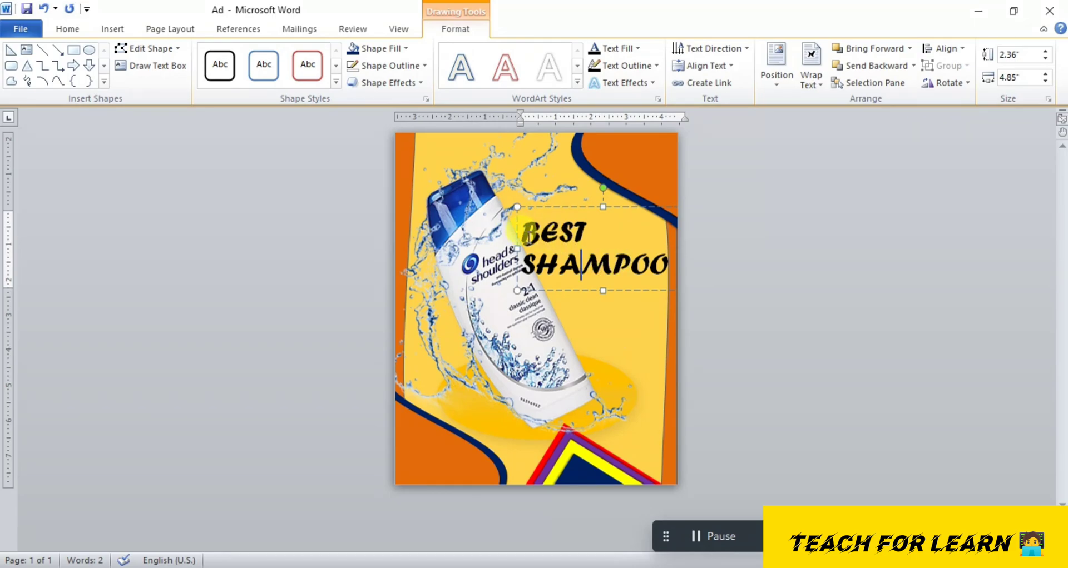
drag(526, 261, 669, 211)
drag(666, 264, 523, 215)
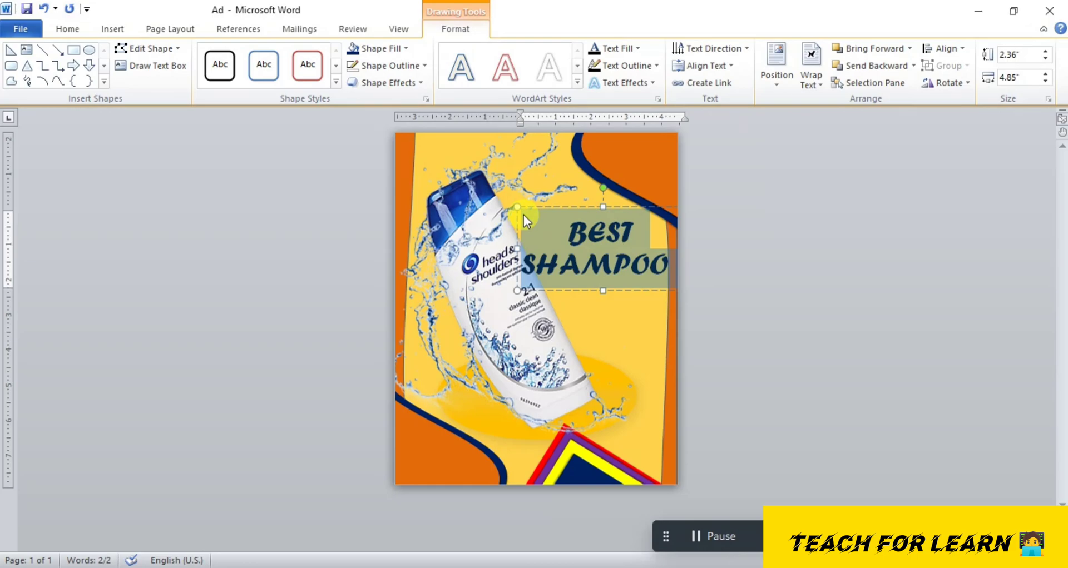
click(67, 25)
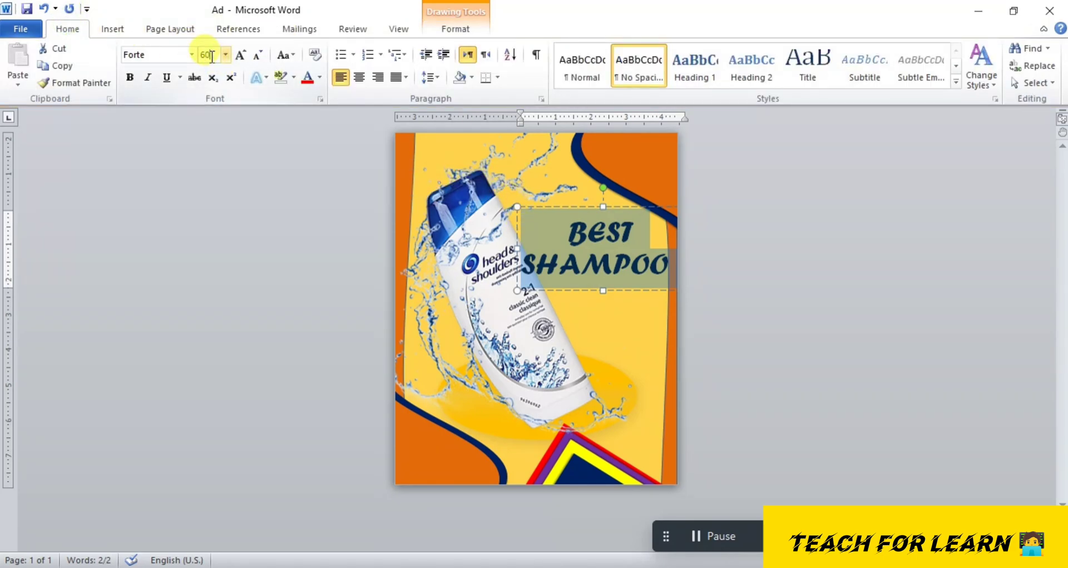
text(55)
key(Return)
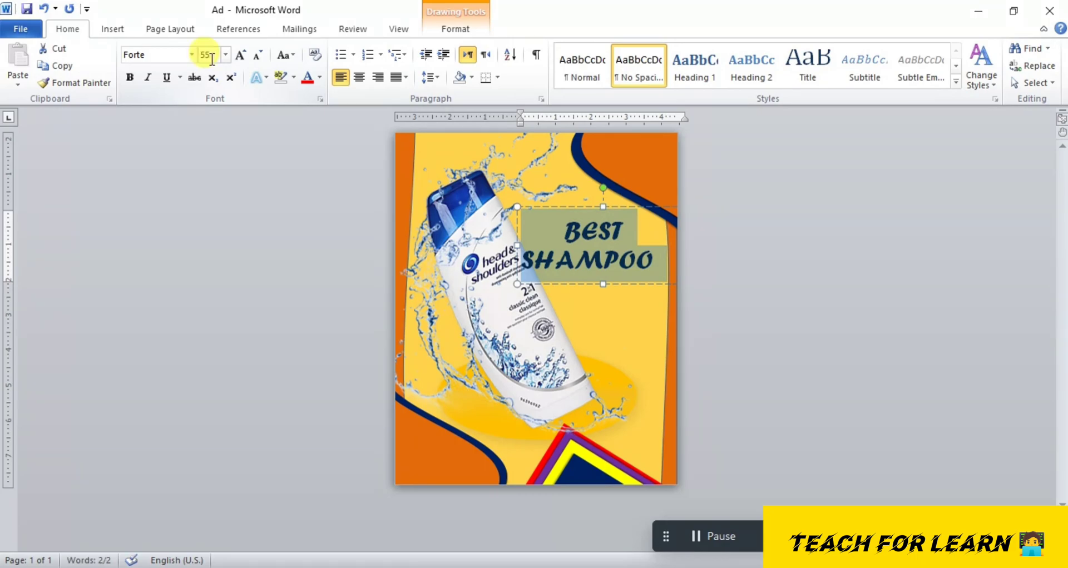
Move the text box slightly right and down so SHAMPOO ends at the orange side bar
drag(585, 284, 600, 288)
click(601, 292)
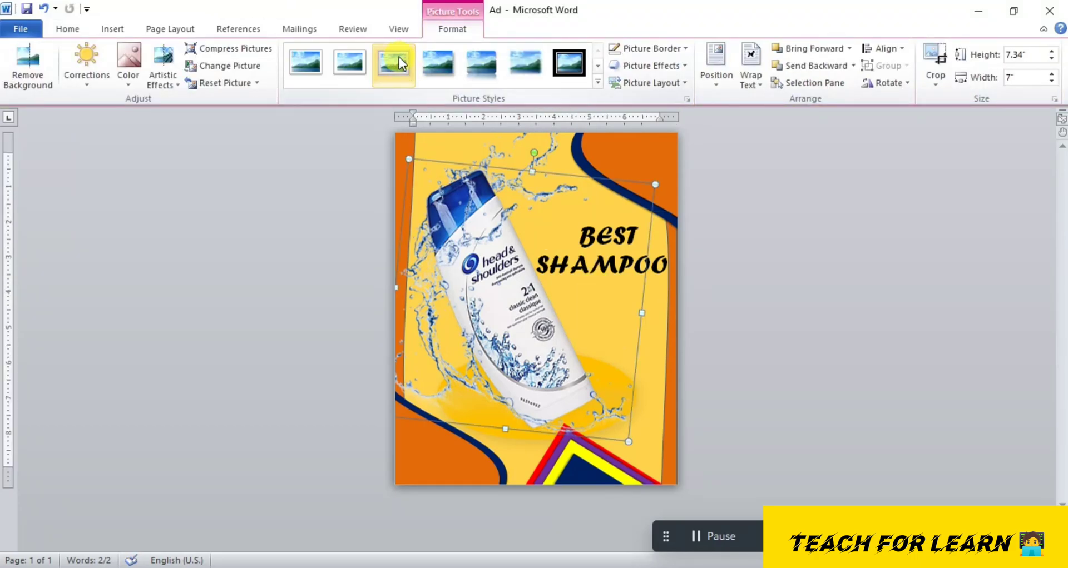
Fill the BEST SHAMPOO text with the standard dark blue
click(644, 290)
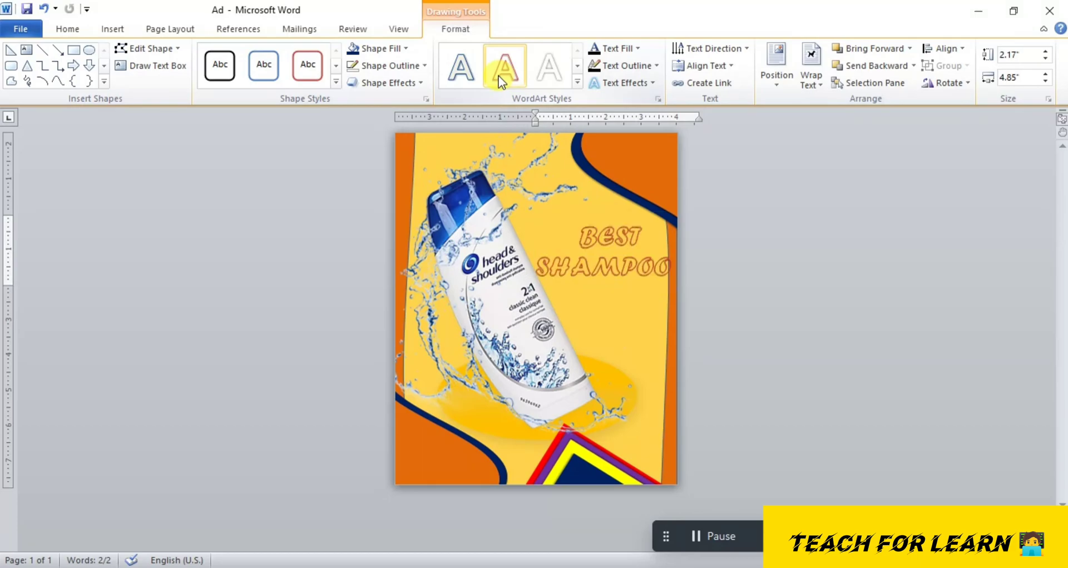
click(577, 82)
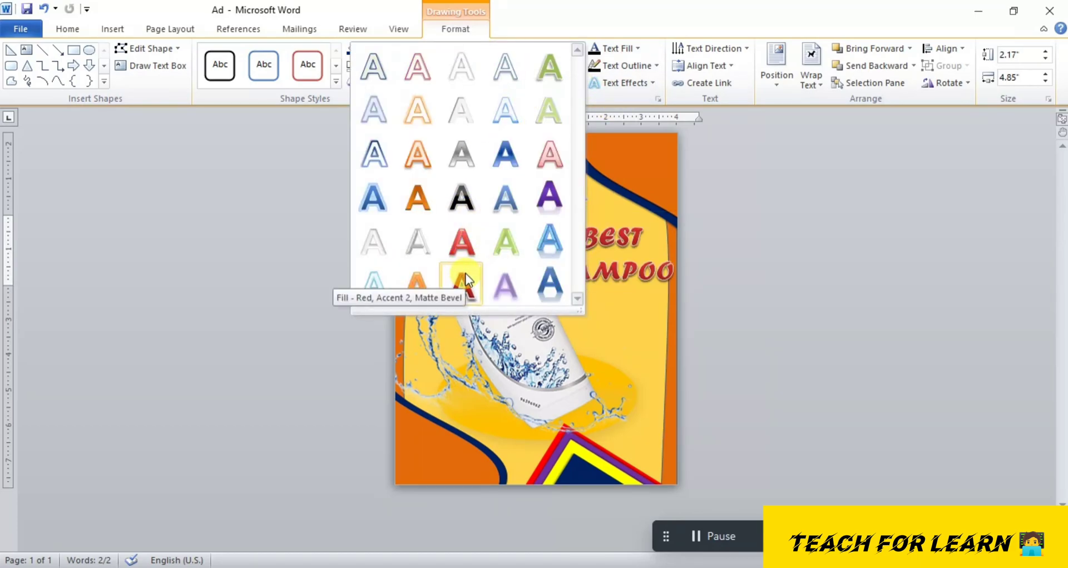
click(634, 49)
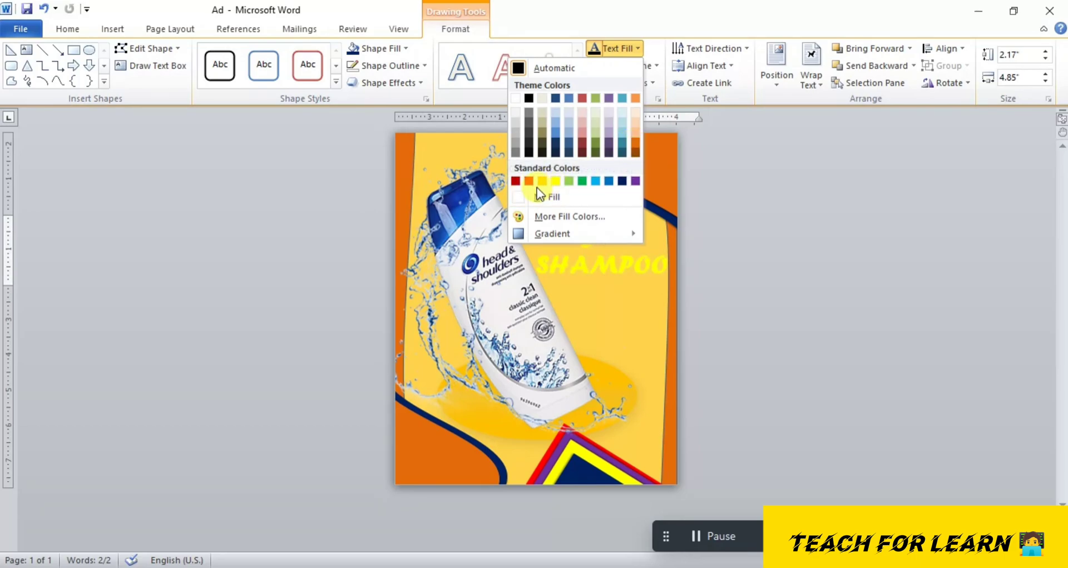
click(622, 183)
click(653, 288)
Set the BEST SHAMPOO text to no outline and apply a shadow effect to it
click(633, 66)
click(633, 68)
click(639, 72)
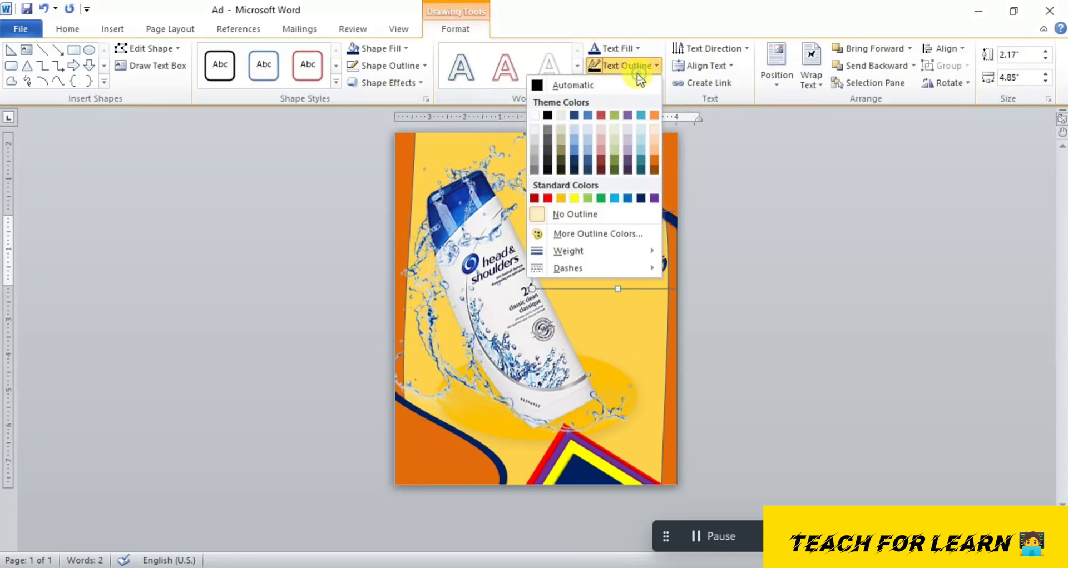
click(556, 213)
click(643, 84)
mouse_move(602, 154)
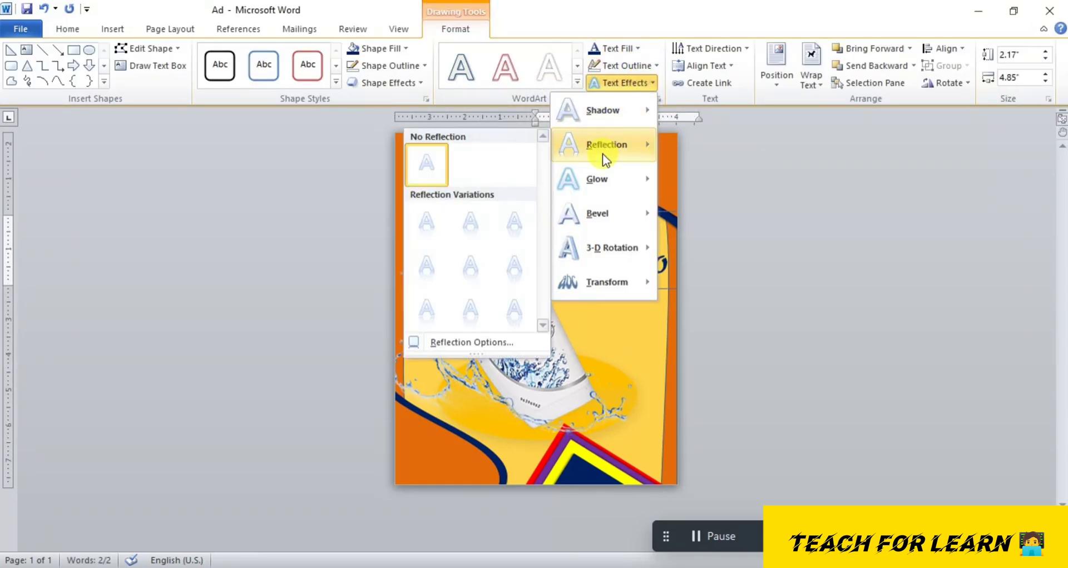
mouse_move(602, 110)
click(475, 202)
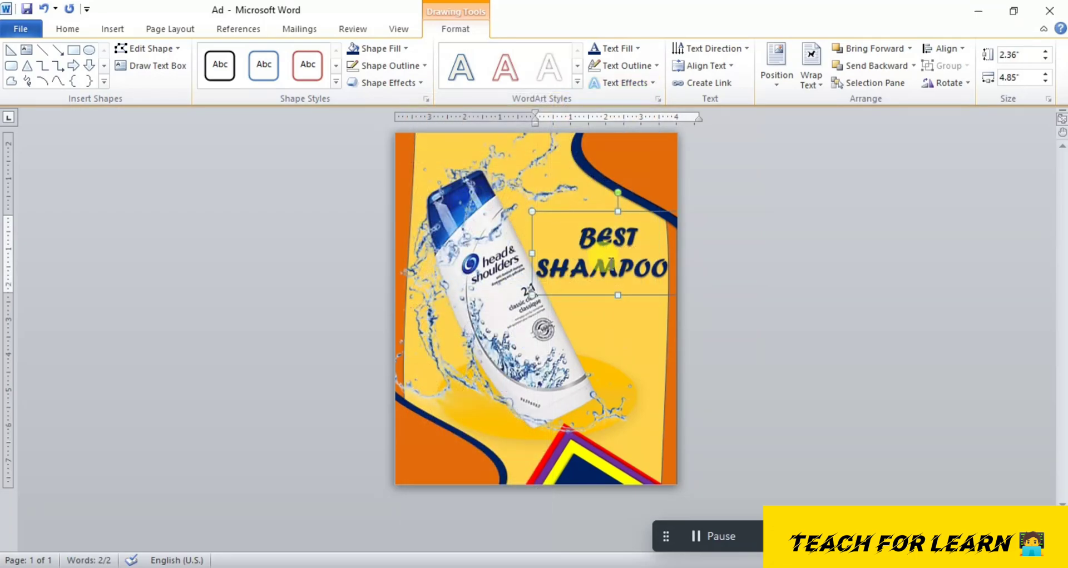
Add an 11 pt glow effect to the BEST SHAMPOO text
click(640, 89)
mouse_move(605, 220)
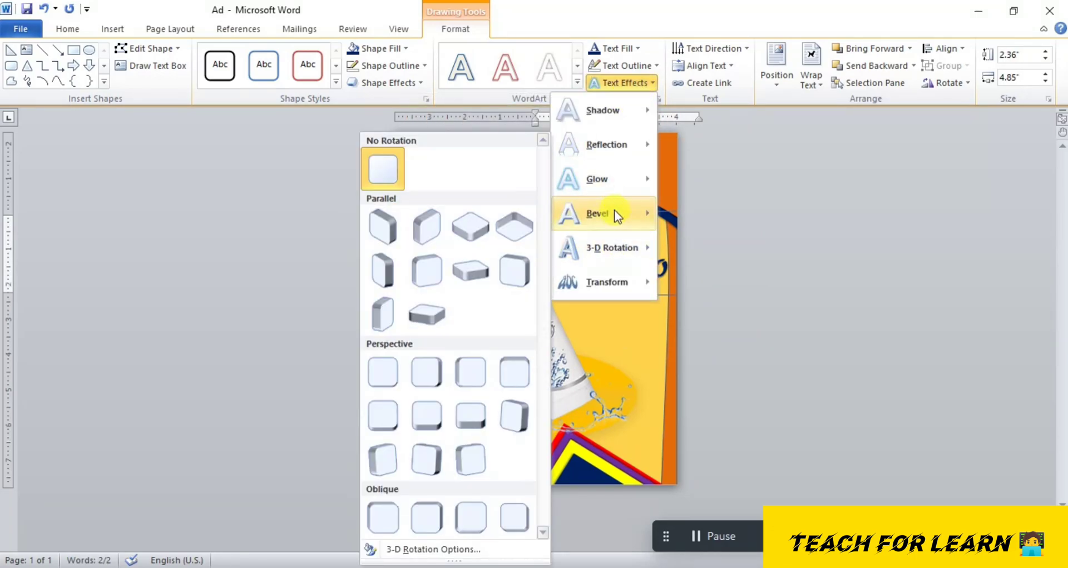
mouse_move(623, 181)
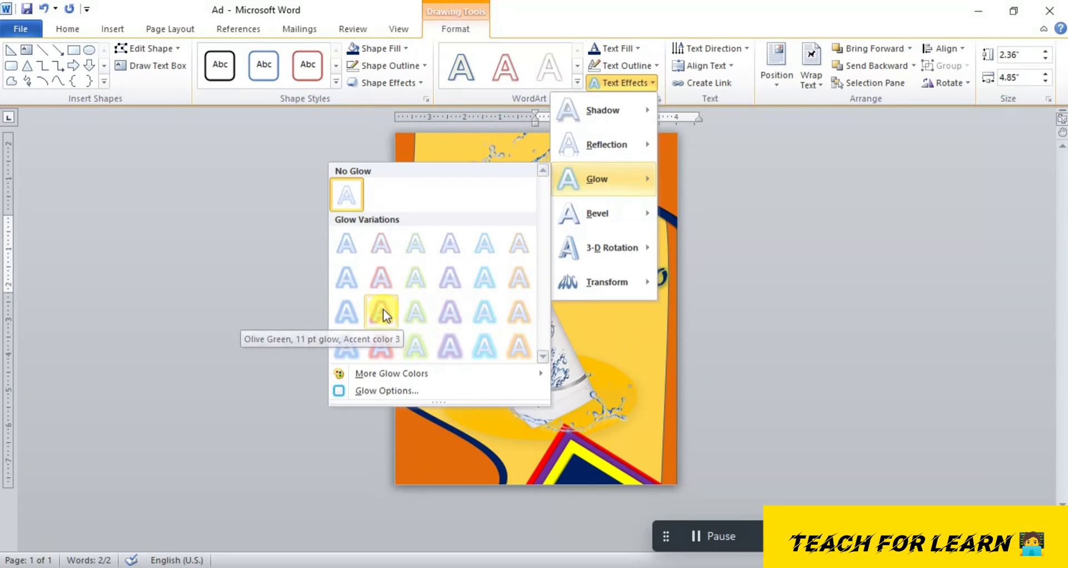
click(348, 312)
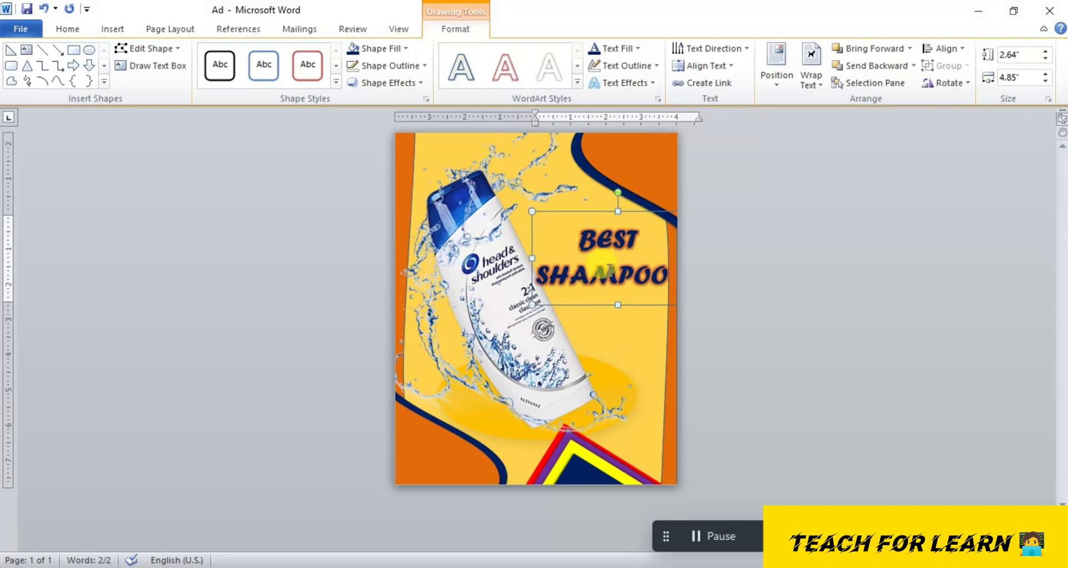
Move the BEST SHAMPOO text box up toward the upper wave and slightly left
key(Up)
key(Up)
key(Up)
key(Up)
key(Up)
key(Up)
key(Up)
key(Up)
key(Up)
key(Up)
key(Up)
key(Up)
key(Up)
key(Up)
key(Up)
key(Up)
key(Up)
key(Up)
key(Up)
key(Up)
key(Up)
key(Up)
key(Left)
key(Left)
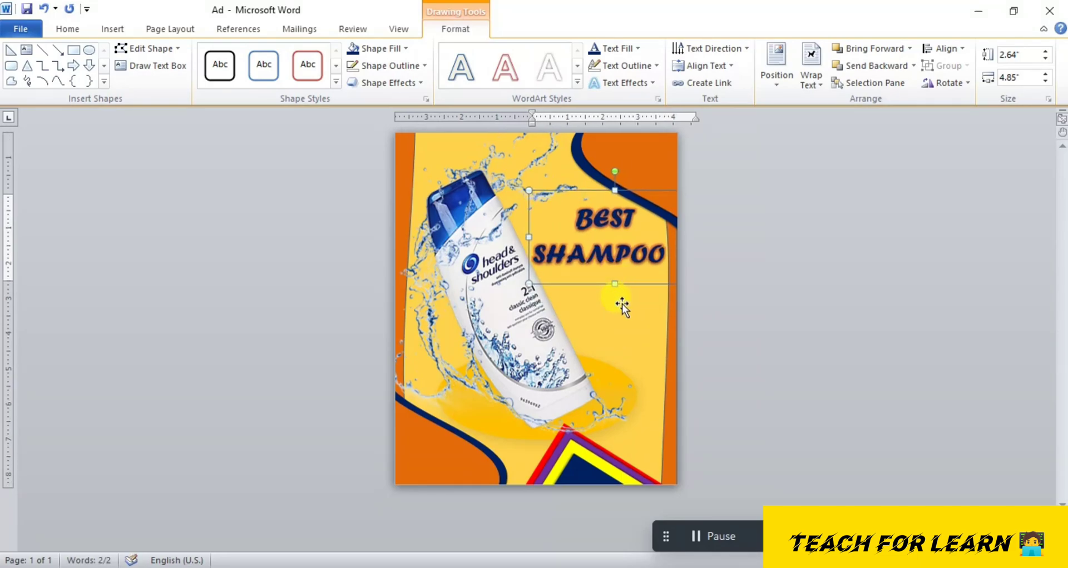
click(621, 302)
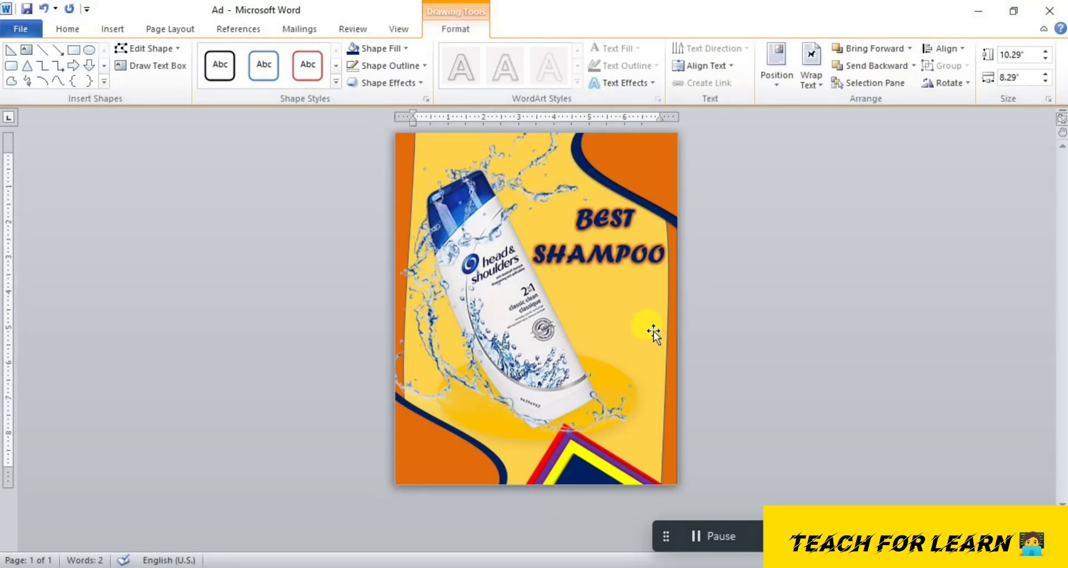
click(612, 286)
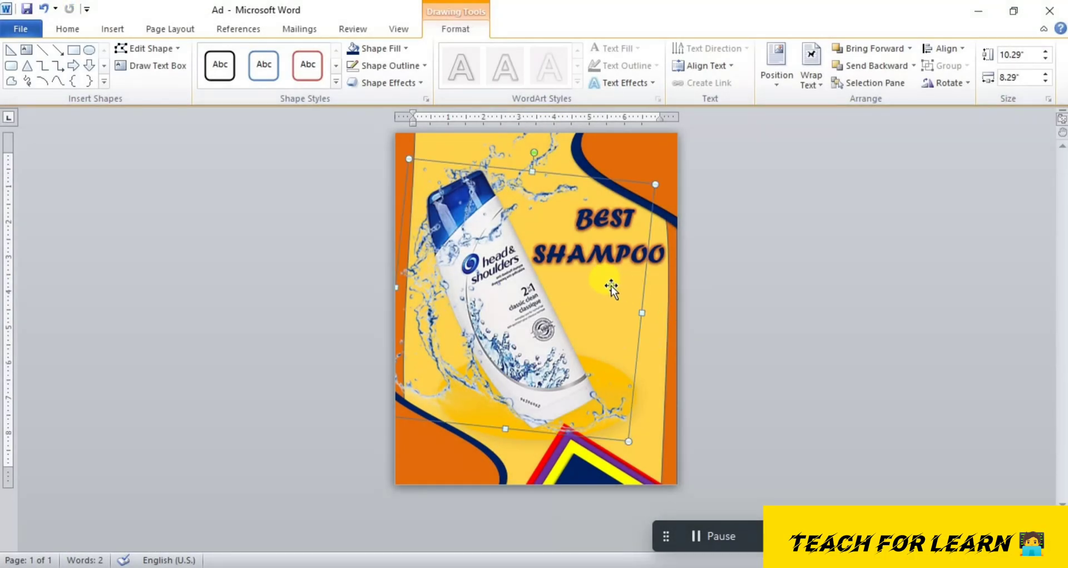
click(619, 170)
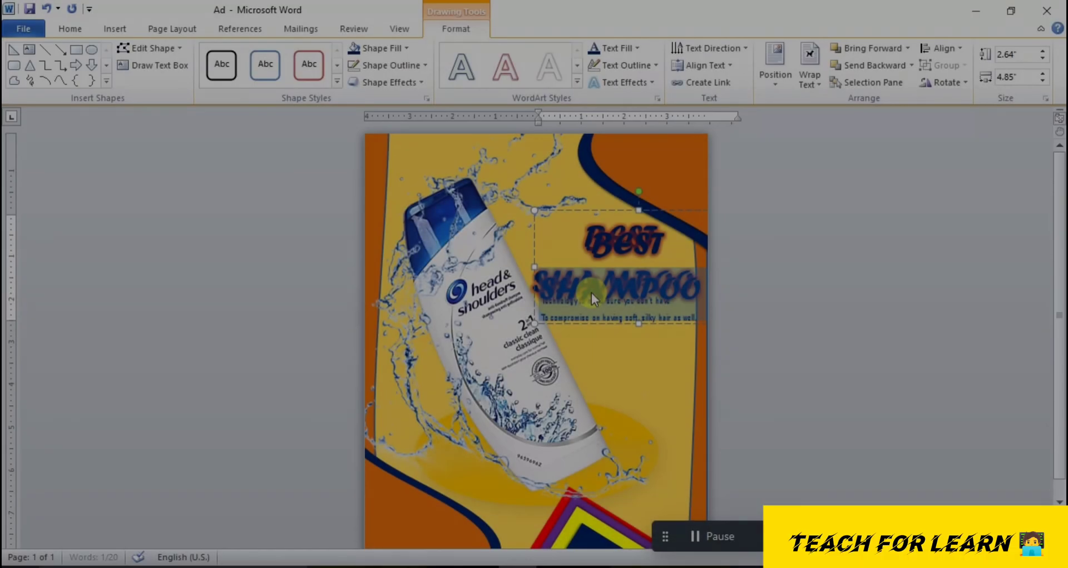
Replace the duplicate BEST SHAMPOO text with the pasted person's name and move its box to the base of the bottle
triple_click(592, 293)
key(ctrl+v)
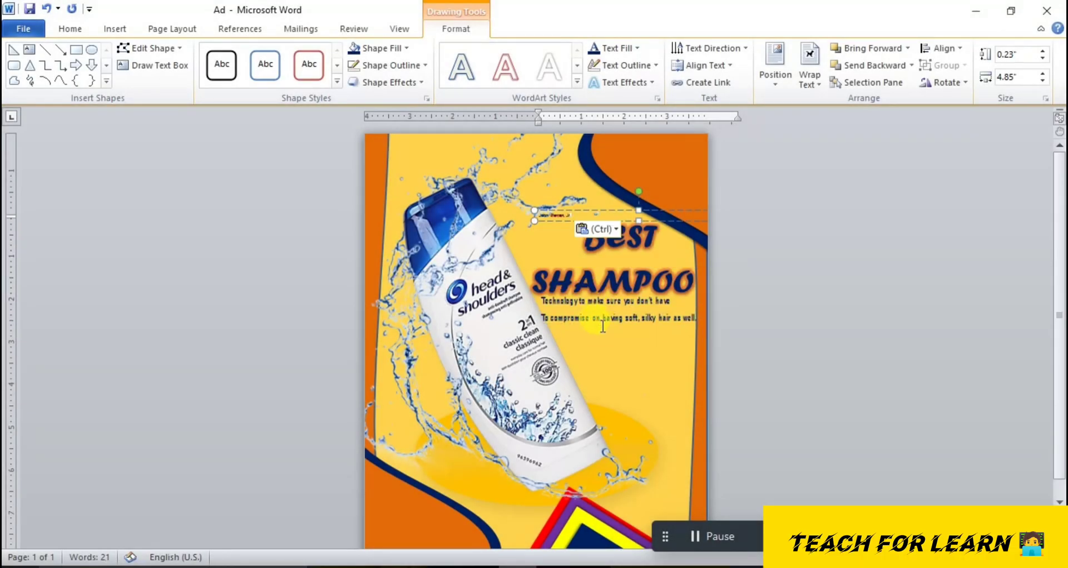
drag(651, 221, 595, 470)
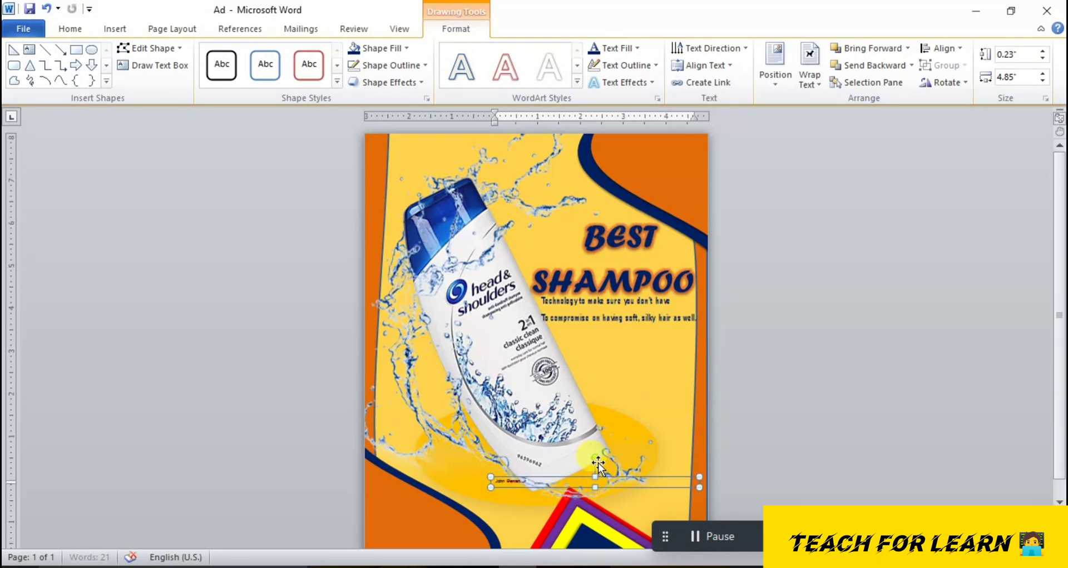
Format the person's name with the No Spacing style, the Arial Black font and yellow text
scroll(596, 469, up, 4)
scroll(598, 460, up, 4)
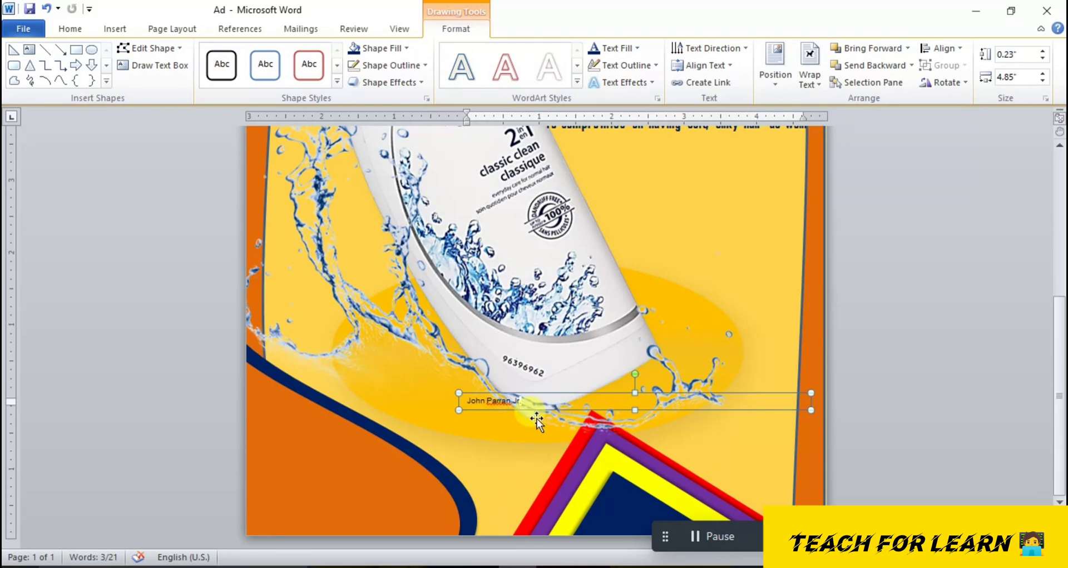
key(ctrl+a)
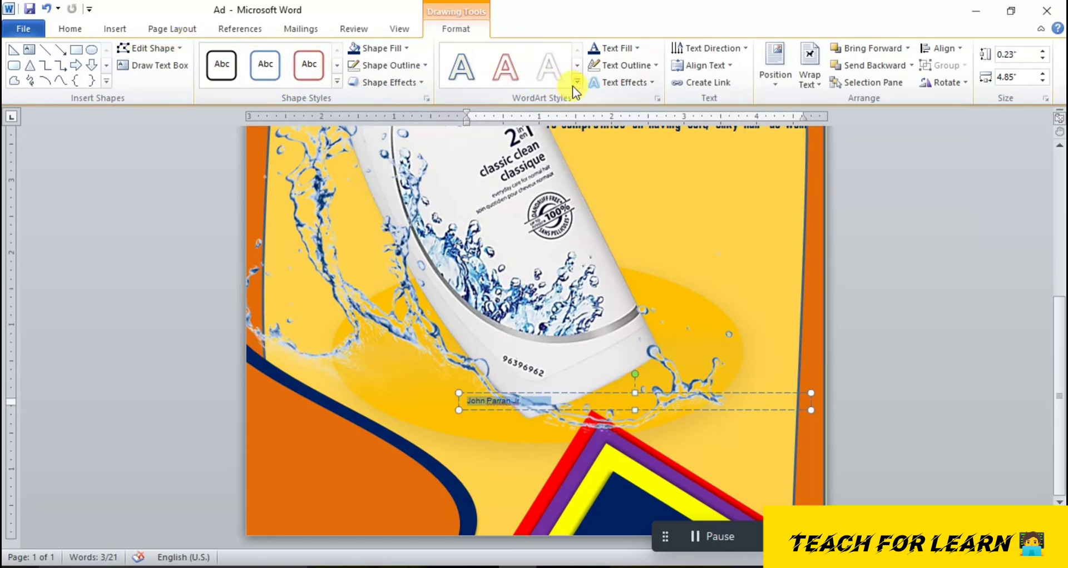
click(632, 52)
click(635, 48)
click(71, 29)
click(630, 59)
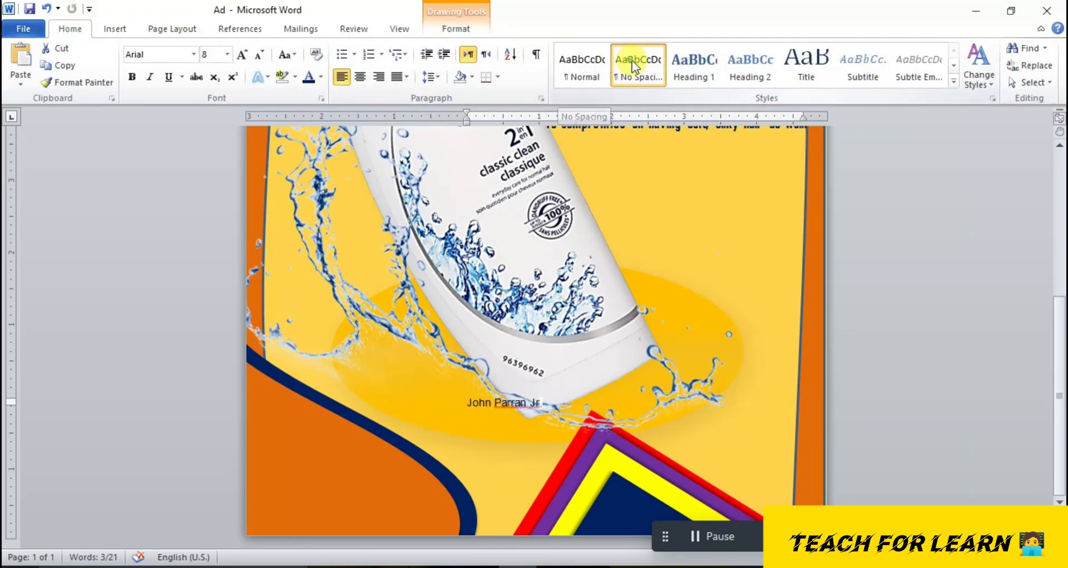
click(193, 54)
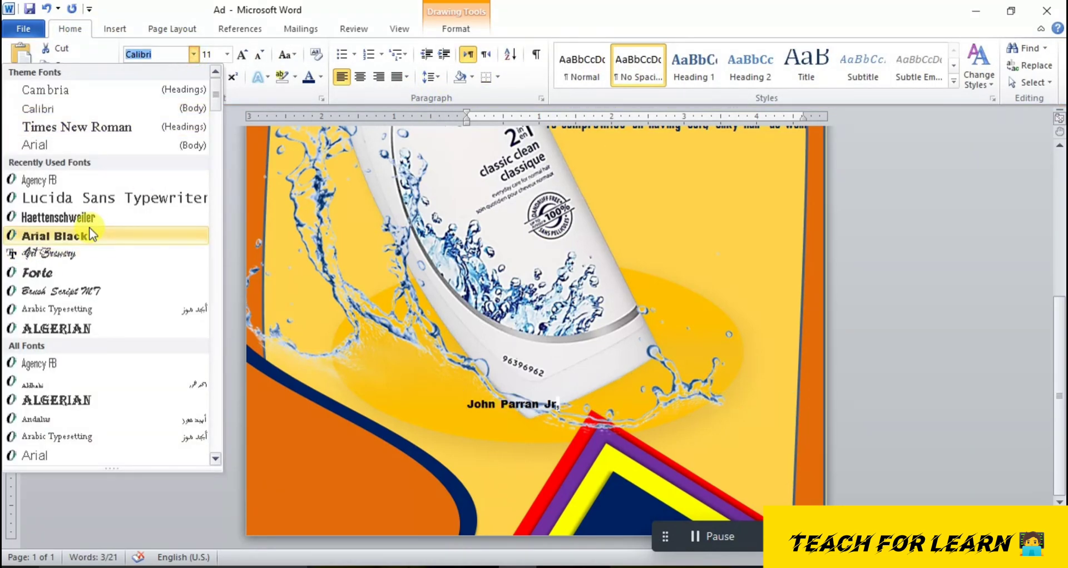
click(86, 235)
click(320, 78)
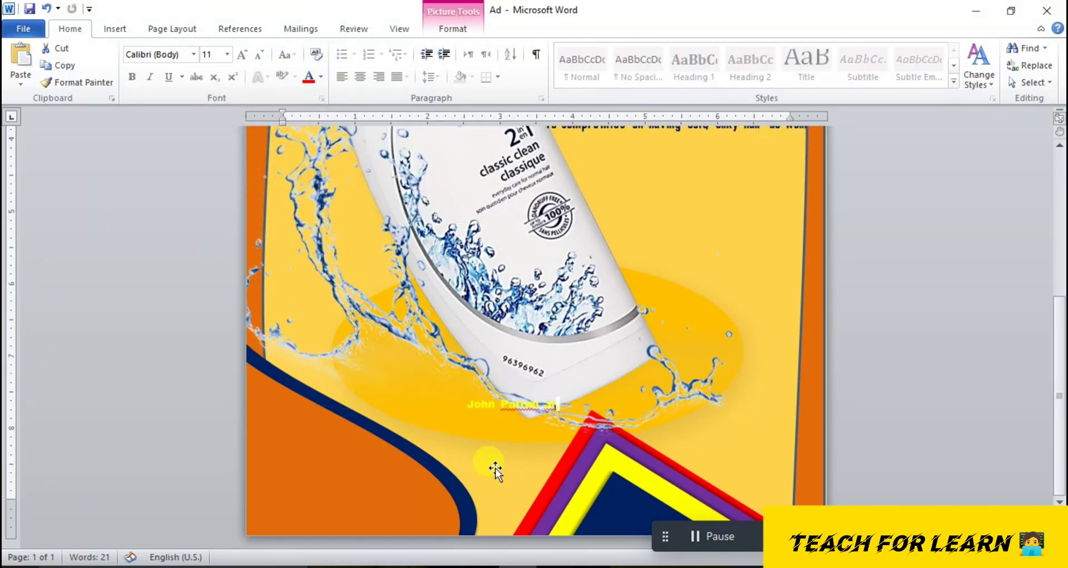
Narrow the name's text box and place it inside the dark blue triangle at the page's lower edge
click(503, 417)
drag(508, 417, 402, 509)
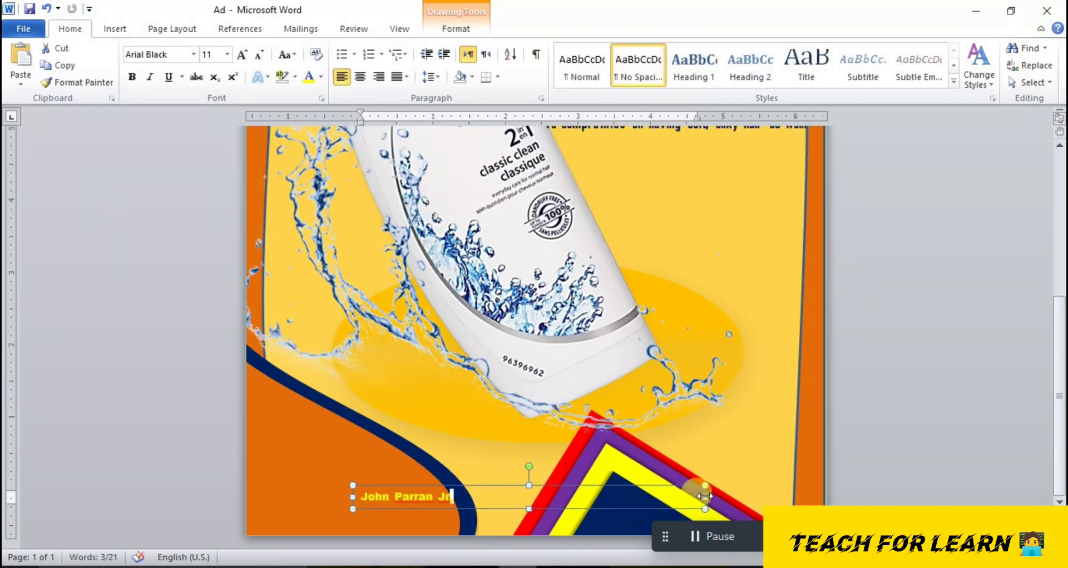
drag(705, 497, 670, 535)
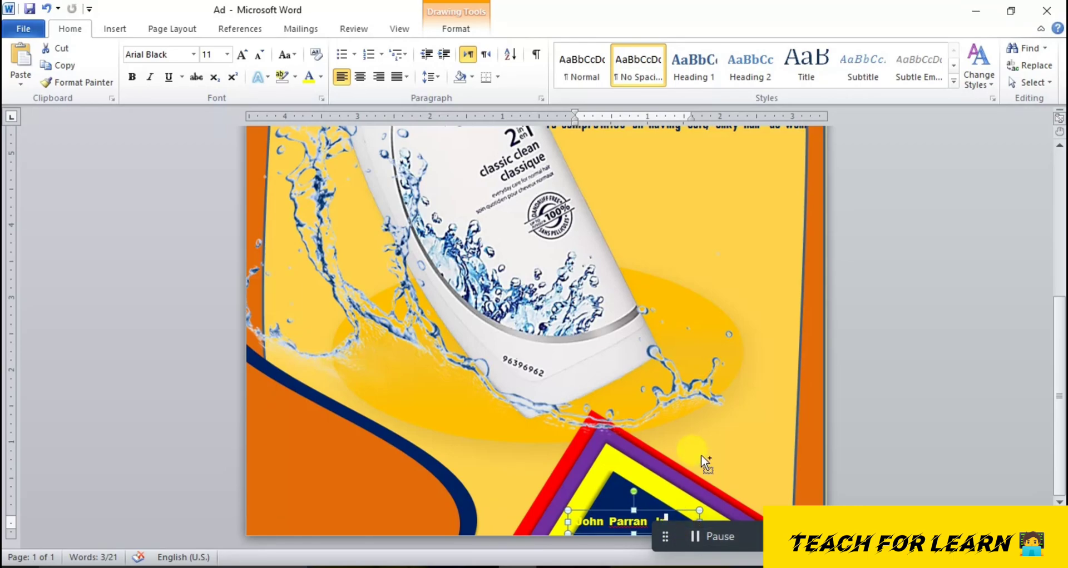
scroll(701, 455, up, 5)
drag(660, 494, 677, 499)
click(674, 512)
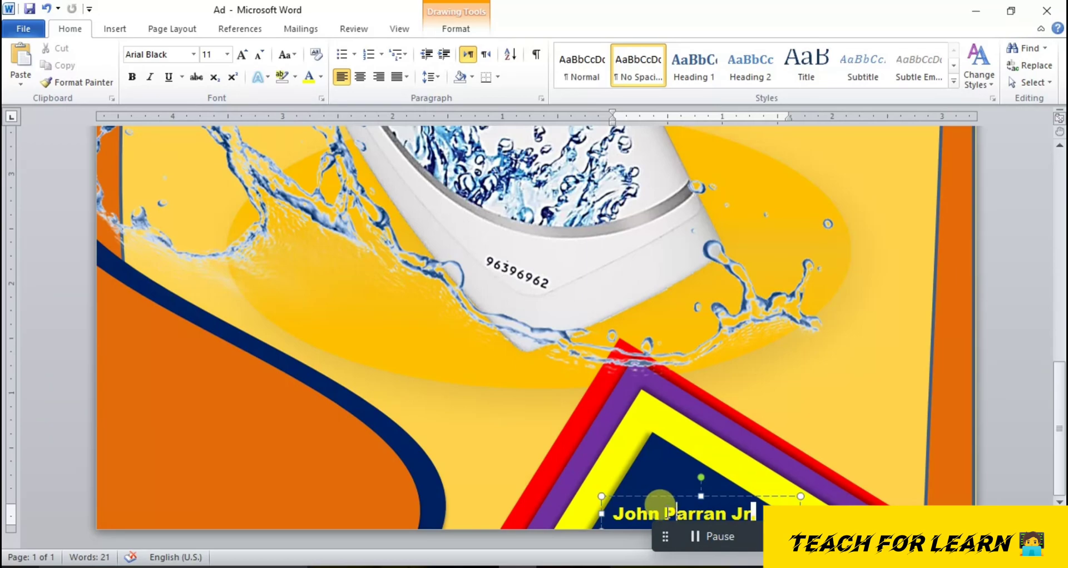
Change the name's font to Forte and shift its box slightly right and up within the dark blue triangle
triple_click(670, 514)
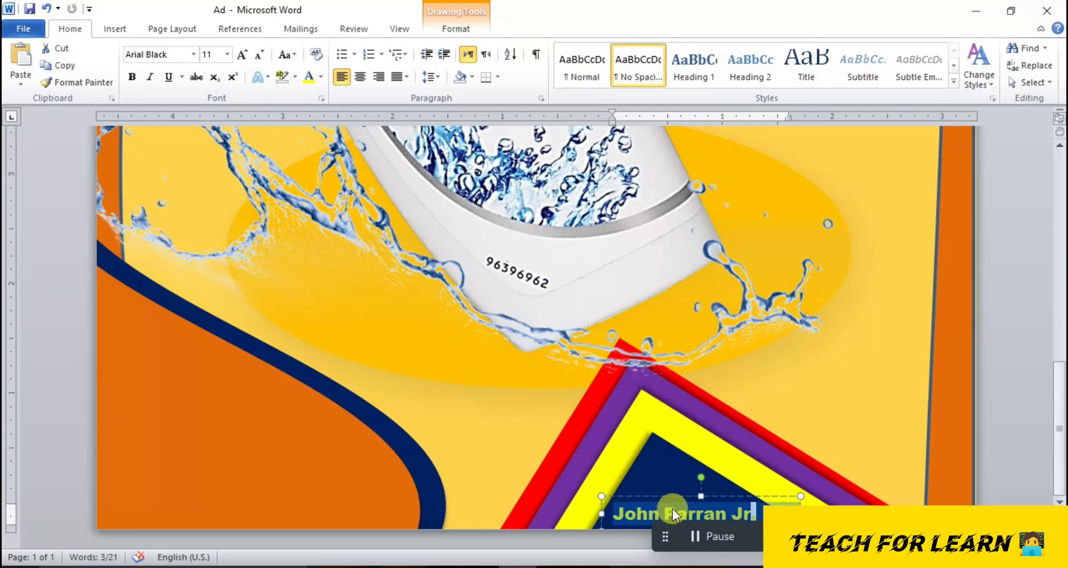
click(193, 54)
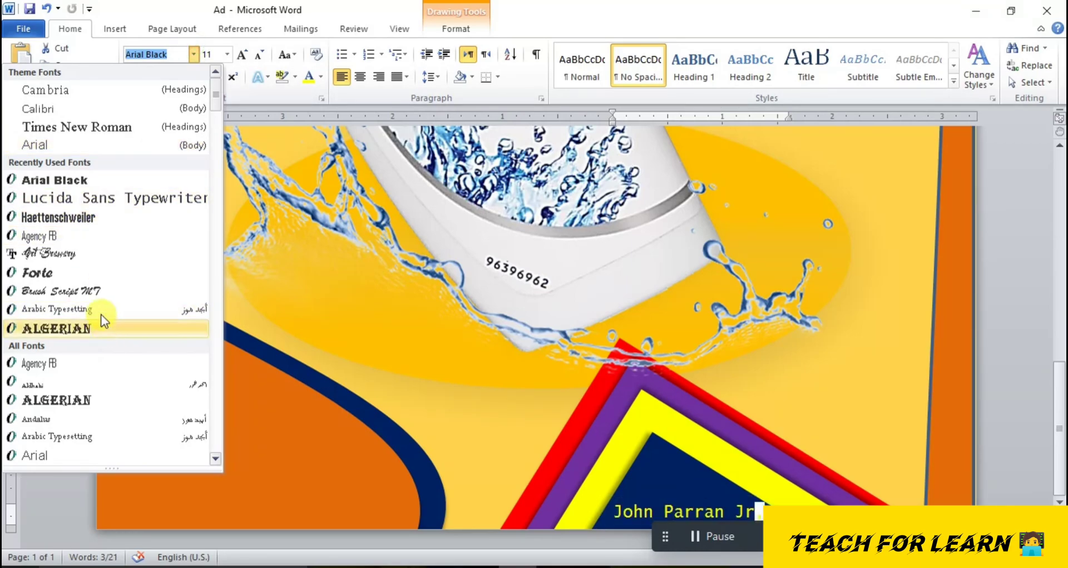
click(66, 273)
mouse_move(654, 502)
mouse_down()
mouse_move(595, 499)
mouse_move(666, 494)
mouse_up()
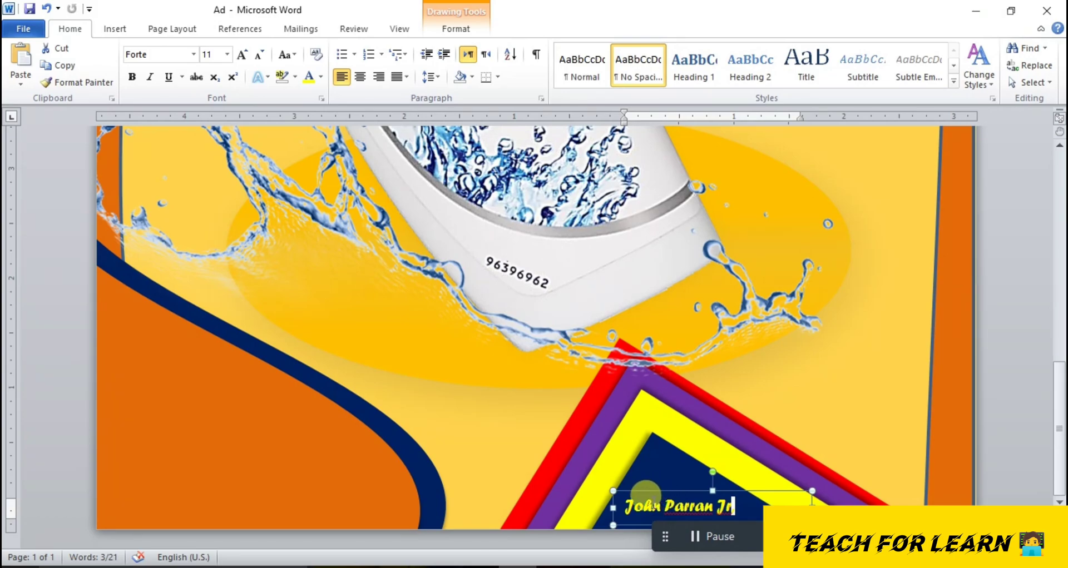
Replace the person's name in the triangle with the pasted text "Procter & Gamble."
drag(768, 509, 533, 522)
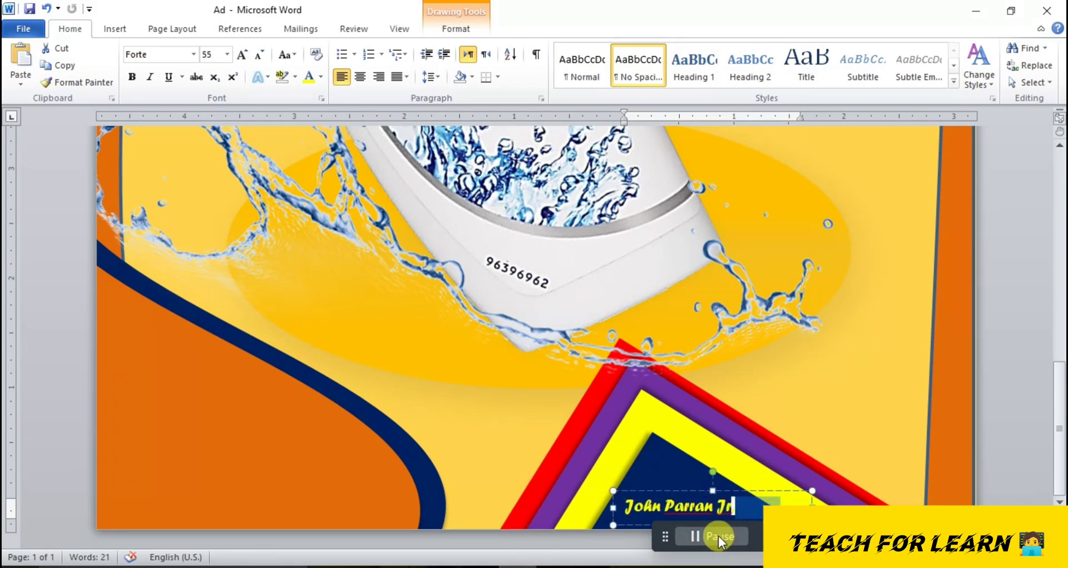
triple_click(753, 510)
key(ctrl+v)
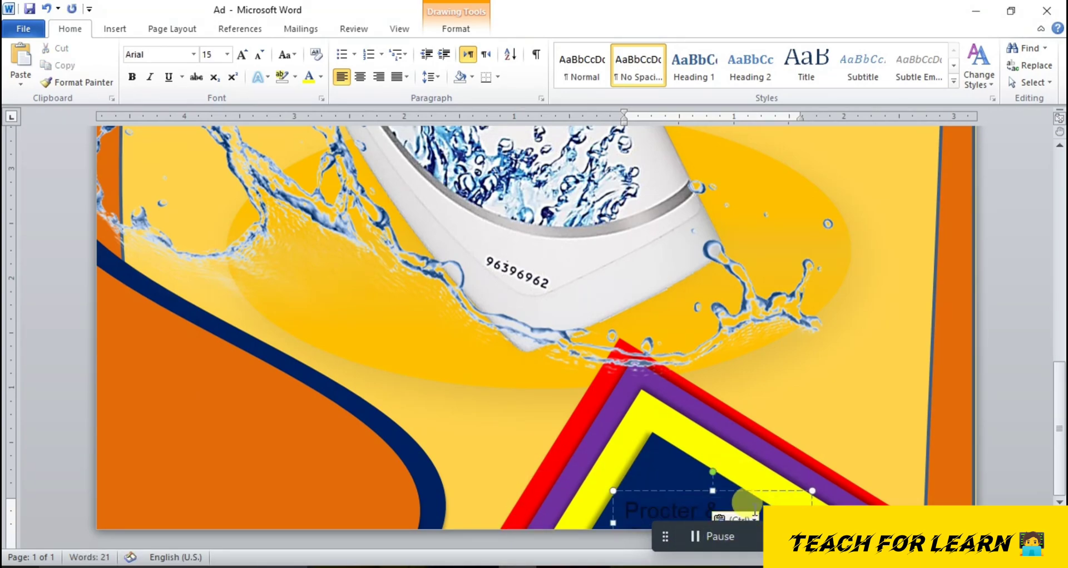
Apply the No Spacing style and yellow font color to the Procter & Gamble text
triple_click(753, 509)
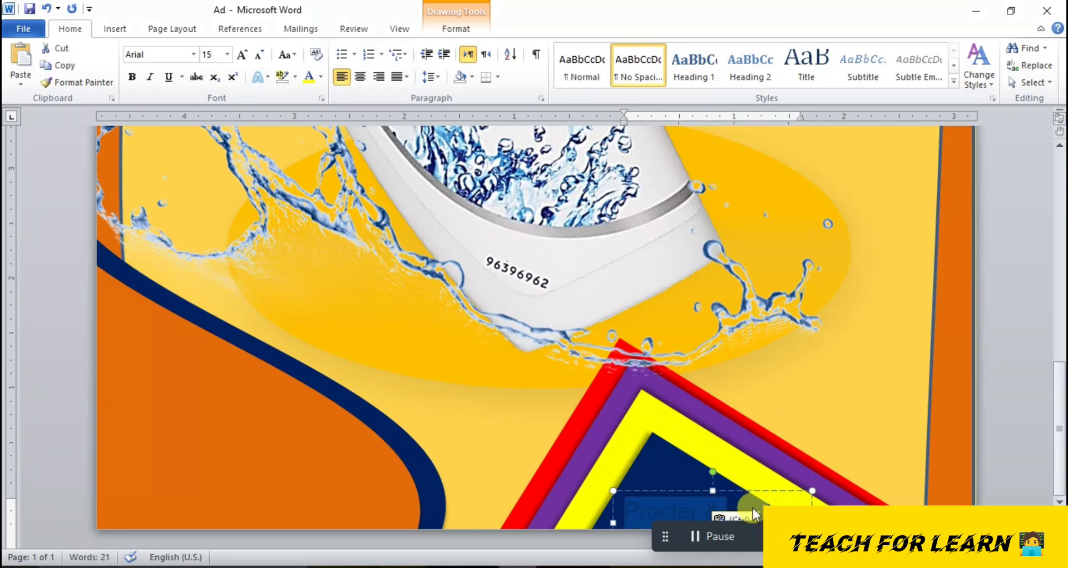
click(617, 64)
click(309, 78)
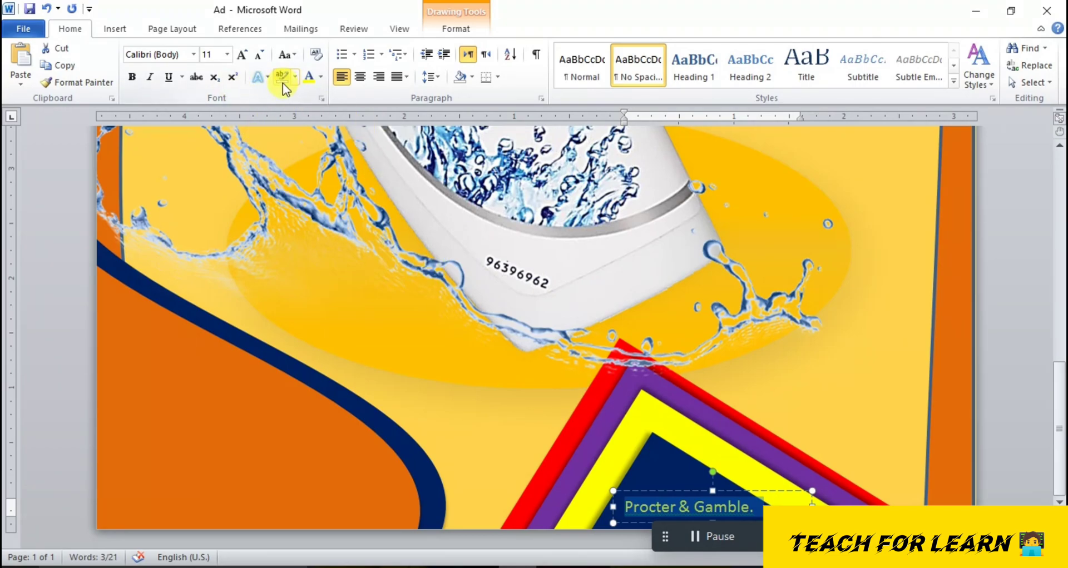
Set the Procter & Gamble text in the Forte font and save the document
click(195, 54)
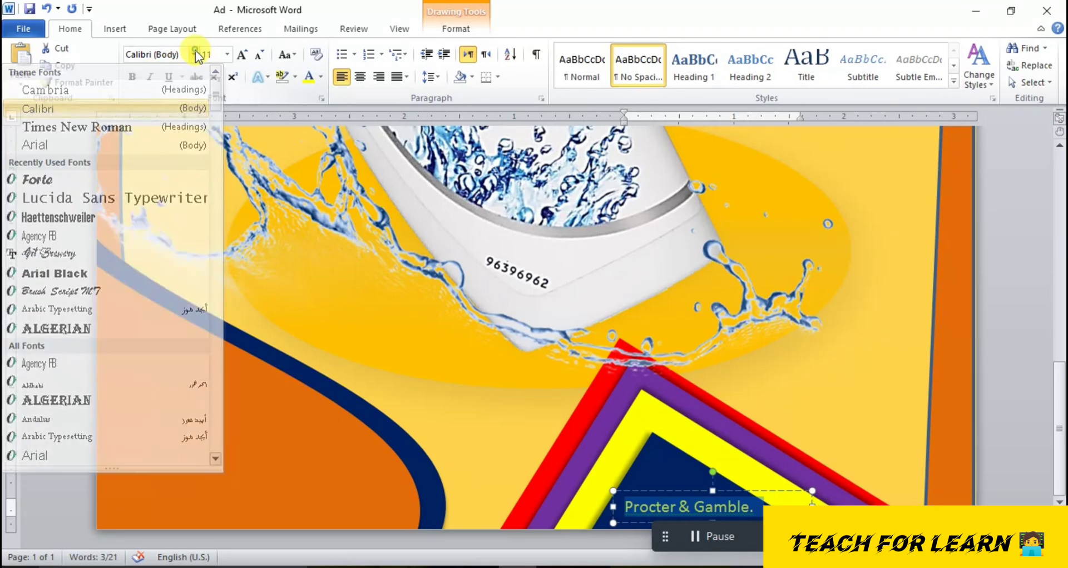
click(192, 55)
click(192, 54)
click(192, 55)
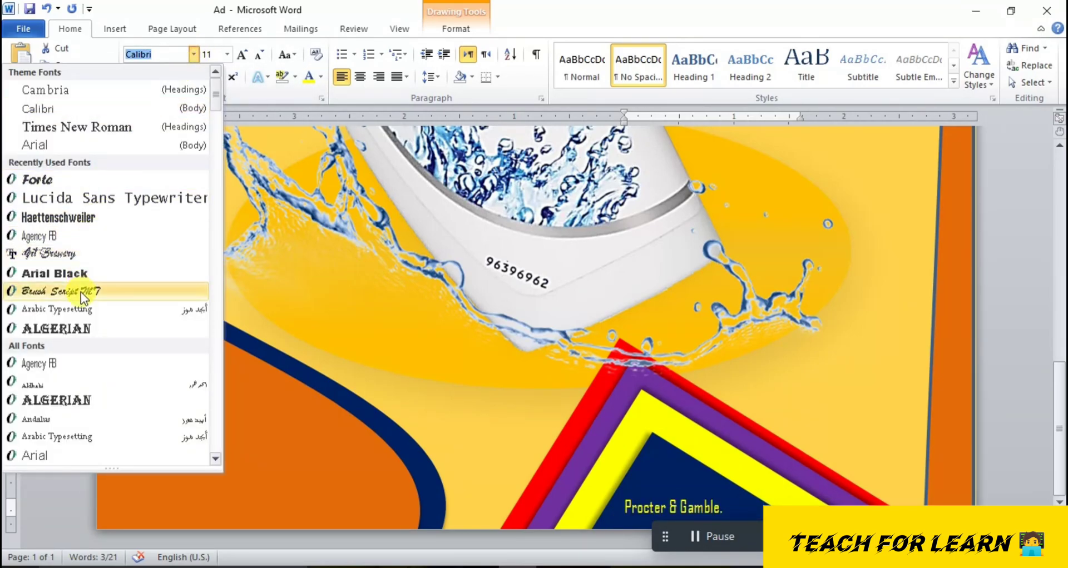
click(62, 179)
drag(644, 489, 643, 487)
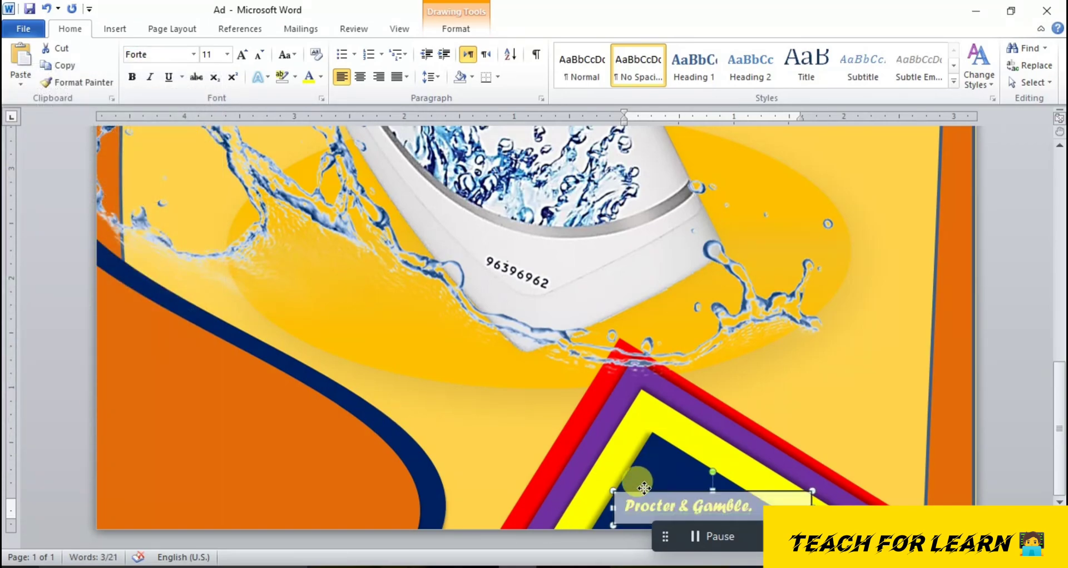
click(409, 429)
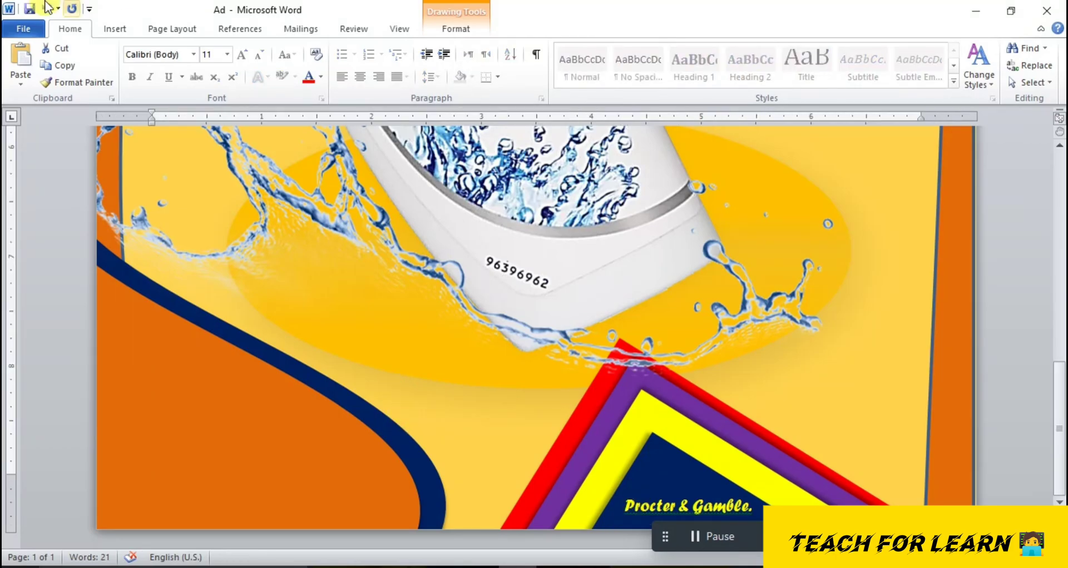
click(29, 8)
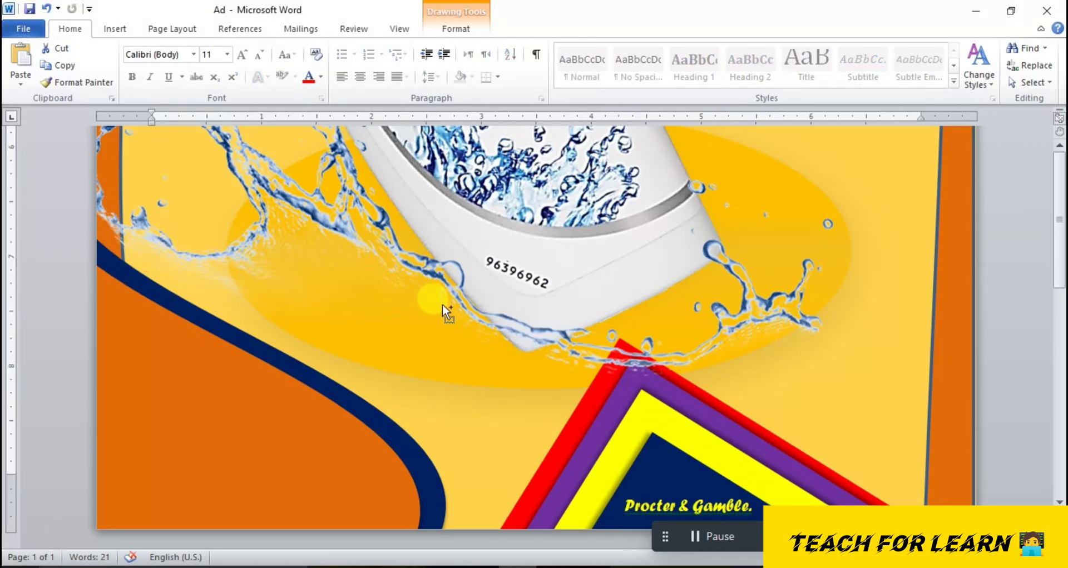
Insert a WordArt text box on the poster
scroll(442, 305, down, 4)
scroll(444, 299, down, 6)
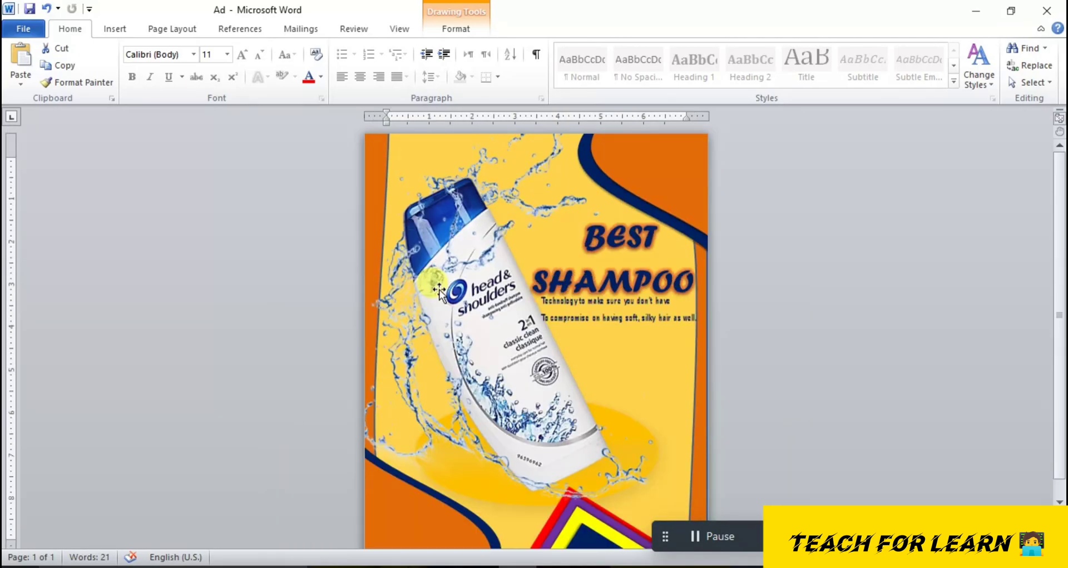
click(647, 325)
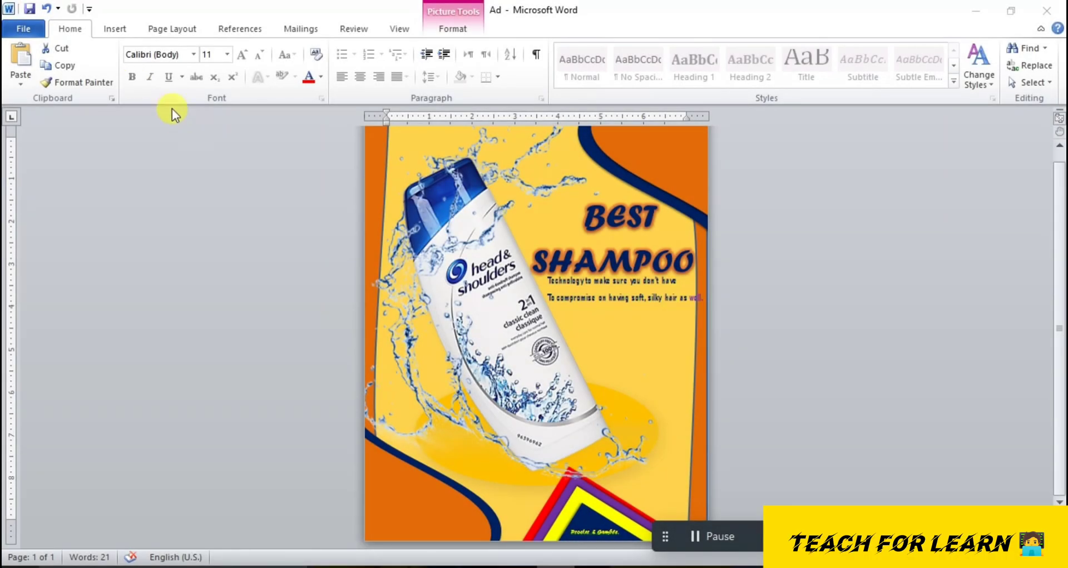
click(114, 28)
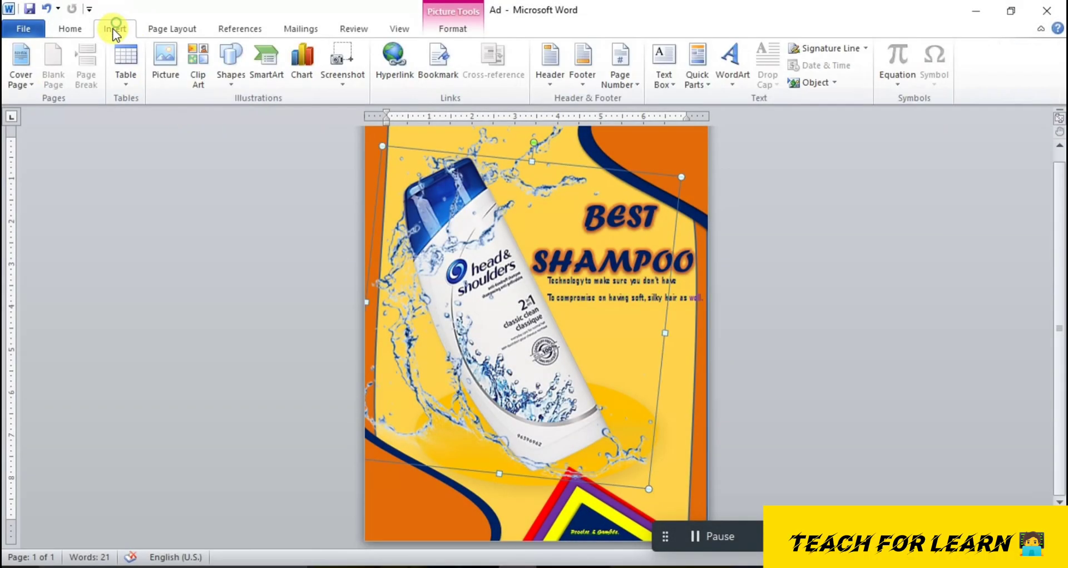
click(732, 64)
click(168, 78)
click(70, 29)
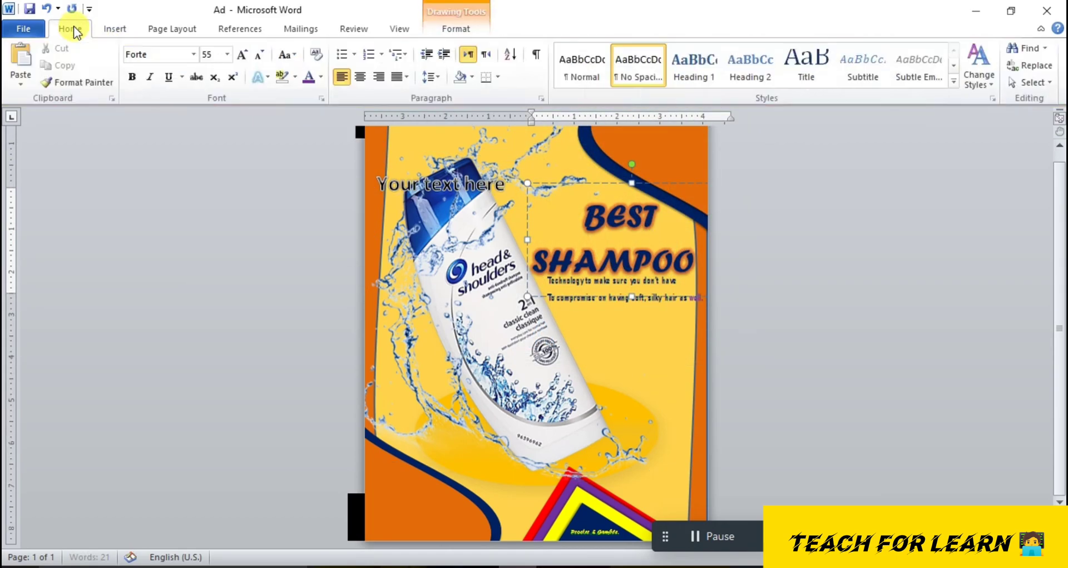
click(639, 70)
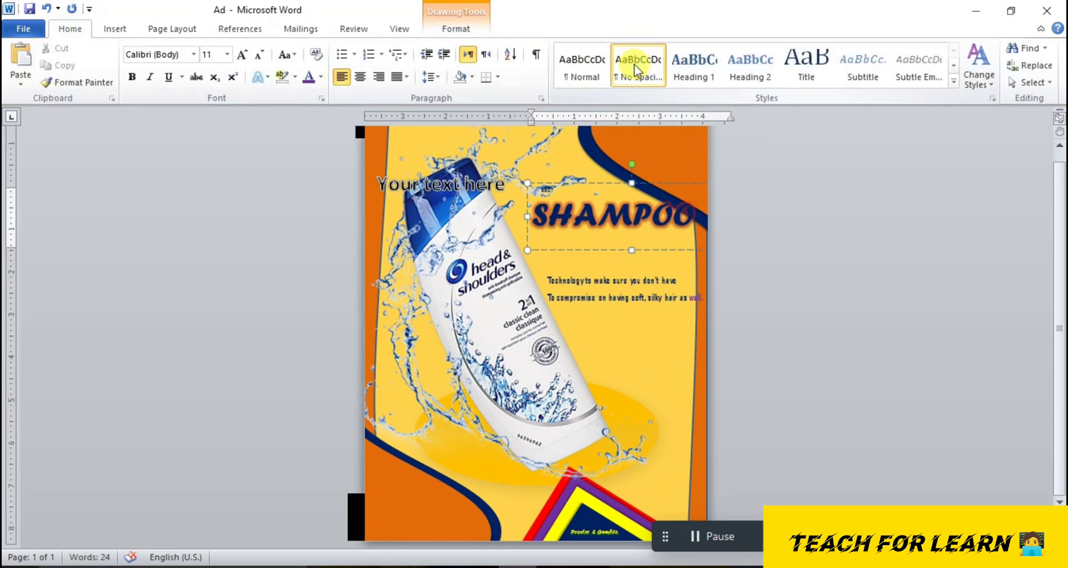
key(ctrl+z)
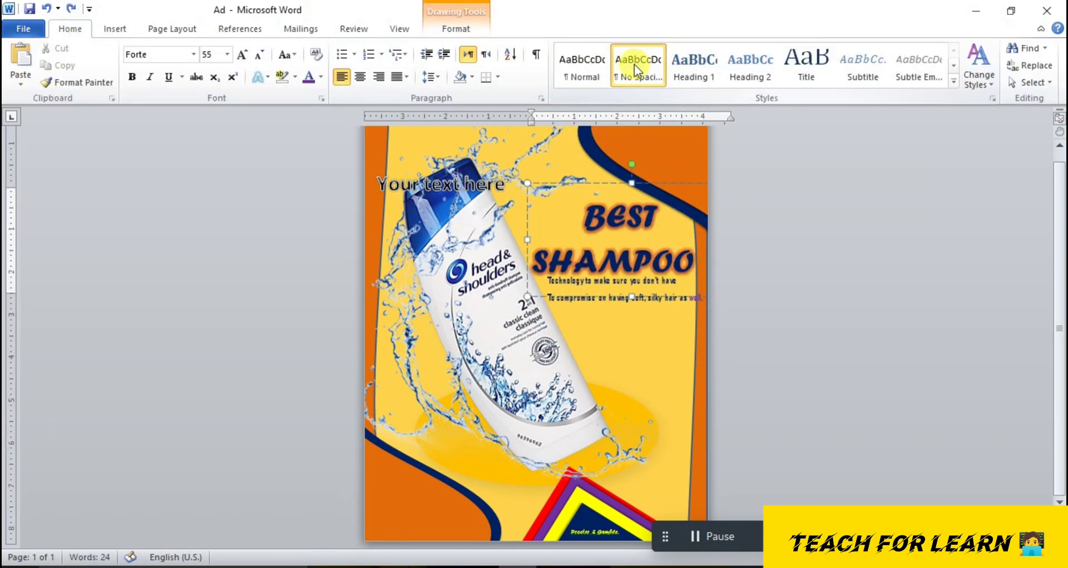
Replace the new WordArt's placeholder with "world's number" and apply the No Spacing style
click(425, 181)
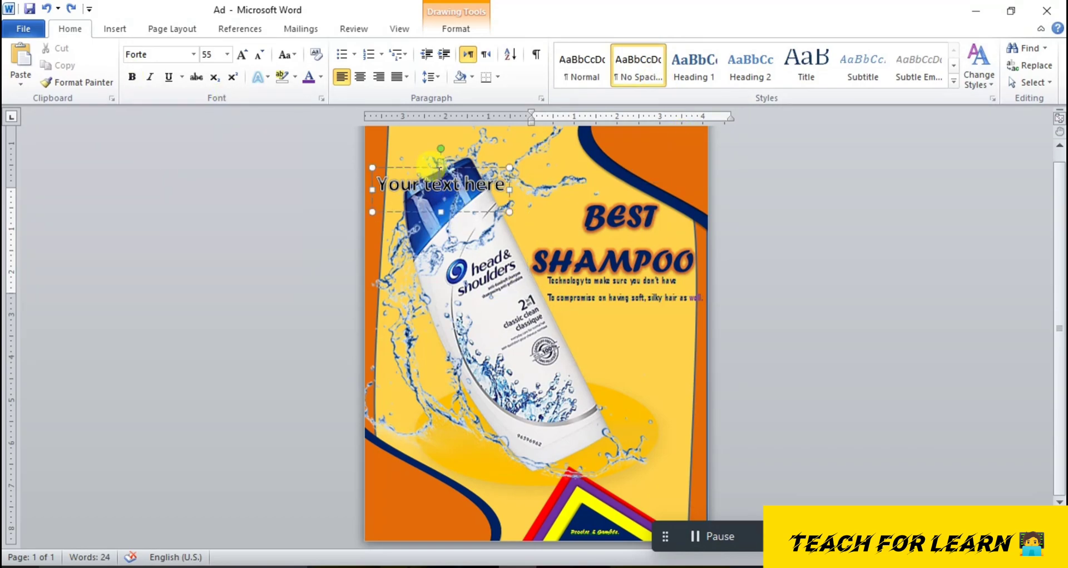
click(113, 29)
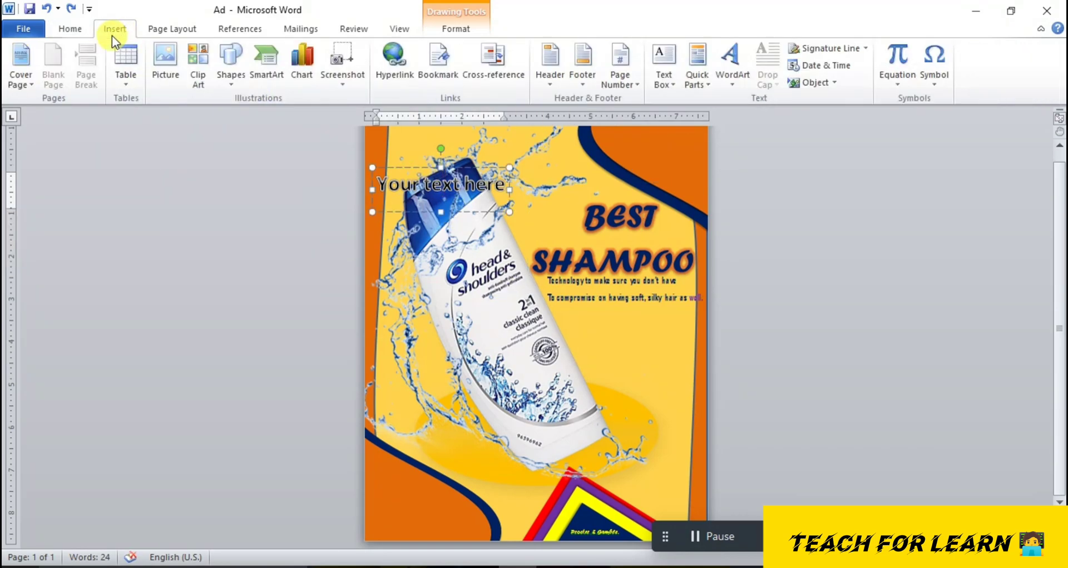
click(70, 29)
click(639, 71)
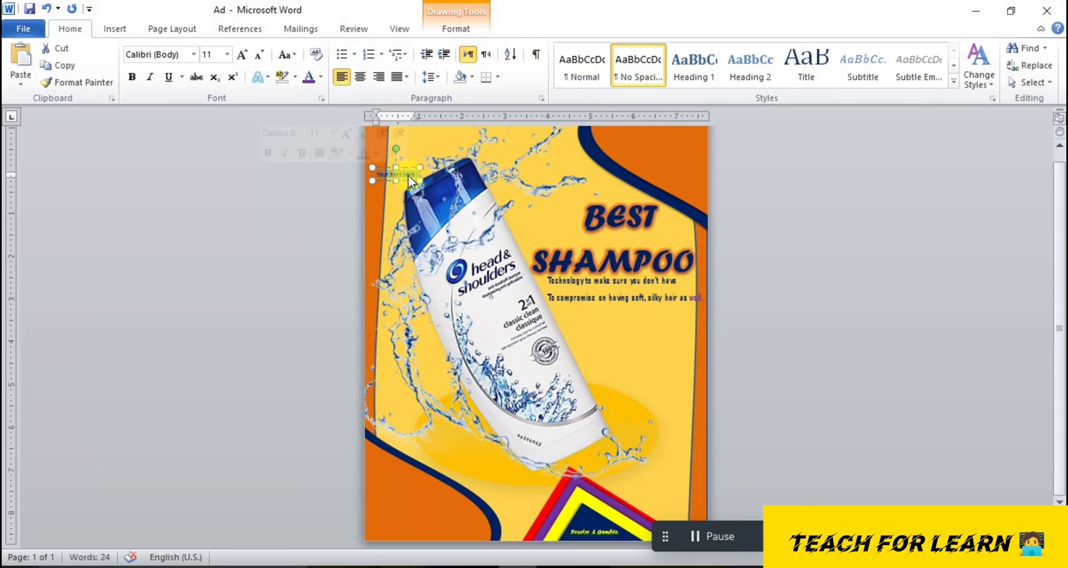
text(world's number)
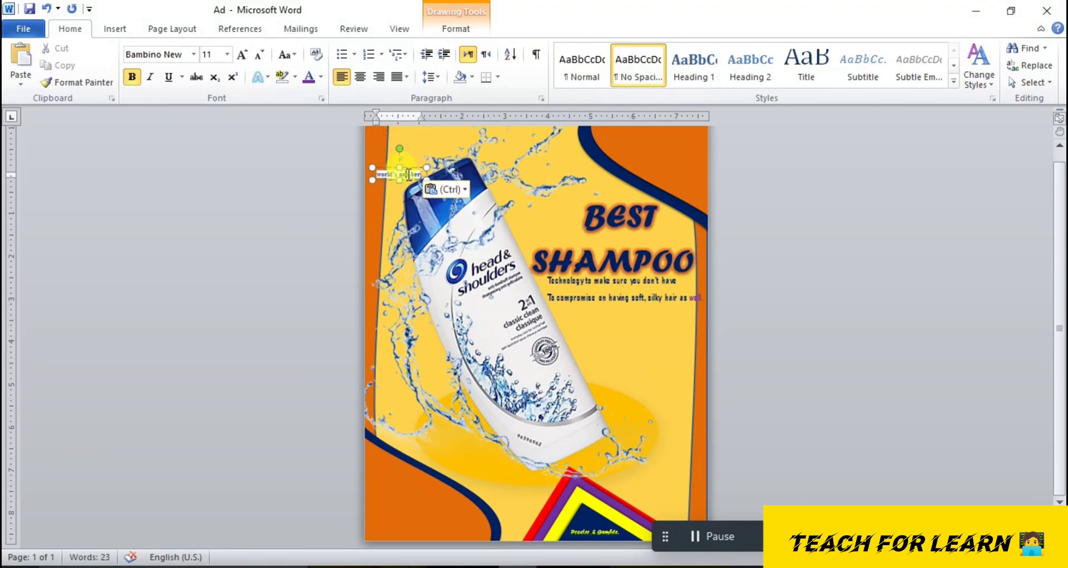
click(652, 69)
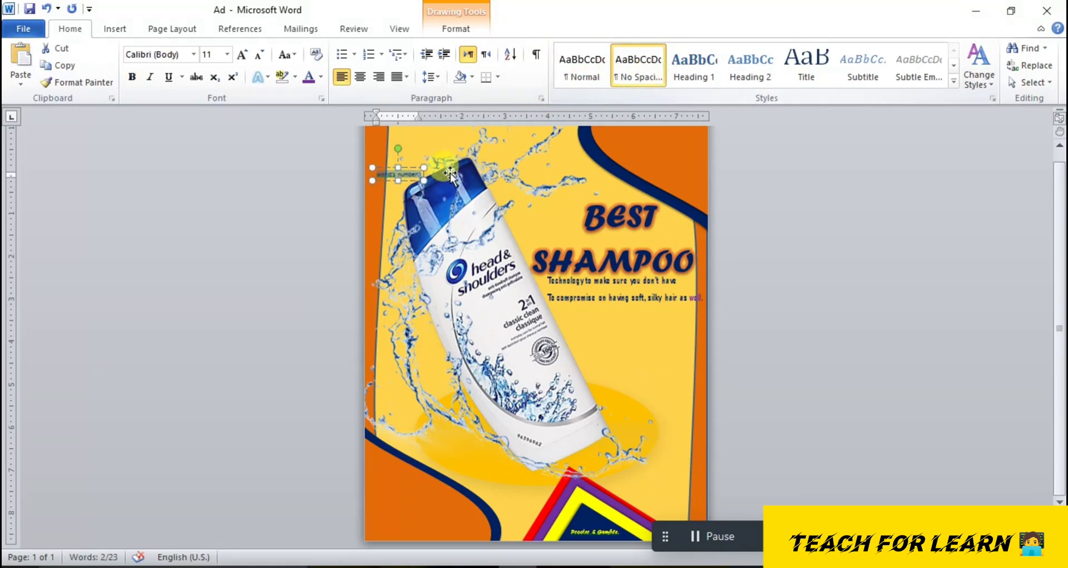
Enlarge the "world's number" text box and set its font size to 18
drag(424, 180, 453, 197)
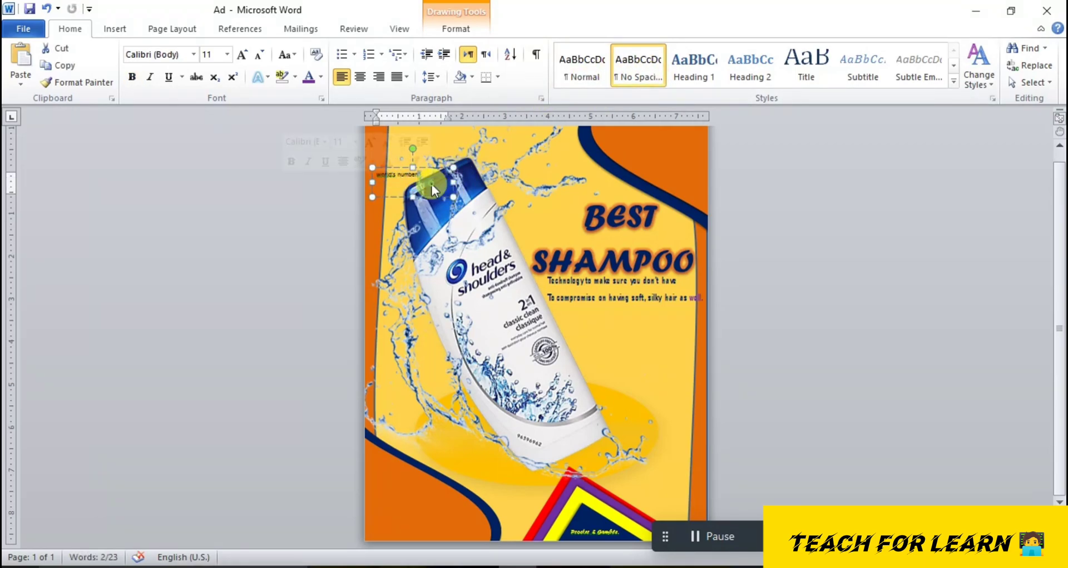
key(ctrl+a)
click(248, 59)
click(248, 59)
click(248, 59)
click(248, 59)
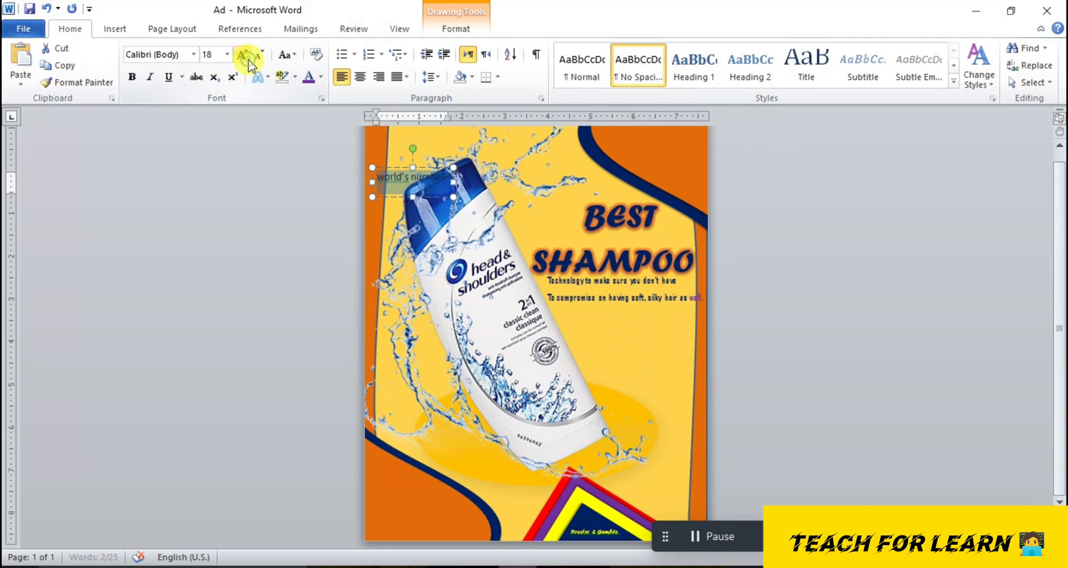
Move the text box onto the orange upper-right corner wave and capitalize its text as "World's Number"
drag(434, 172, 704, 170)
scroll(704, 164, up, 10)
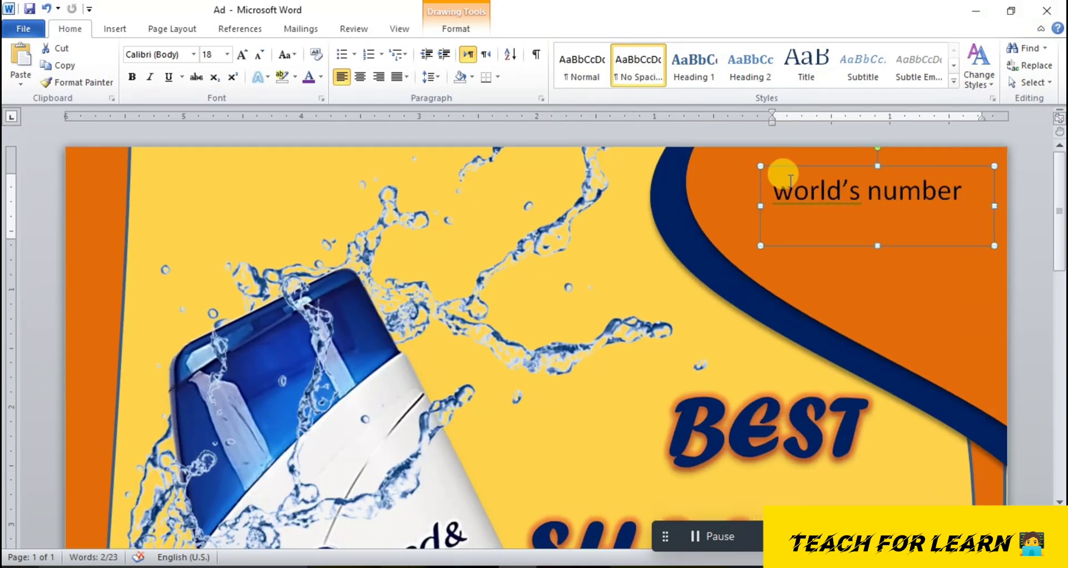
click(791, 199)
right_click(791, 199)
click(702, 255)
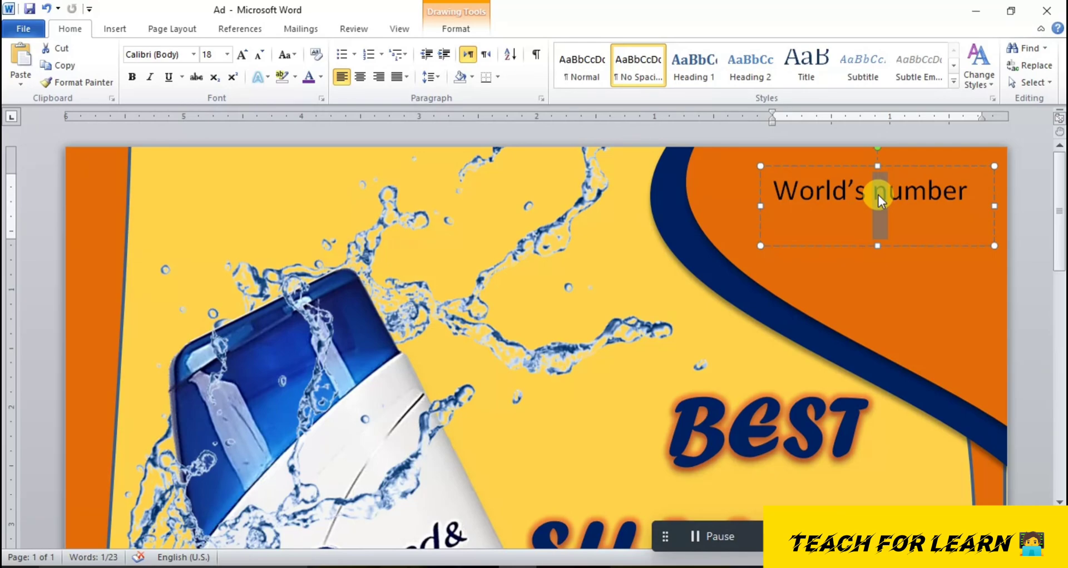
text(N)
Duplicate the World's Number text box, change the copy's text to 1 and place it just beneath the original
drag(879, 246, 876, 214)
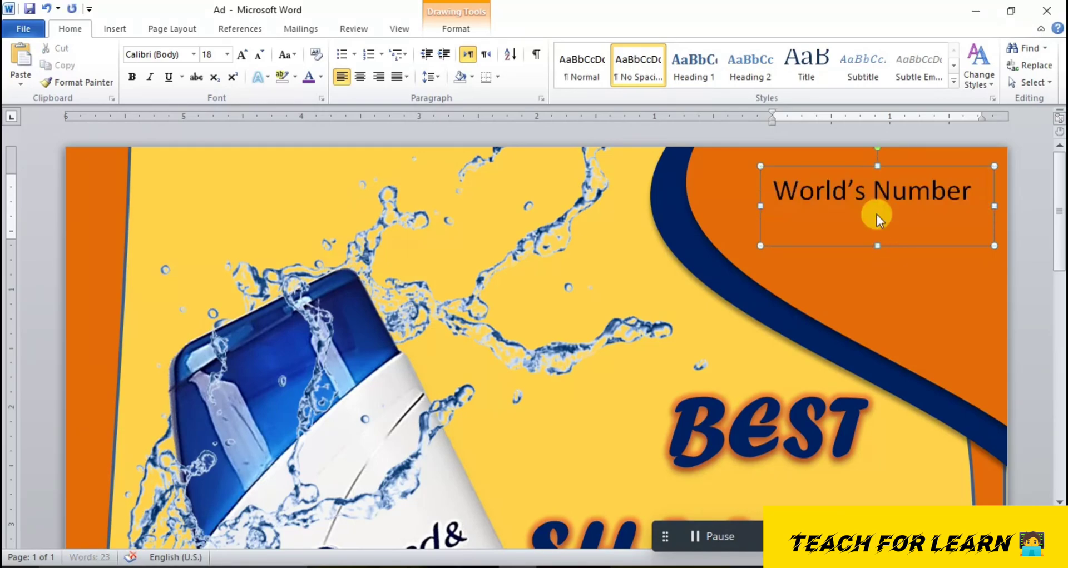
key(ctrl+c)
key(ctrl+v)
triple_click(896, 221)
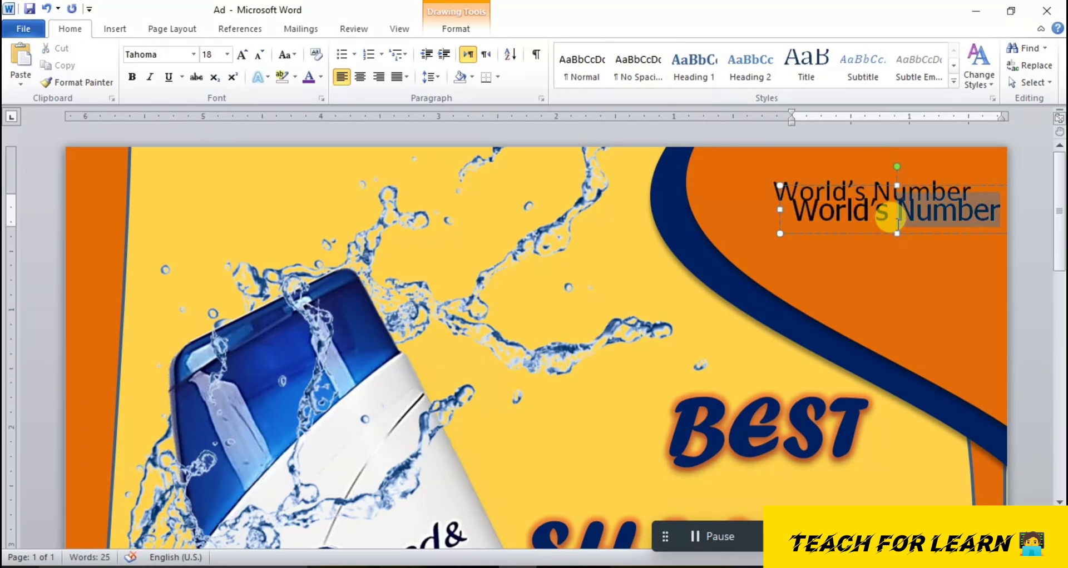
text(1)
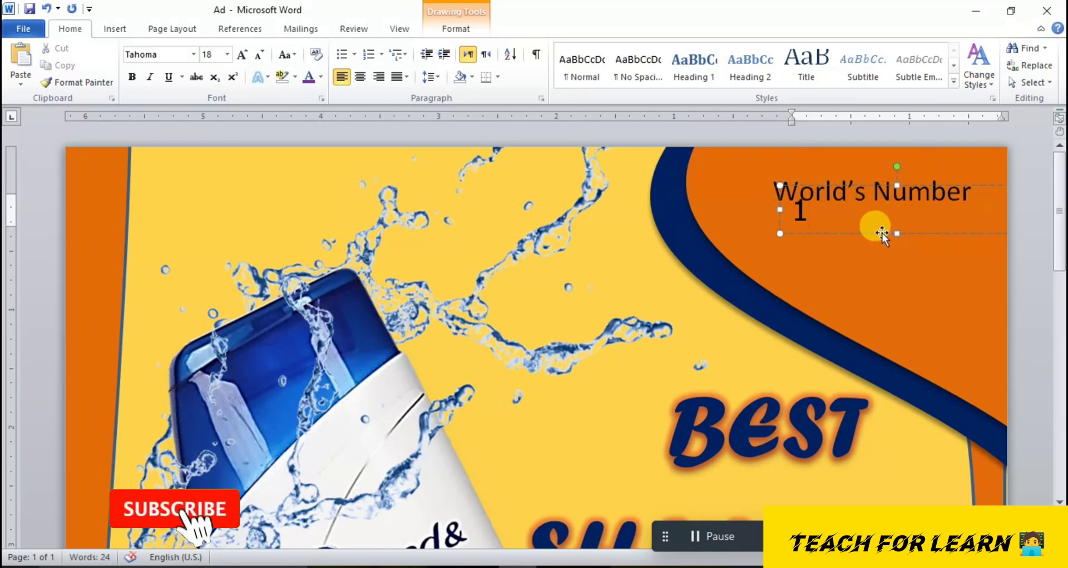
drag(882, 234, 848, 262)
Make the box of the 1 narrower and taller, and set its font size to 80
drag(979, 261, 882, 321)
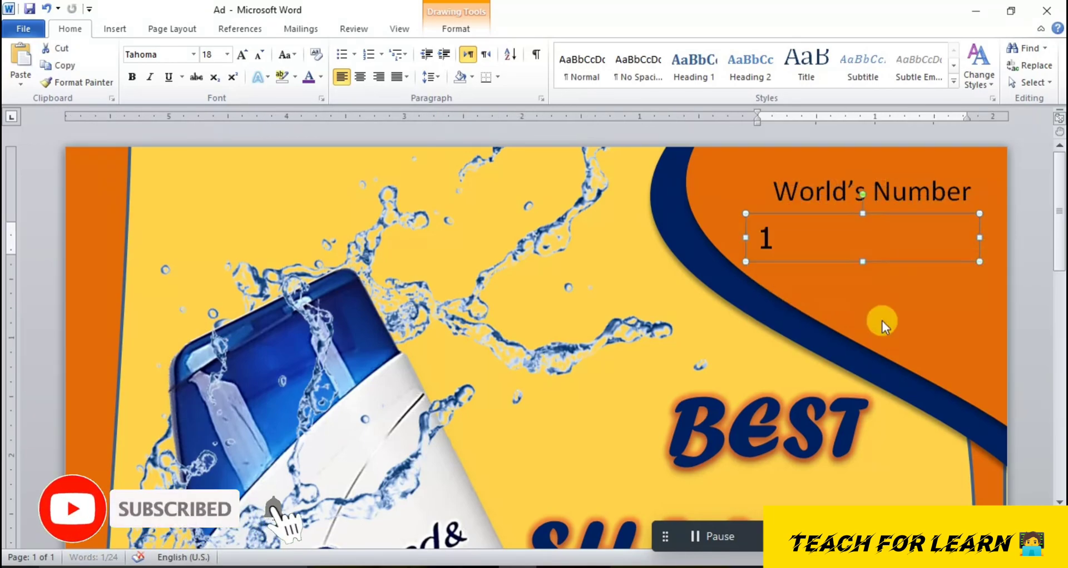
double_click(786, 239)
click(242, 54)
click(242, 54)
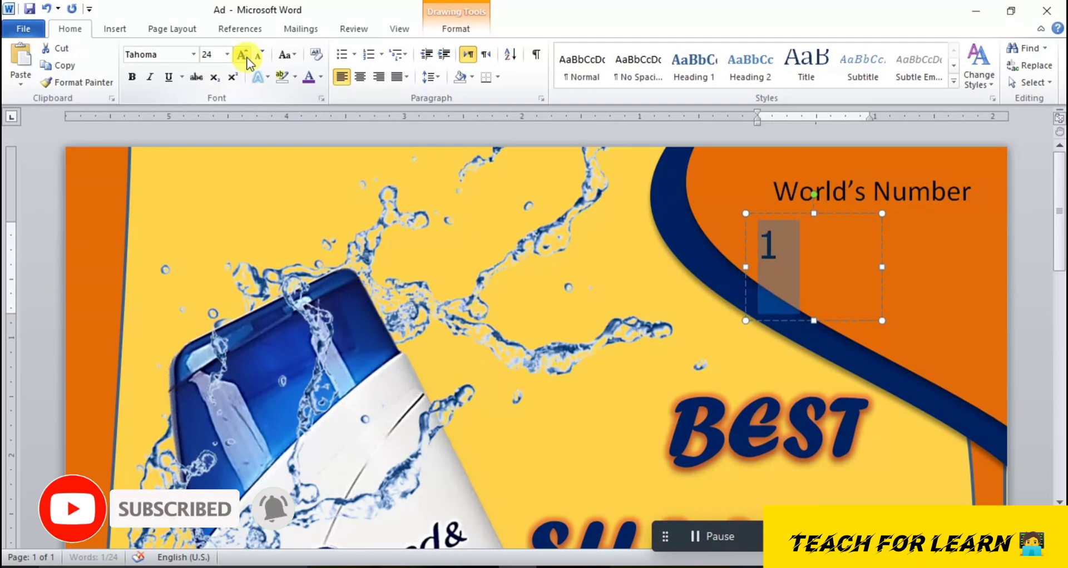
click(242, 54)
click(242, 54)
click(242, 54)
click(242, 54)
click(242, 54)
click(242, 54)
Position the 1 beneath World's Number, heighten its box to fit the whole digit, and center-align the text
drag(824, 211, 887, 199)
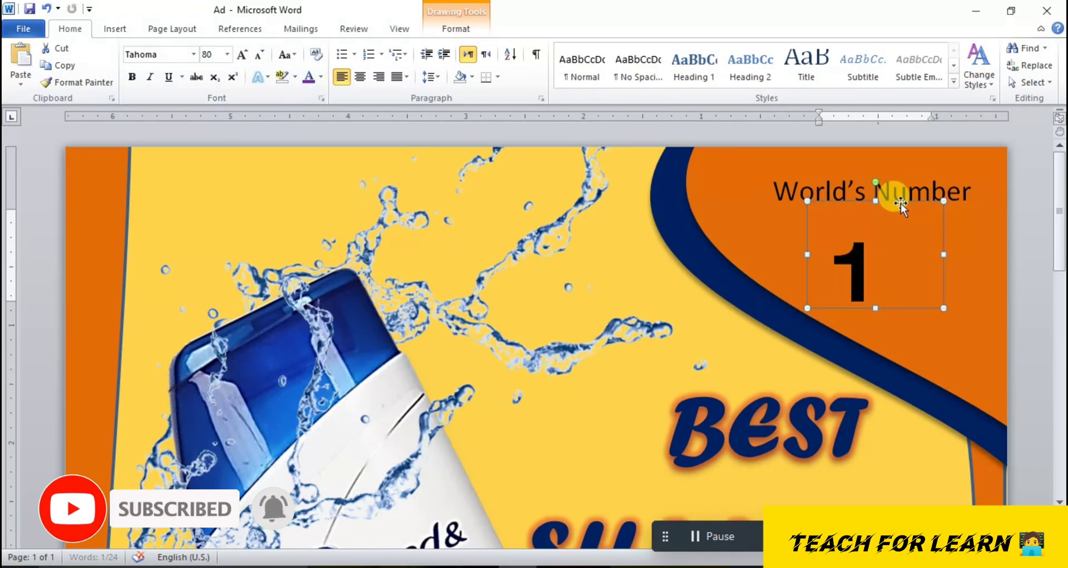
drag(875, 308, 875, 353)
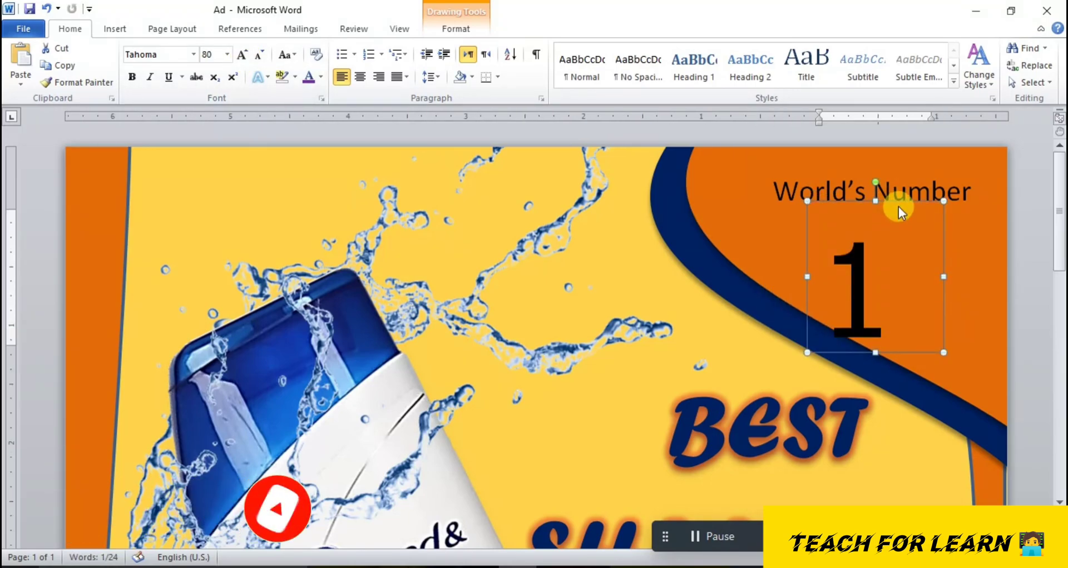
drag(875, 198, 881, 177)
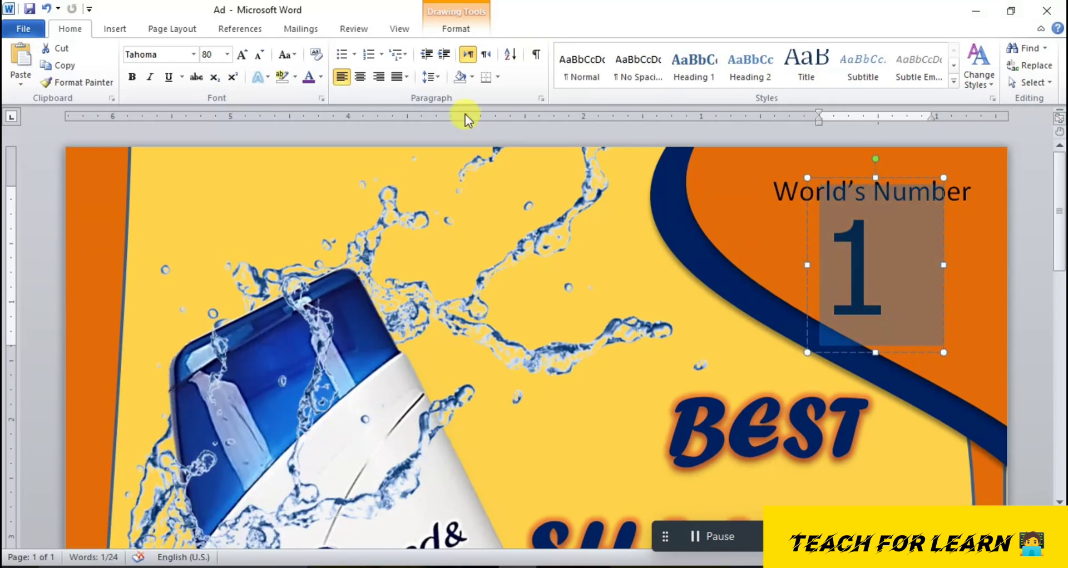
click(429, 78)
click(381, 93)
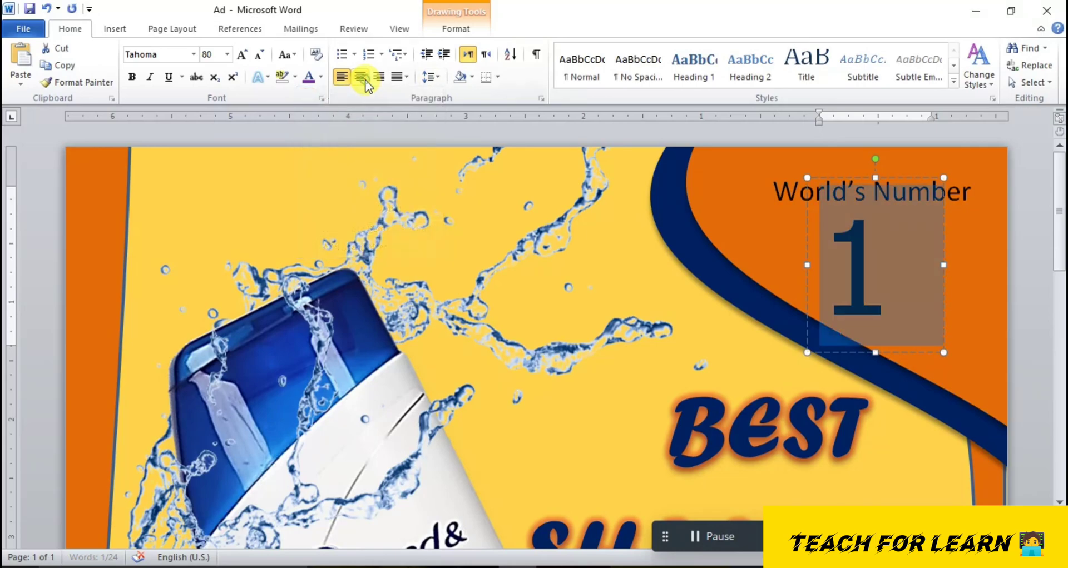
click(361, 77)
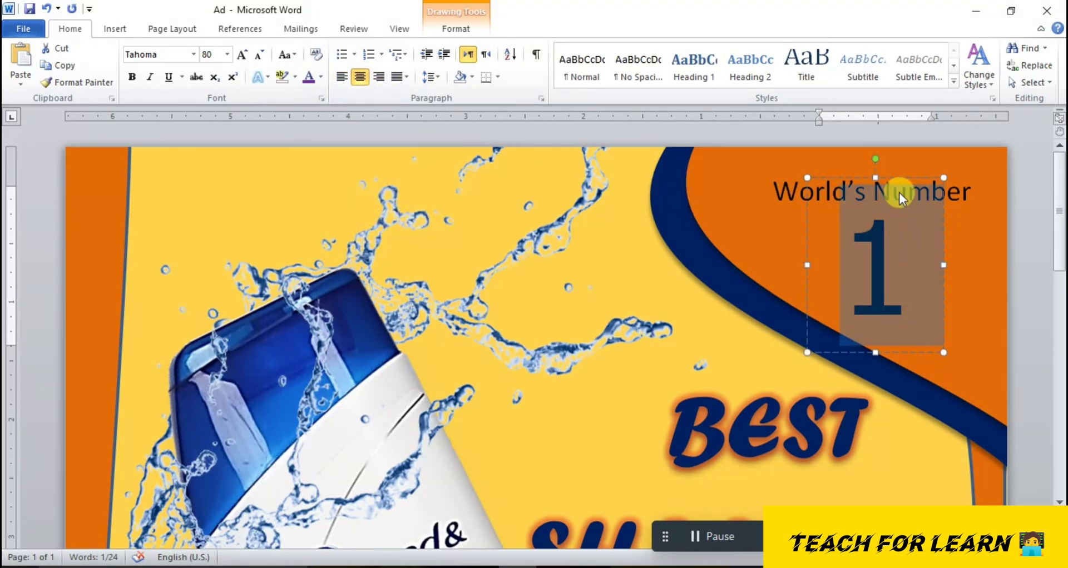
Shift the World's Number text slightly up and left, and format it in yellow Forte
click(787, 188)
drag(824, 166, 818, 157)
triple_click(819, 179)
click(193, 54)
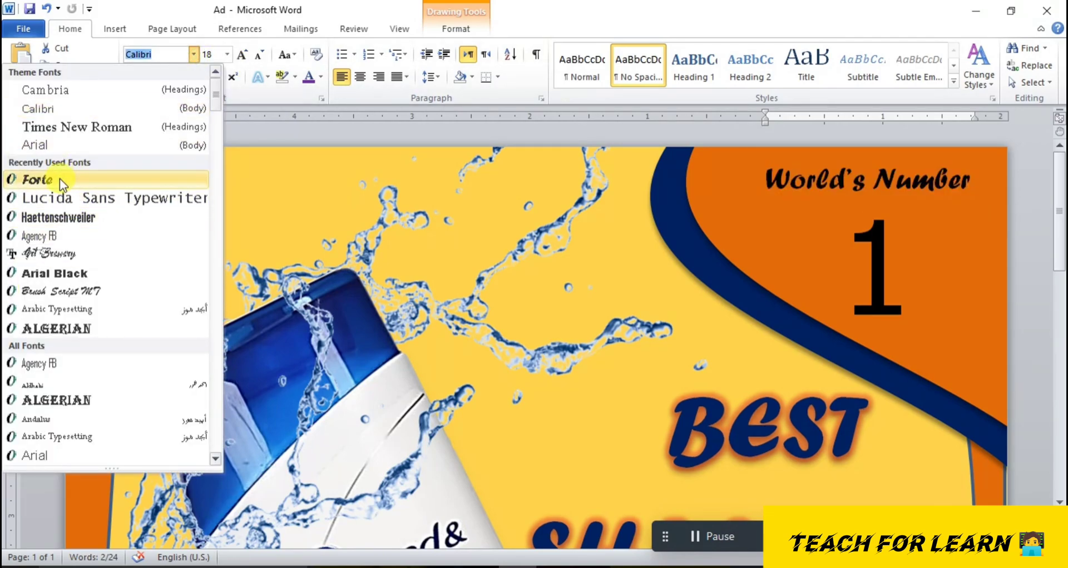
click(59, 178)
click(319, 81)
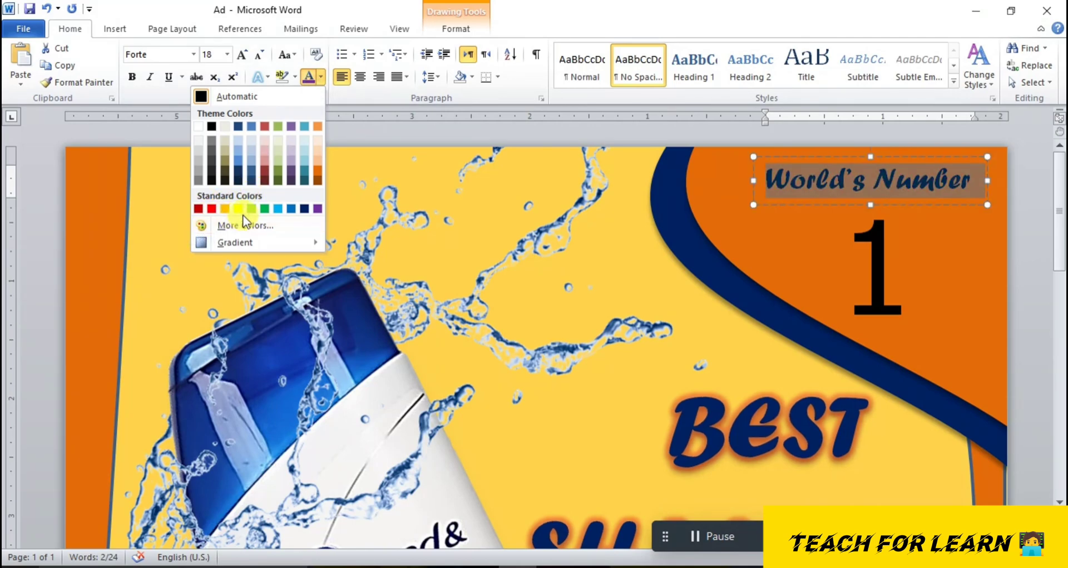
click(238, 210)
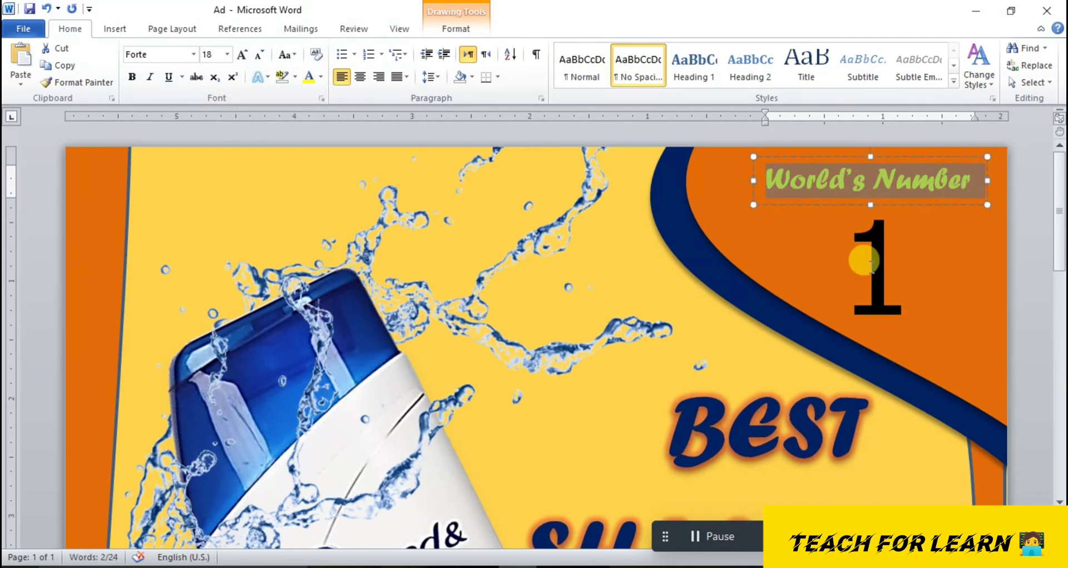
Color the 1 yellow and move it to the right, beneath the end of World's Number
click(867, 258)
click(961, 298)
click(886, 281)
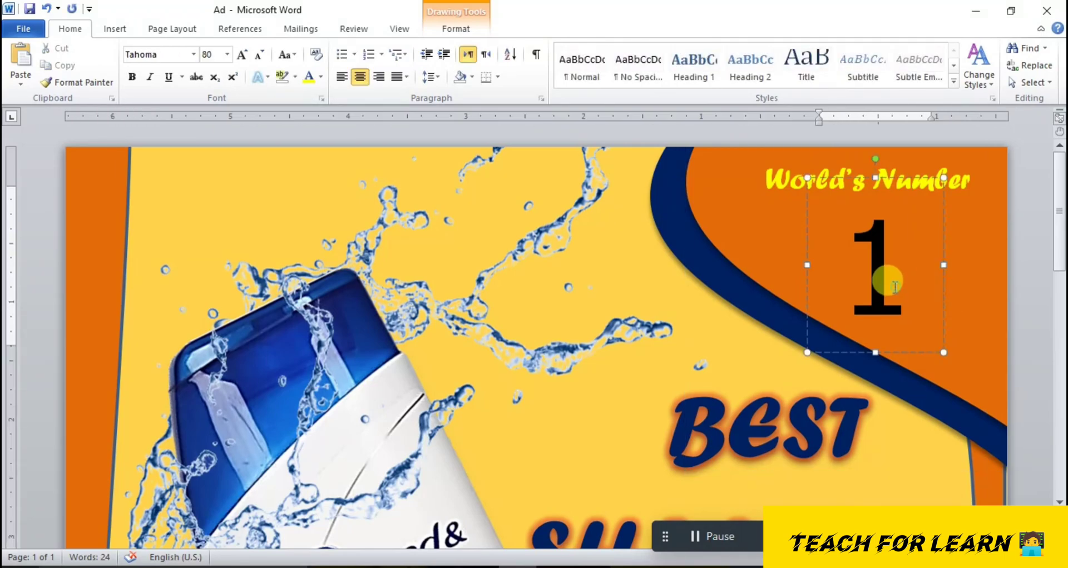
click(319, 84)
click(310, 81)
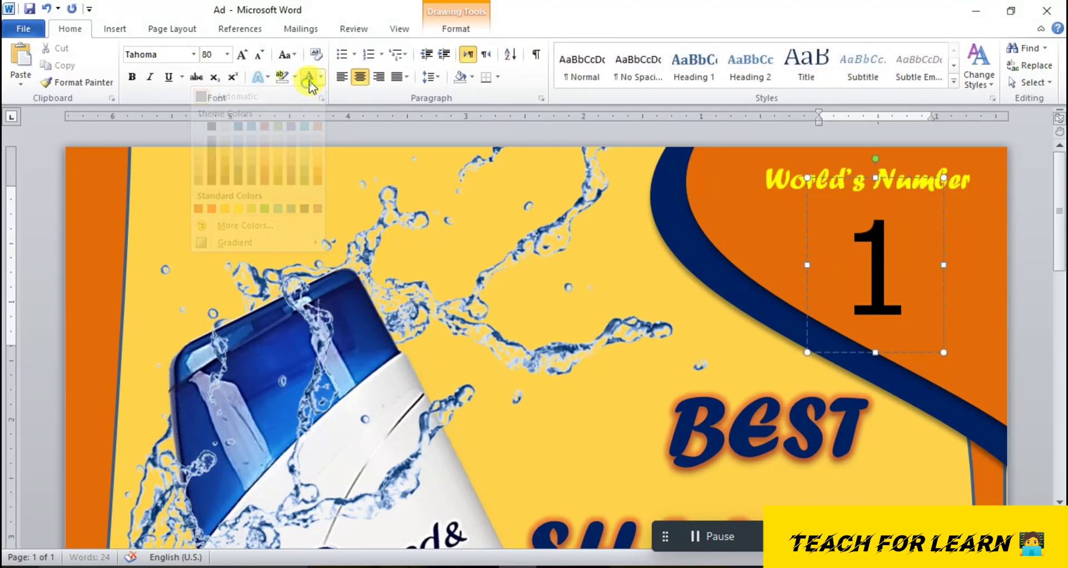
drag(920, 275, 847, 266)
click(308, 78)
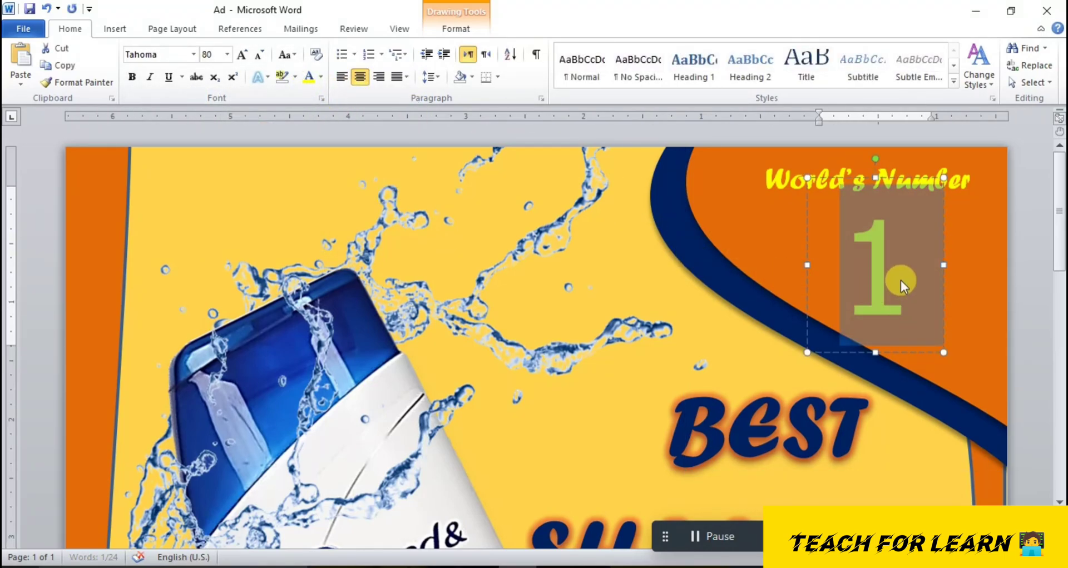
drag(946, 290, 988, 267)
Duplicate the World's Number text box, change the copy's text to "Shampoo" and place it beneath the 1
click(800, 189)
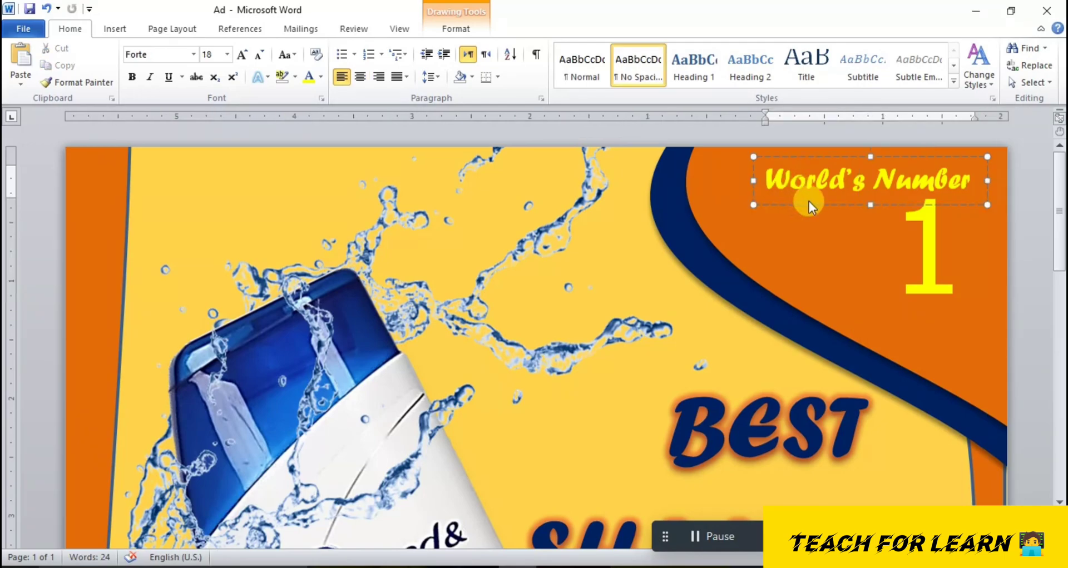
key(ctrl+d)
triple_click(832, 212)
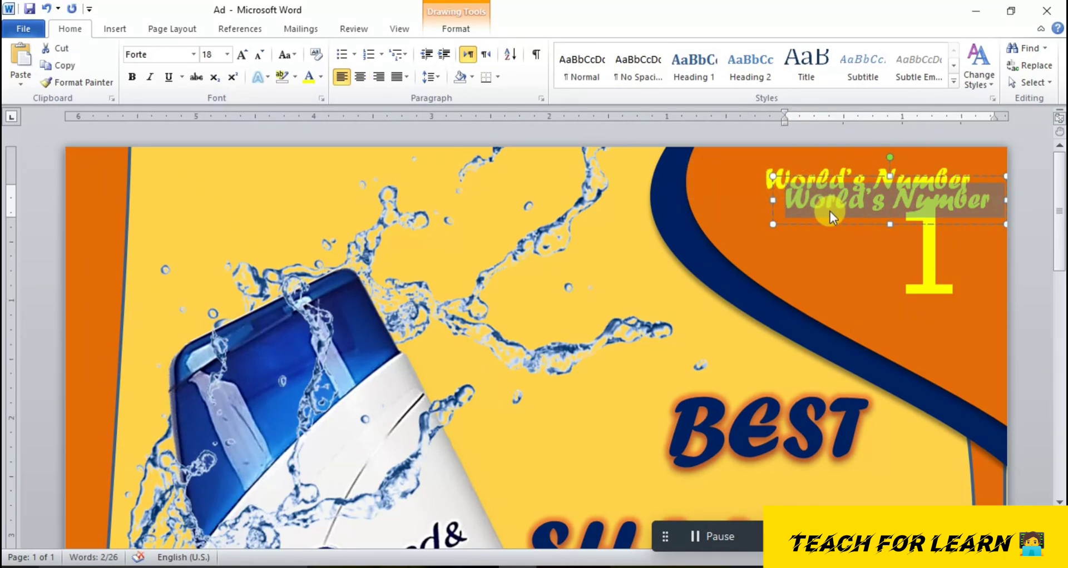
text(Shampoo)
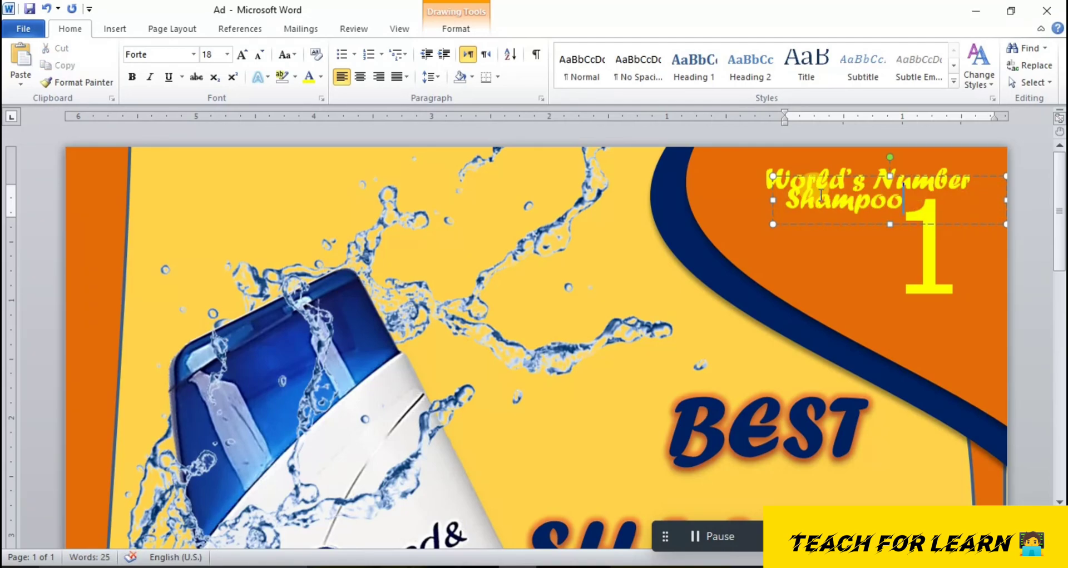
drag(871, 225, 943, 340)
click(853, 243)
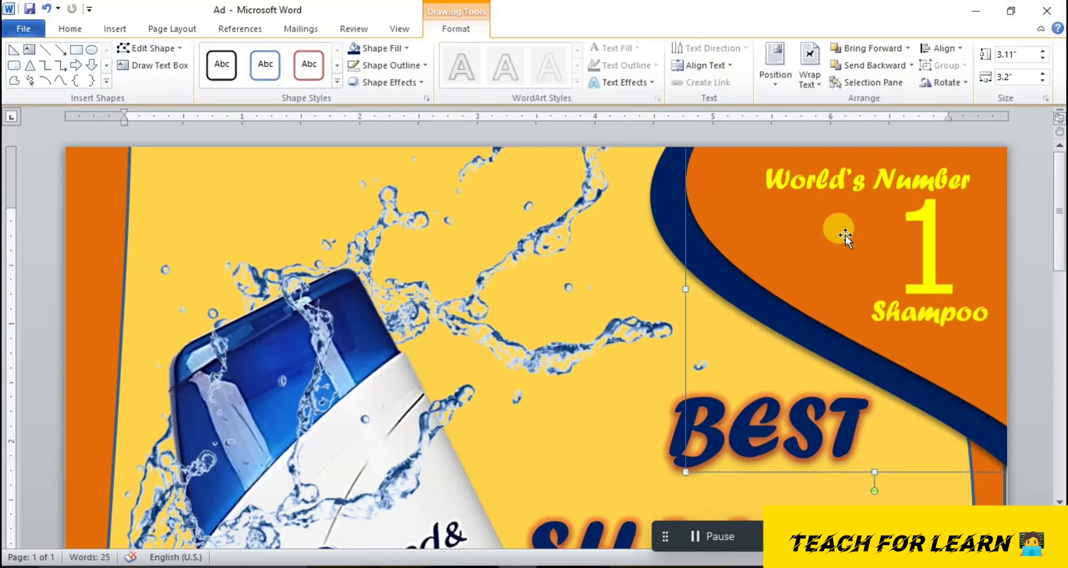
Insert a 1-inch lightning bolt shape over the bottle cap
click(114, 29)
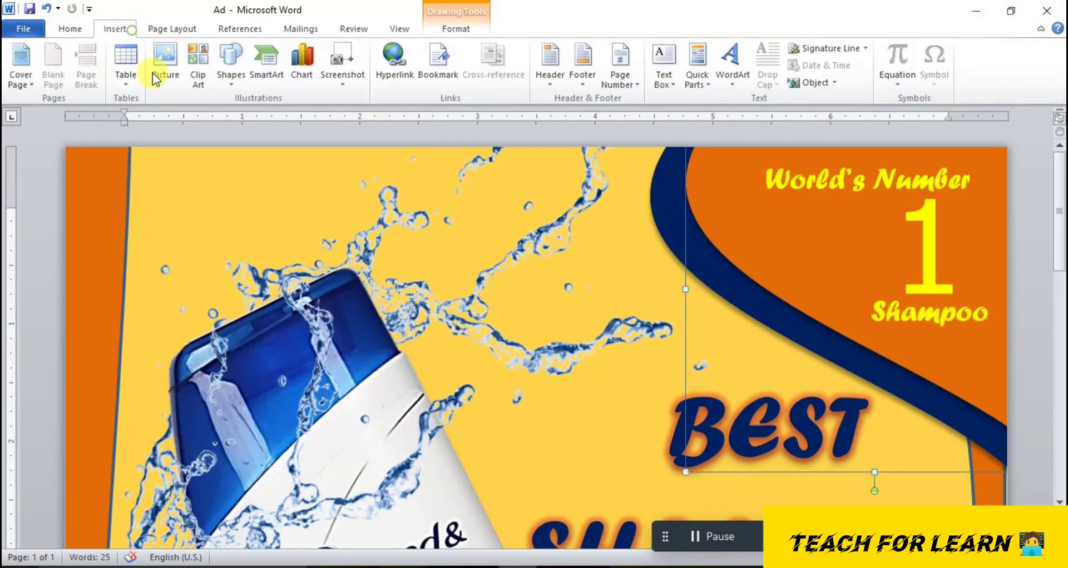
click(228, 80)
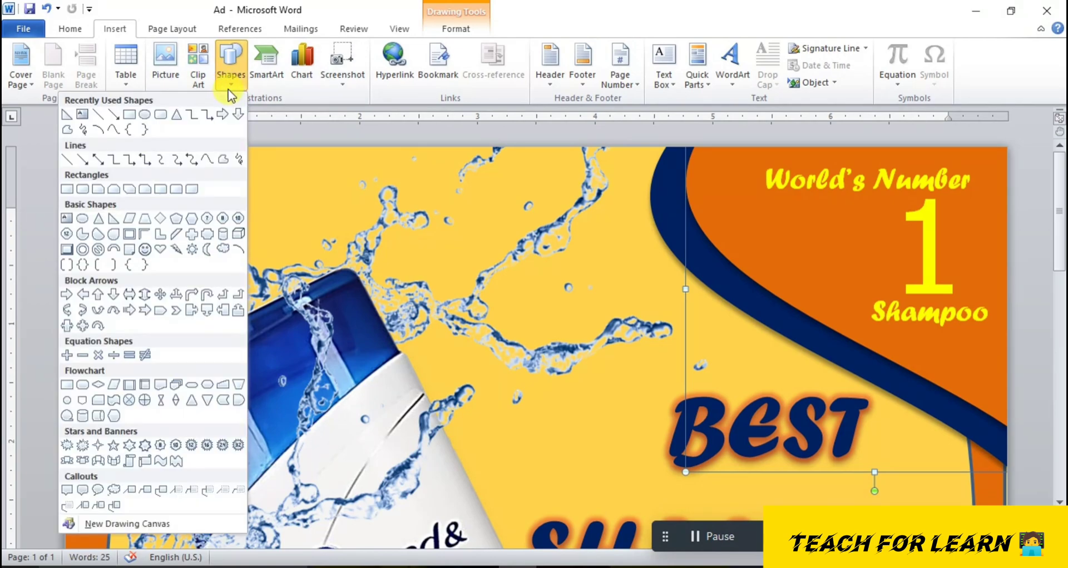
click(177, 249)
click(173, 249)
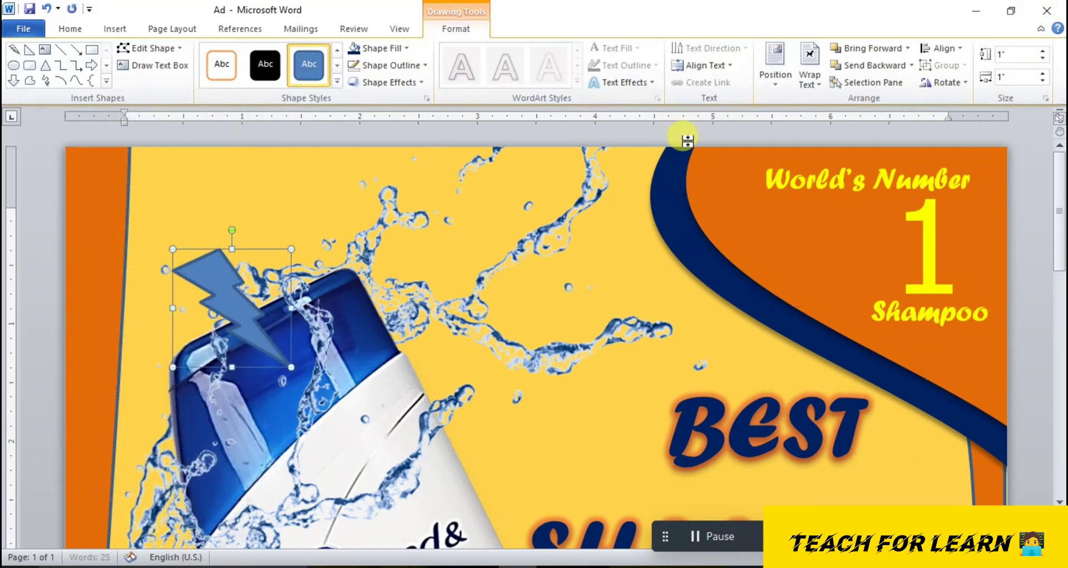
drag(686, 159, 699, 175)
key(ctrl+z)
Draw a lightning bolt about 1.68 inches high and 1.19 inches wide just before the World's Number text
click(128, 31)
click(231, 75)
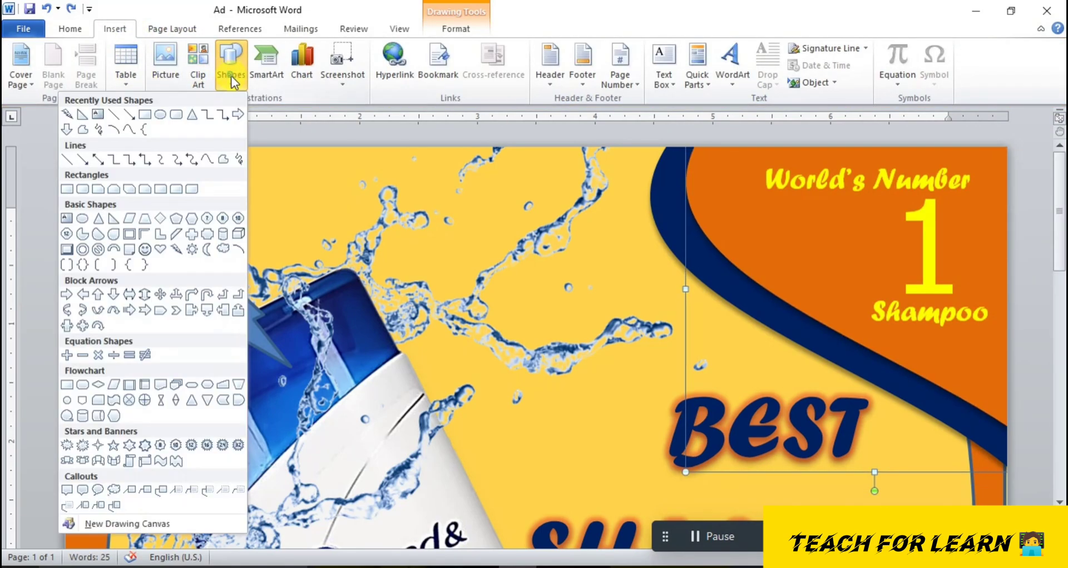
click(175, 249)
drag(632, 188, 812, 354)
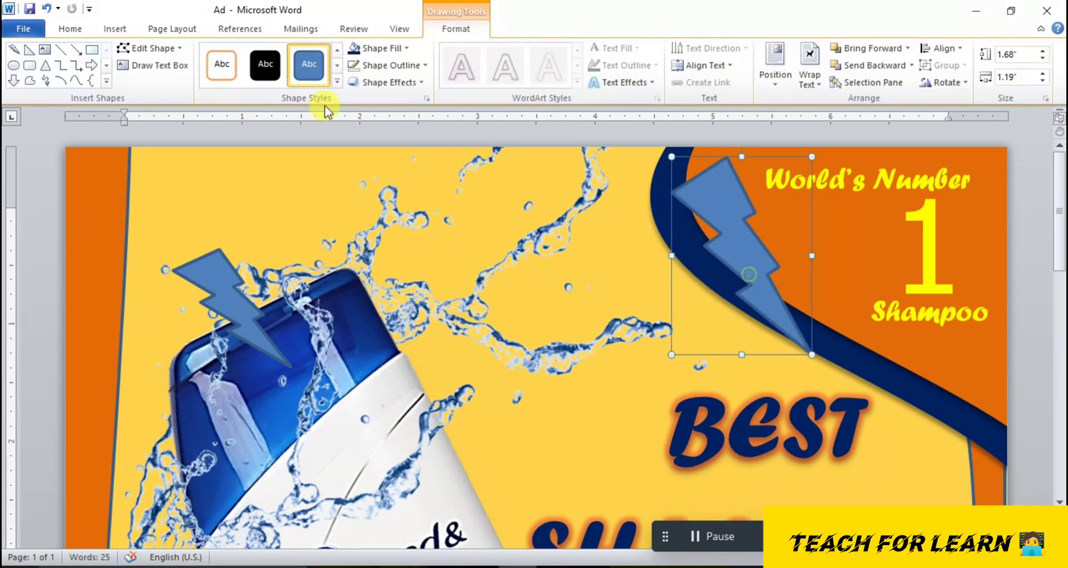
Remove the outline of the lightning bolt beside World's Number and fill it yellow
click(382, 67)
click(356, 195)
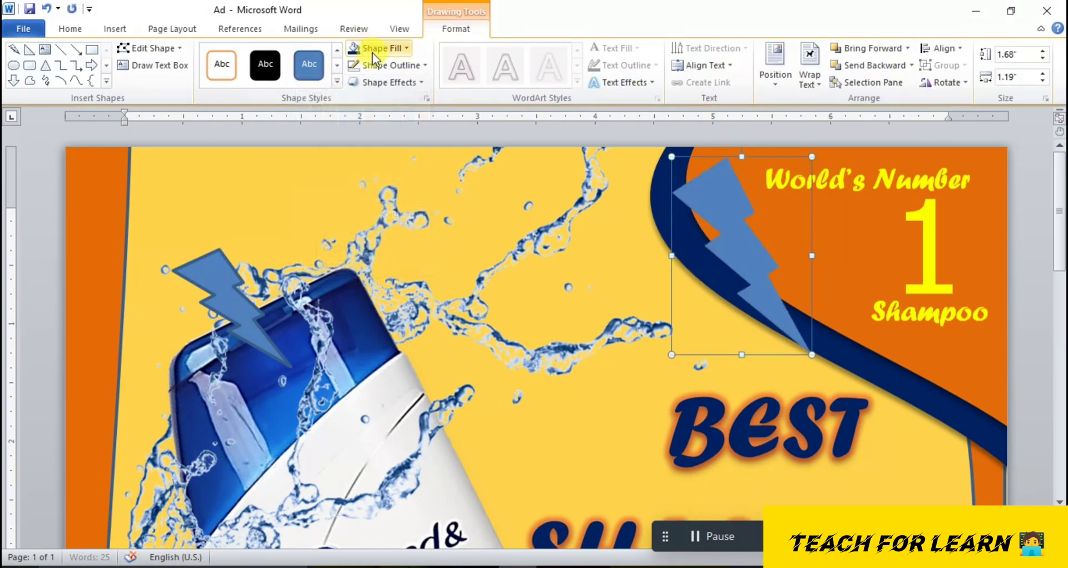
click(372, 50)
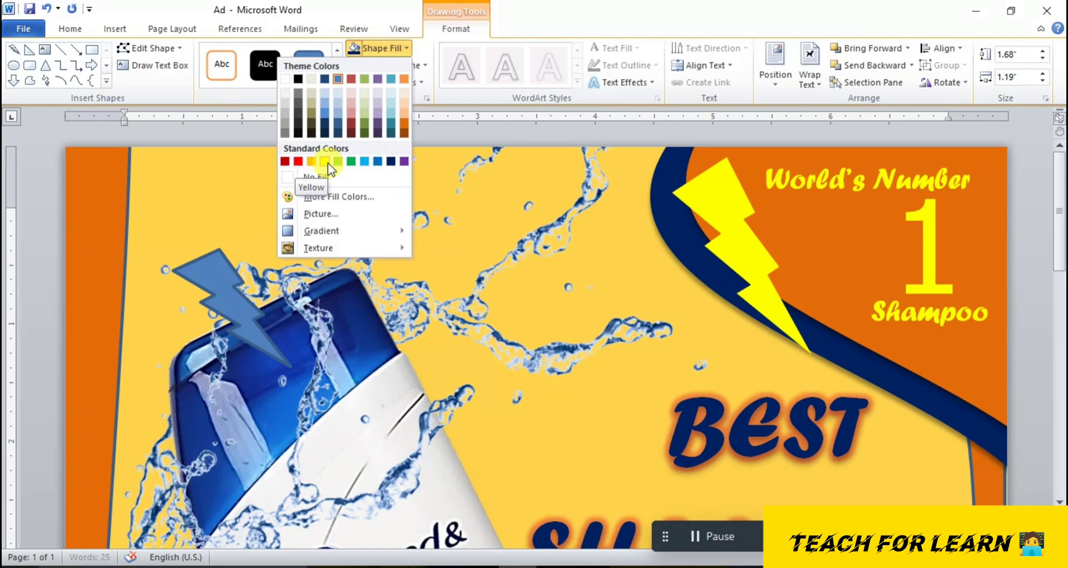
click(329, 162)
Enlarge the yellow bolt to about 2.46 by 2 inches, rotate it, and place it across the blue wave beside the slogan
drag(734, 246, 653, 237)
drag(730, 346, 847, 480)
drag(709, 239, 731, 239)
drag(868, 481, 848, 439)
drag(733, 300, 744, 339)
drag(741, 169, 707, 172)
drag(758, 291, 716, 162)
drag(728, 238, 742, 233)
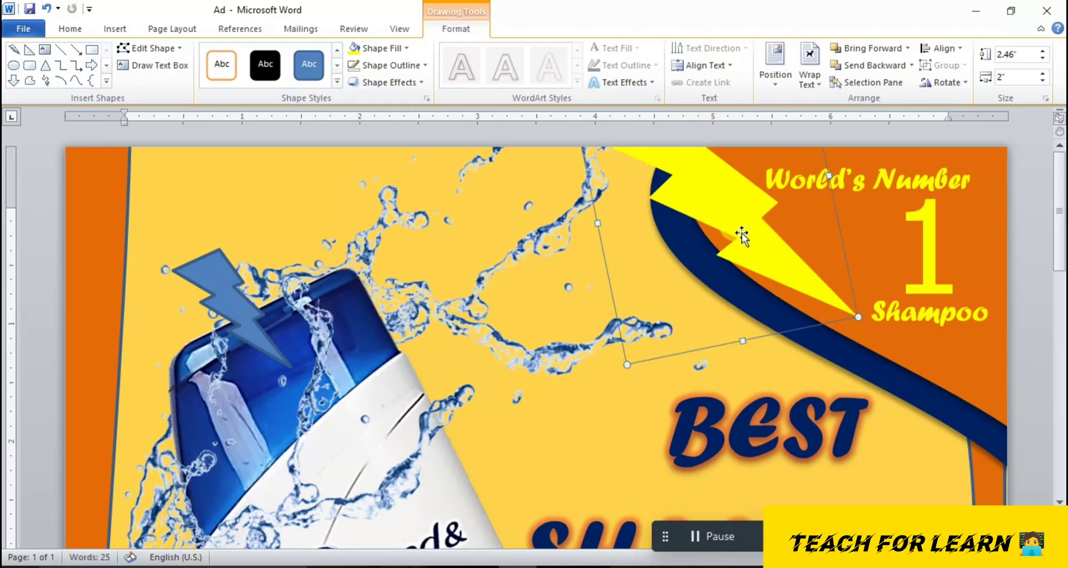
click(383, 47)
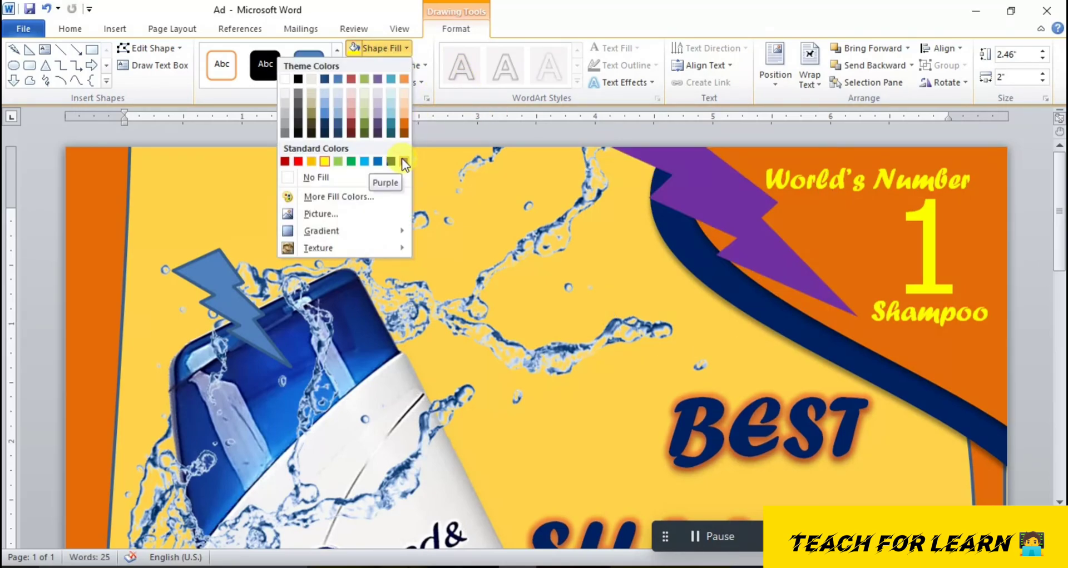
click(324, 161)
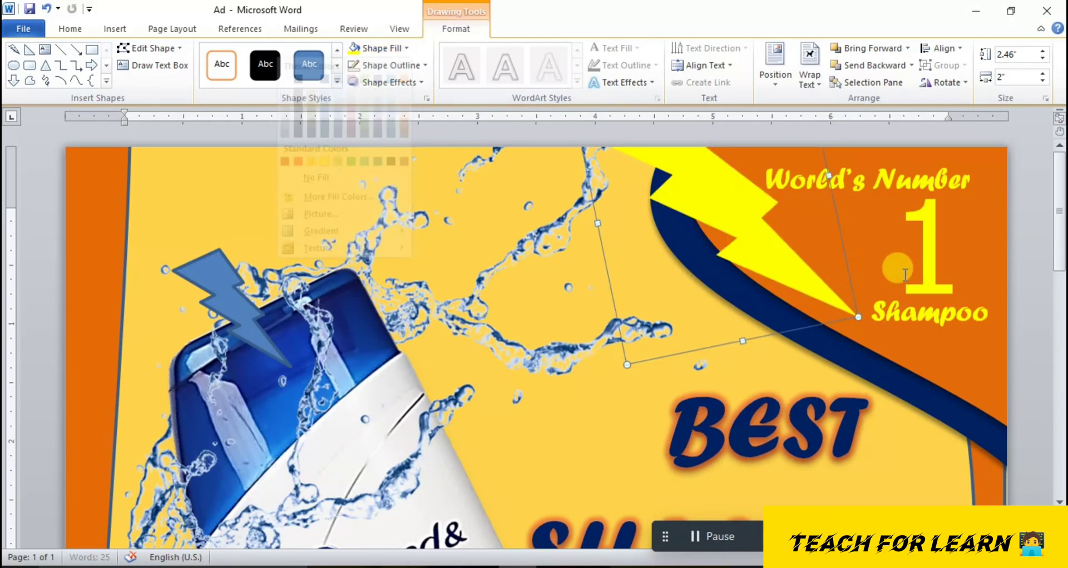
Change the font color of the 1 to light blue
double_click(948, 273)
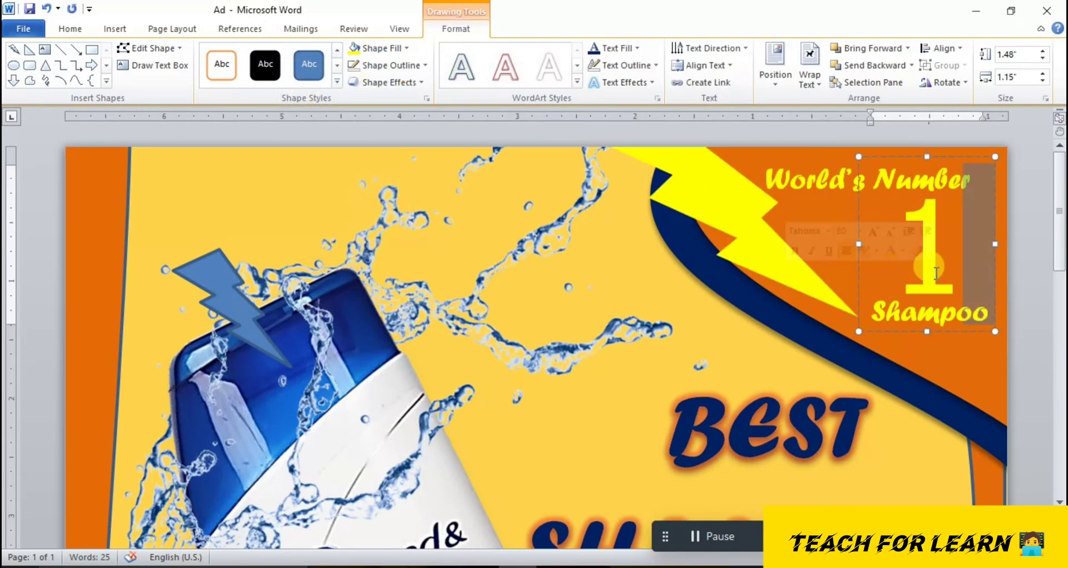
click(414, 49)
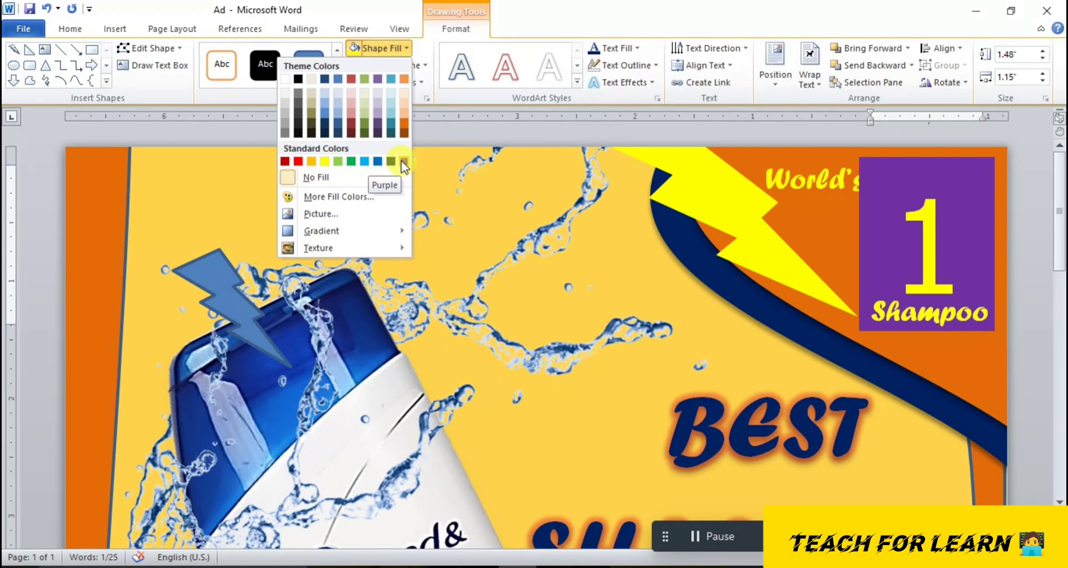
click(396, 47)
click(70, 28)
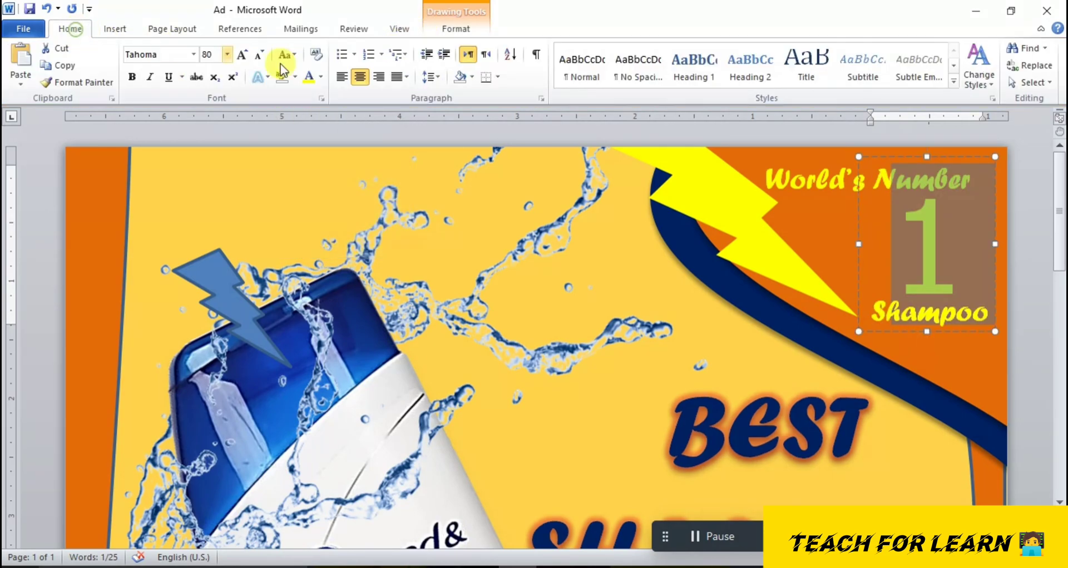
click(319, 77)
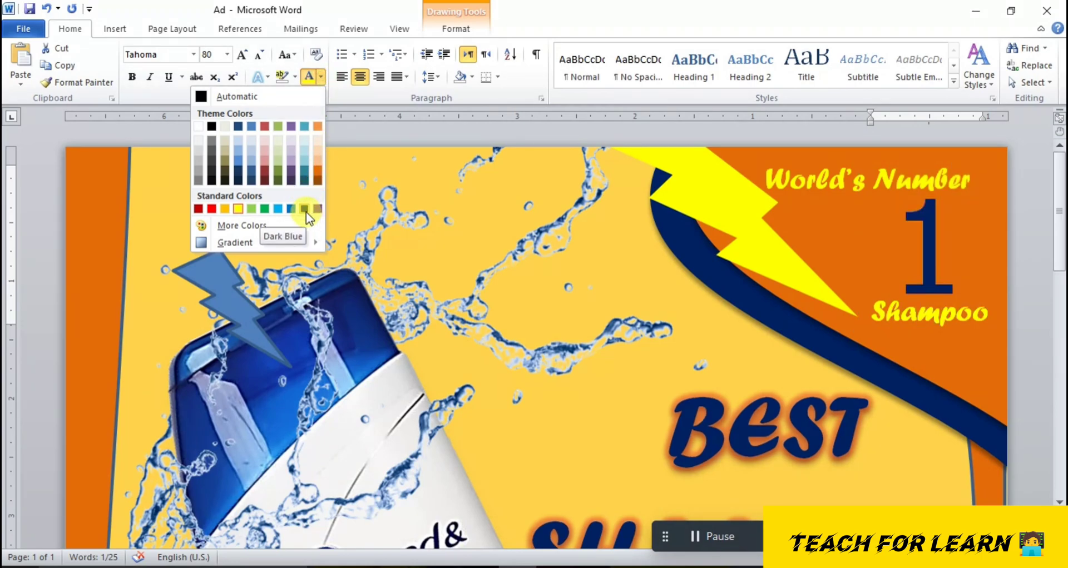
click(274, 208)
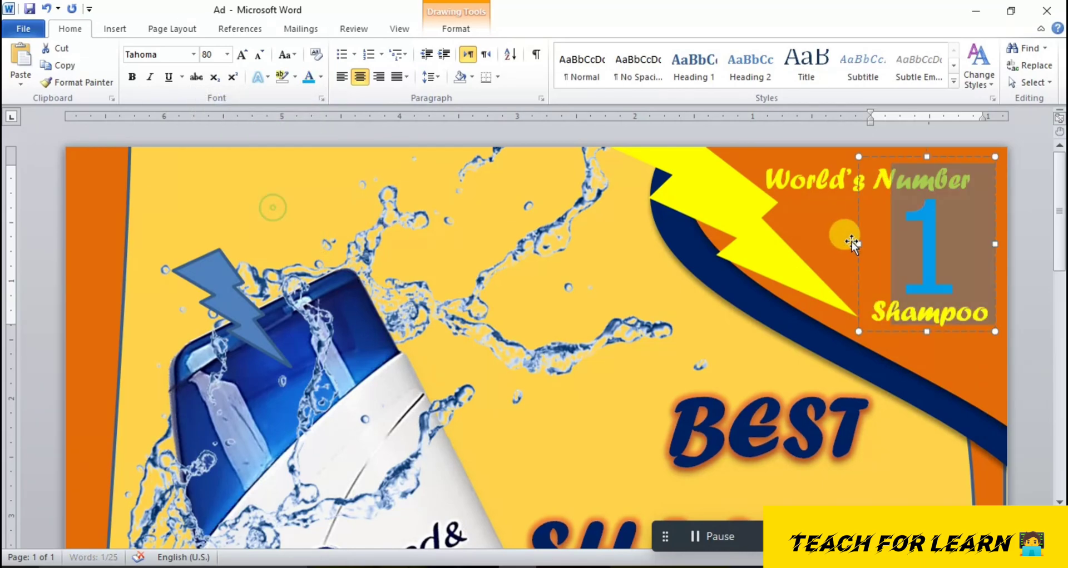
Give the text box of the 1 an outer shadow effect and deselect it
click(856, 258)
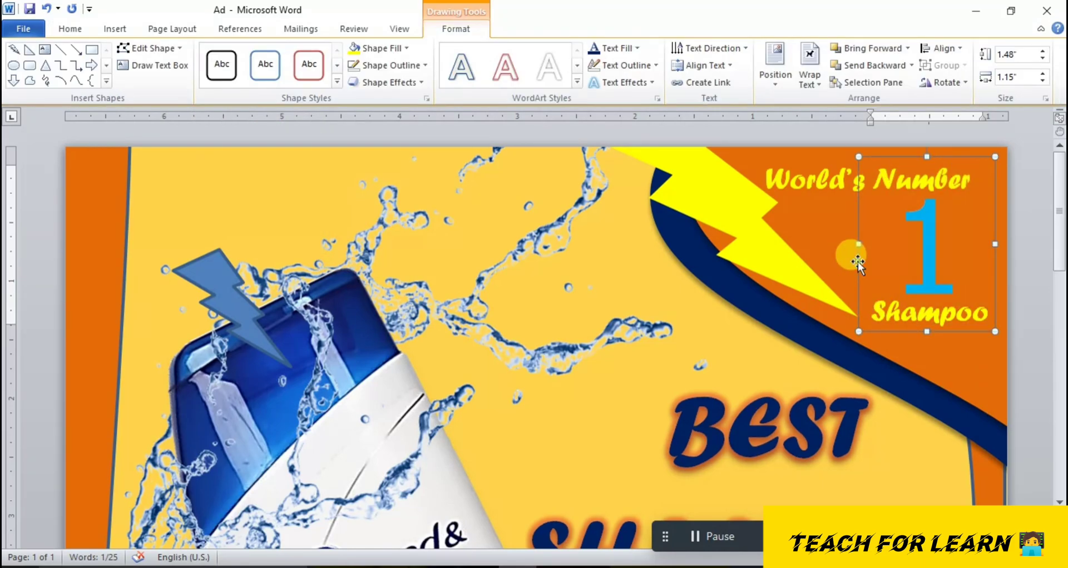
click(384, 83)
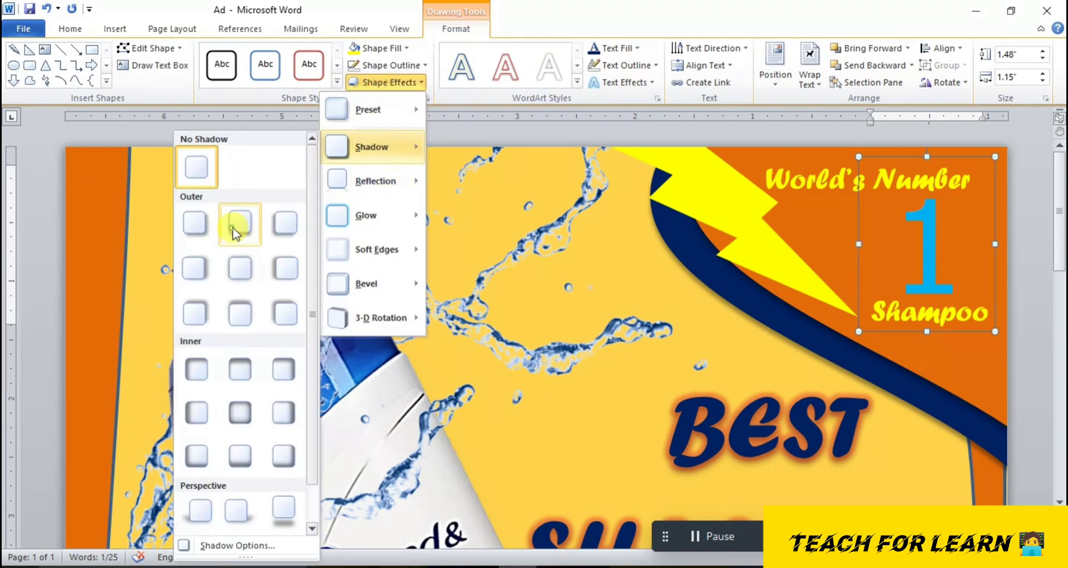
click(801, 330)
click(736, 351)
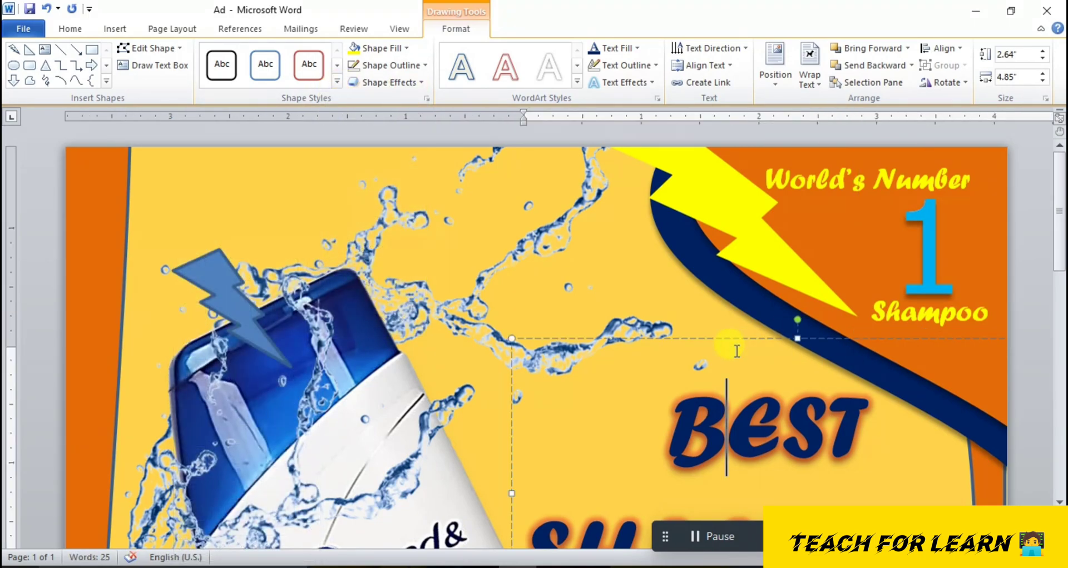
scroll(745, 346, down, 10)
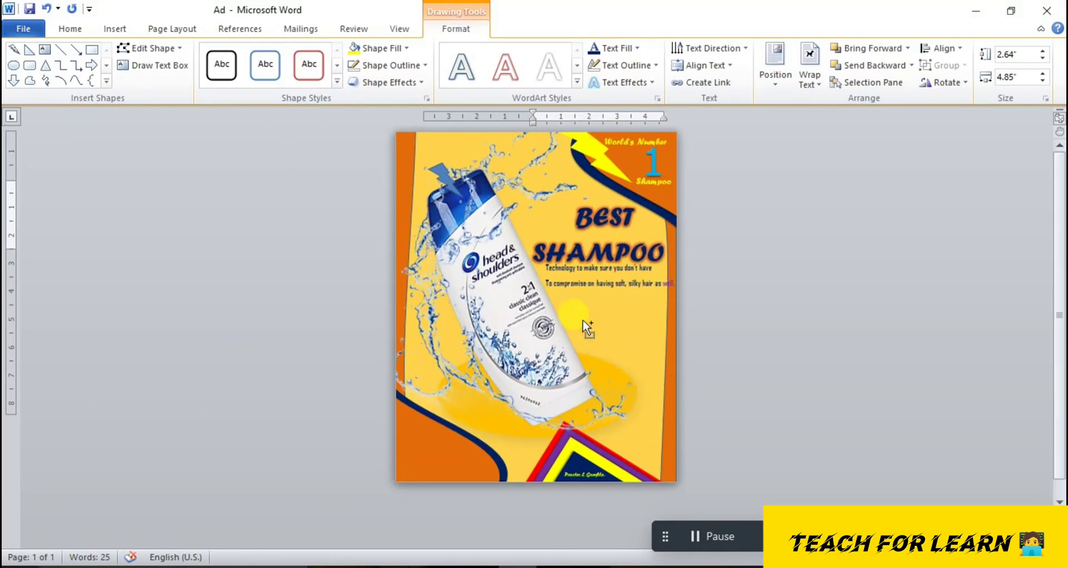
scroll(646, 332, up, 2)
scroll(626, 451, up, 5)
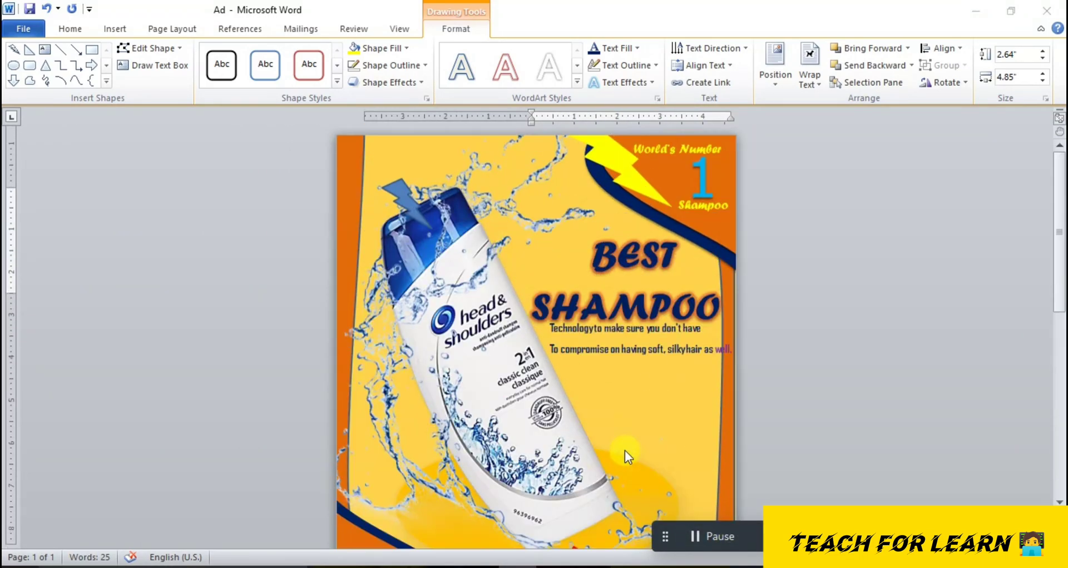
scroll(641, 450, down, 10)
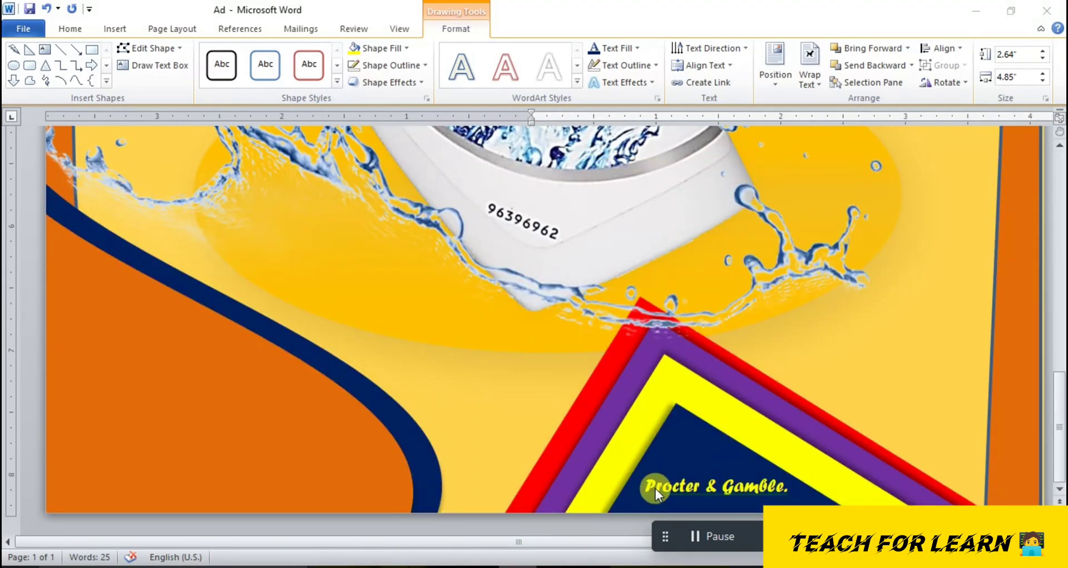
click(674, 468)
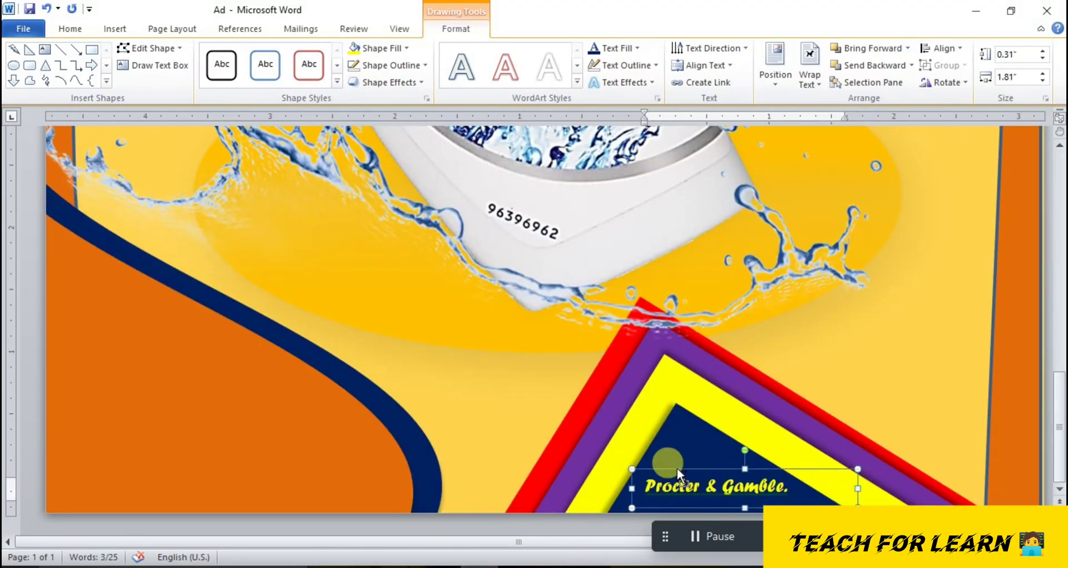
key(ctrl+v)
drag(801, 491, 228, 437)
triple_click(236, 446)
text(https://headandshoulders.com/en-us/about/our-history)
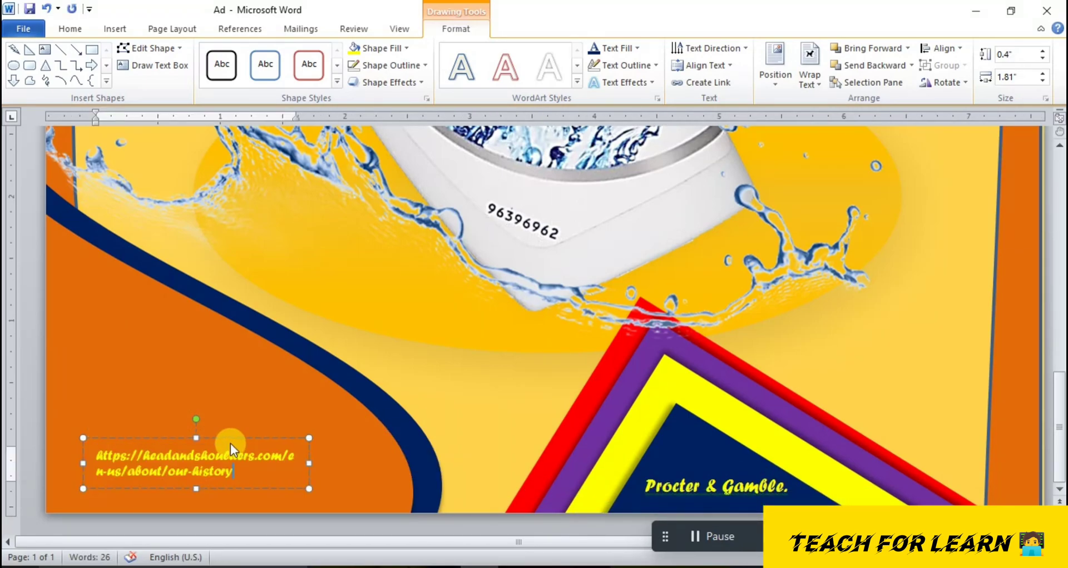
Set the web address in Agency FB and widen its text box so the address fits on one line
key(ctrl+a)
click(71, 29)
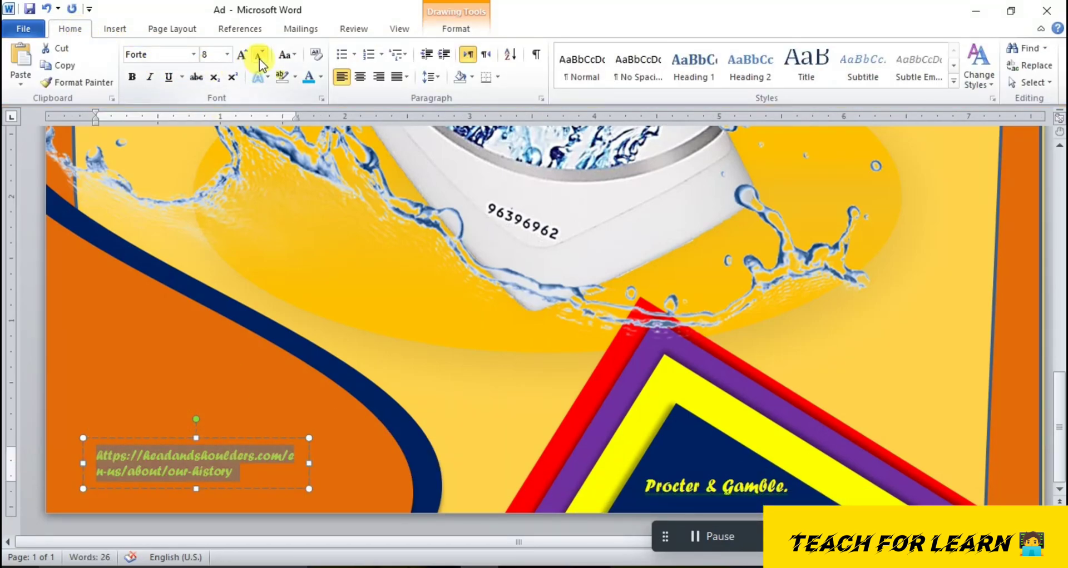
click(194, 54)
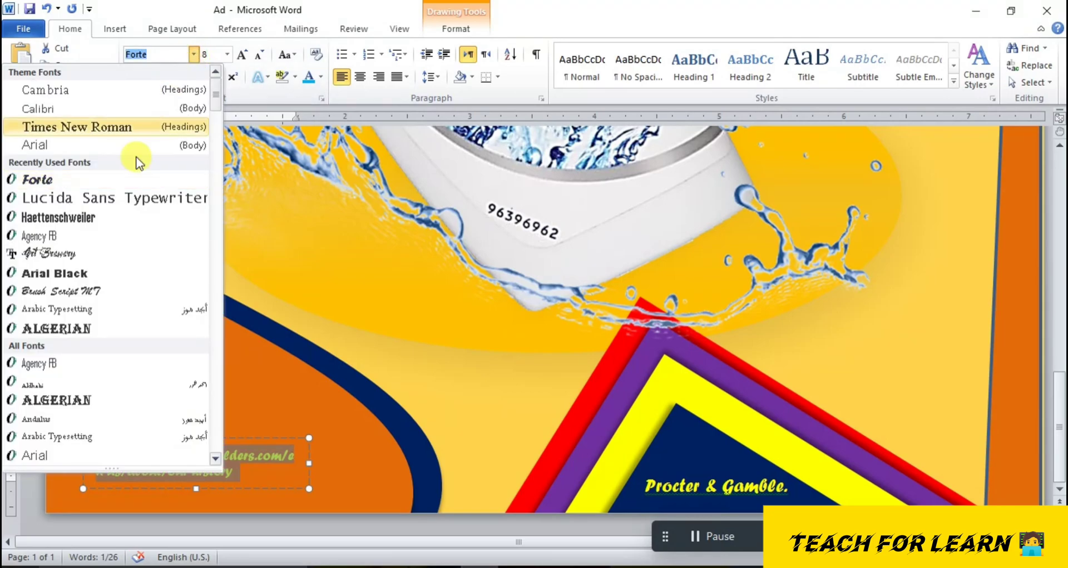
click(85, 232)
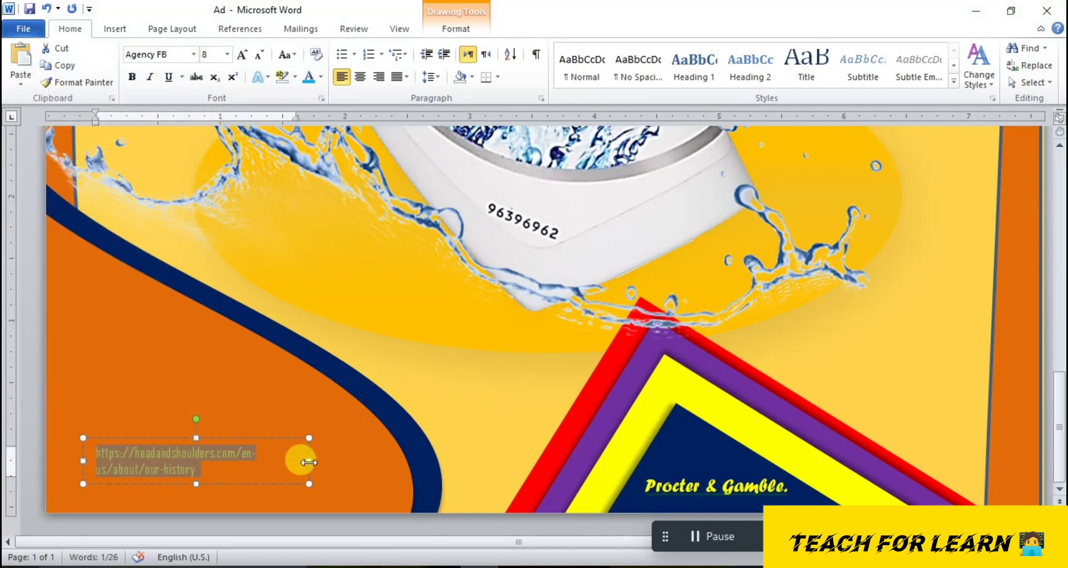
drag(309, 462, 441, 461)
drag(389, 437, 390, 449)
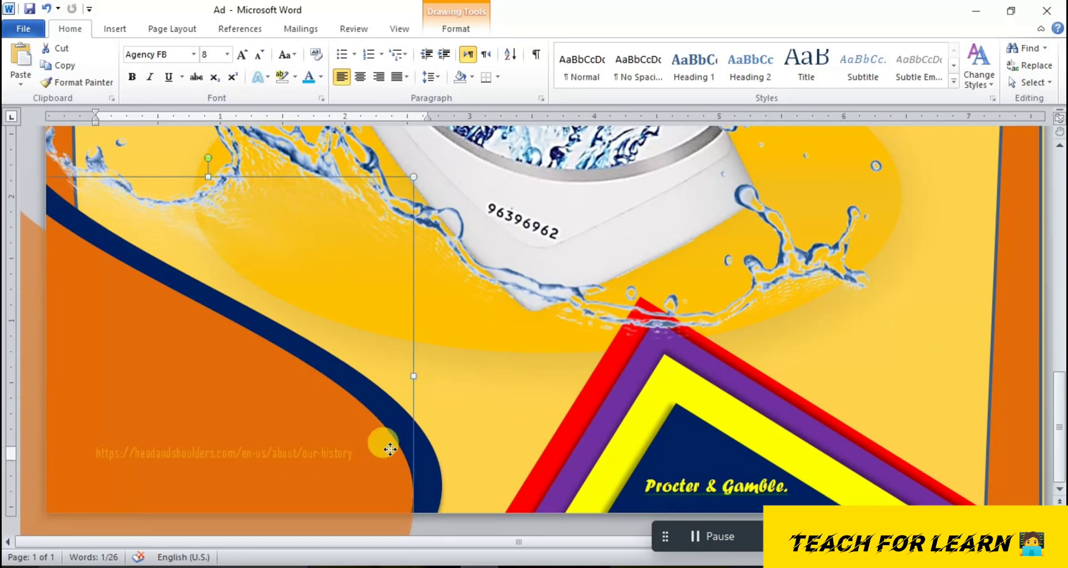
key(ctrl+z)
Make the web address bold and increase its font size to 9
click(319, 453)
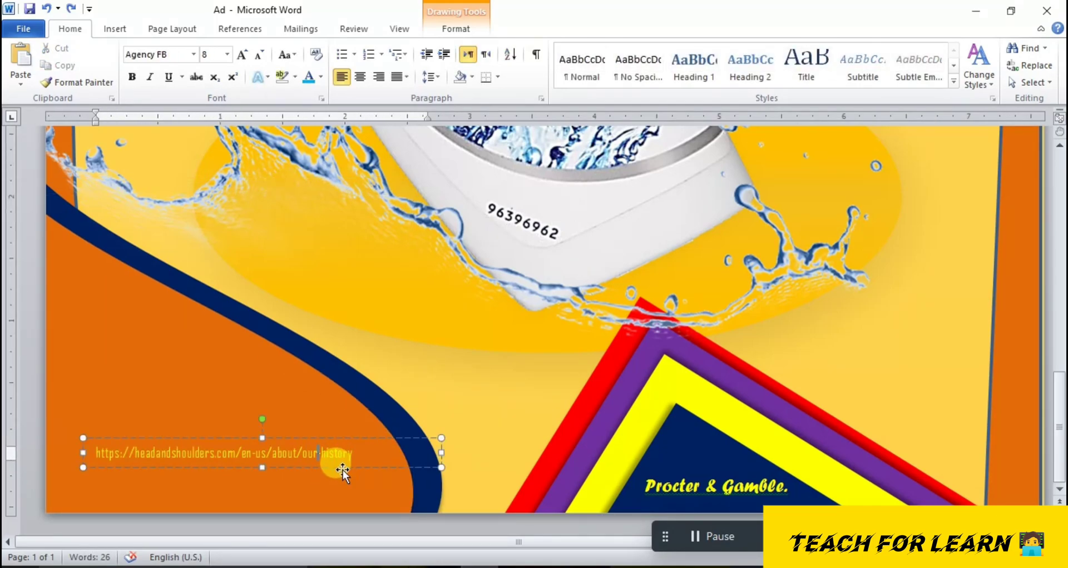
triple_click(343, 465)
click(131, 77)
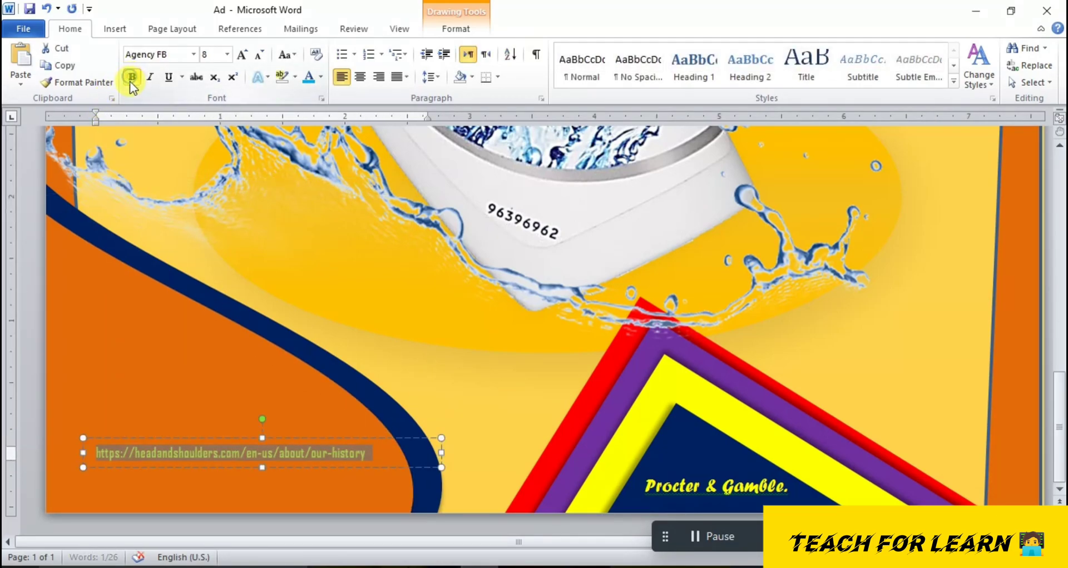
click(242, 55)
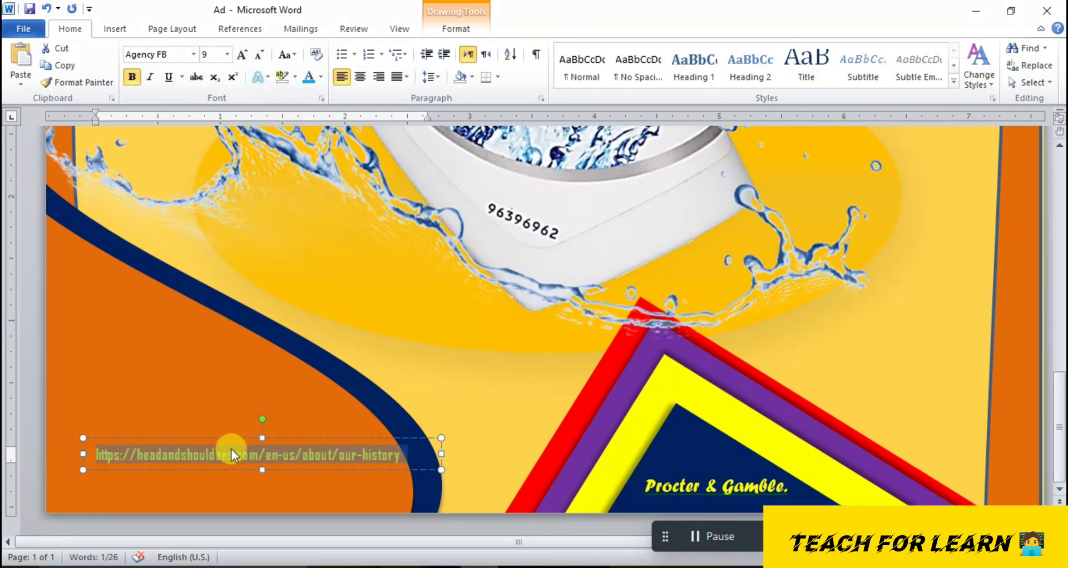
Move the web address text box down and left into the bottom corner of the orange wave
click(236, 432)
click(262, 455)
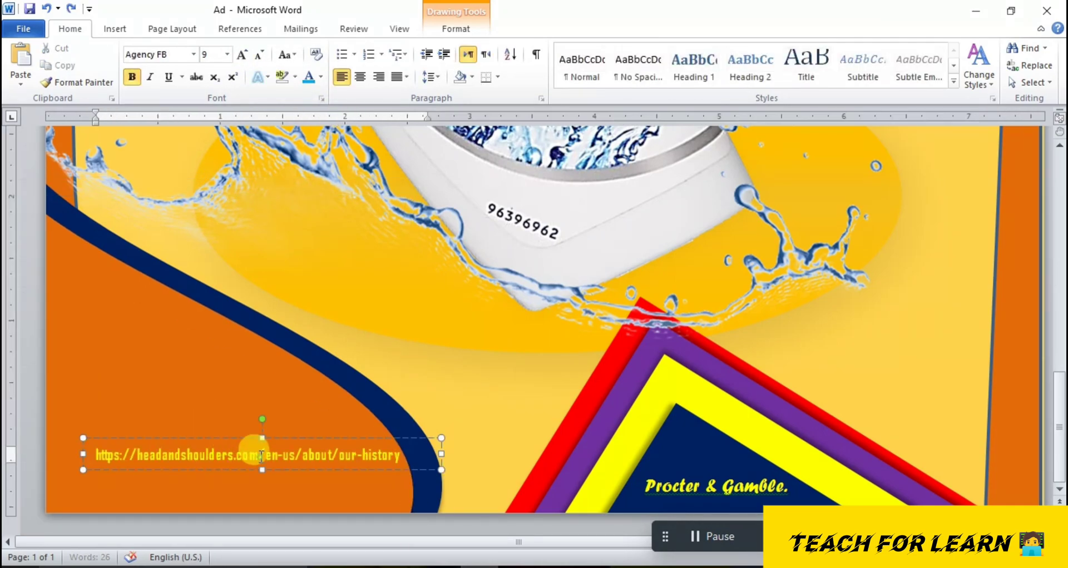
drag(270, 472, 240, 502)
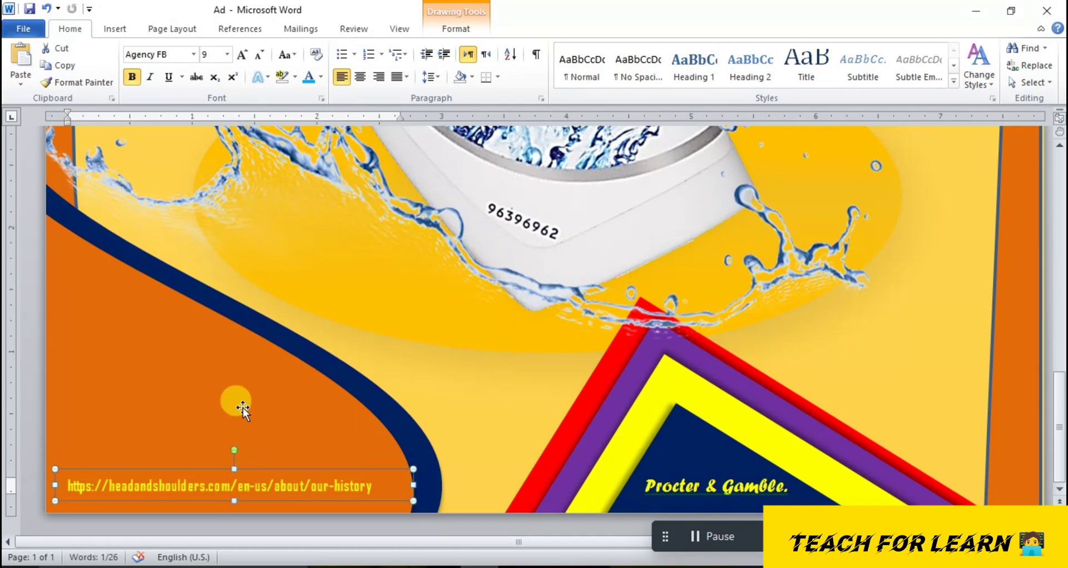
Insert the black globe icon picture into the poster
click(243, 409)
click(116, 28)
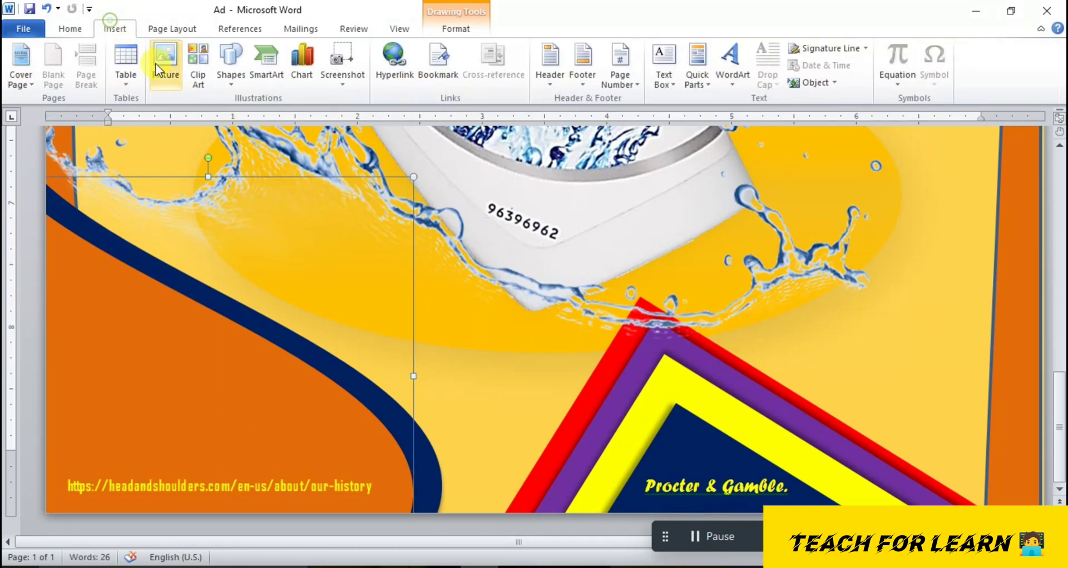
click(165, 62)
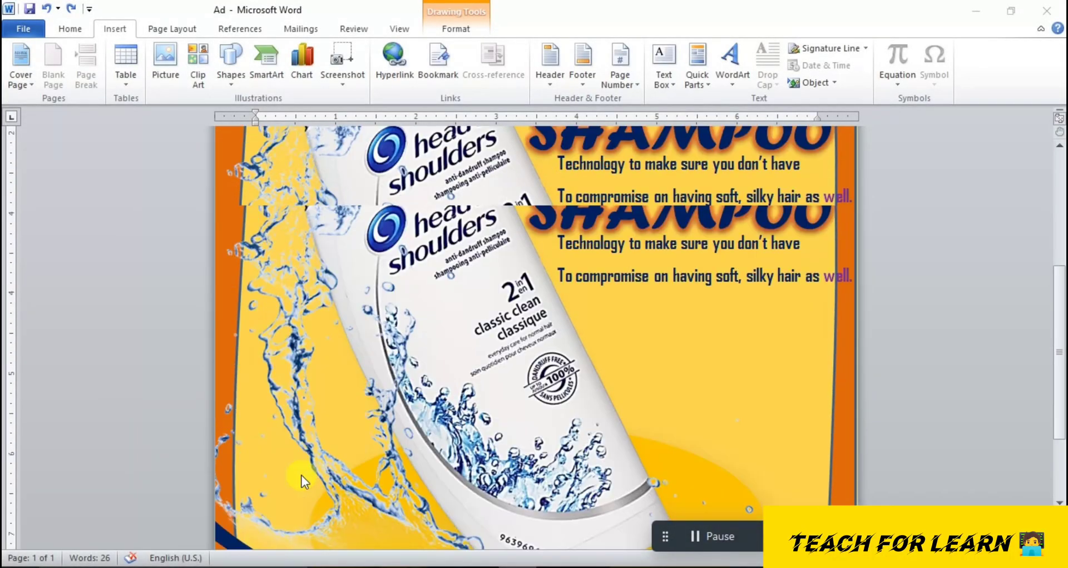
scroll(301, 476, down, 5)
click(155, 62)
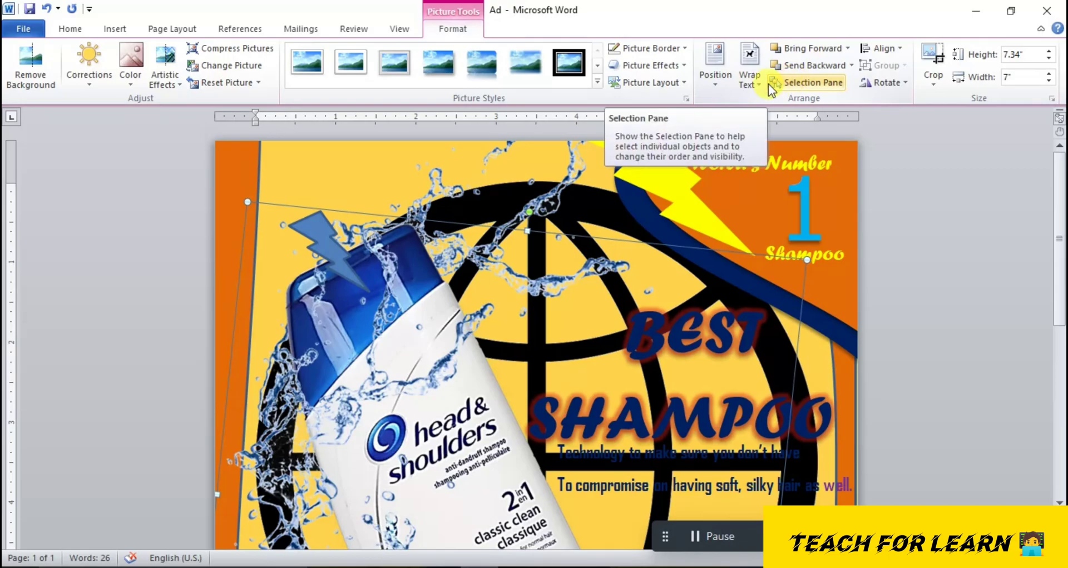
Set the globe picture's text wrapping to In Front of Text
click(751, 77)
click(689, 219)
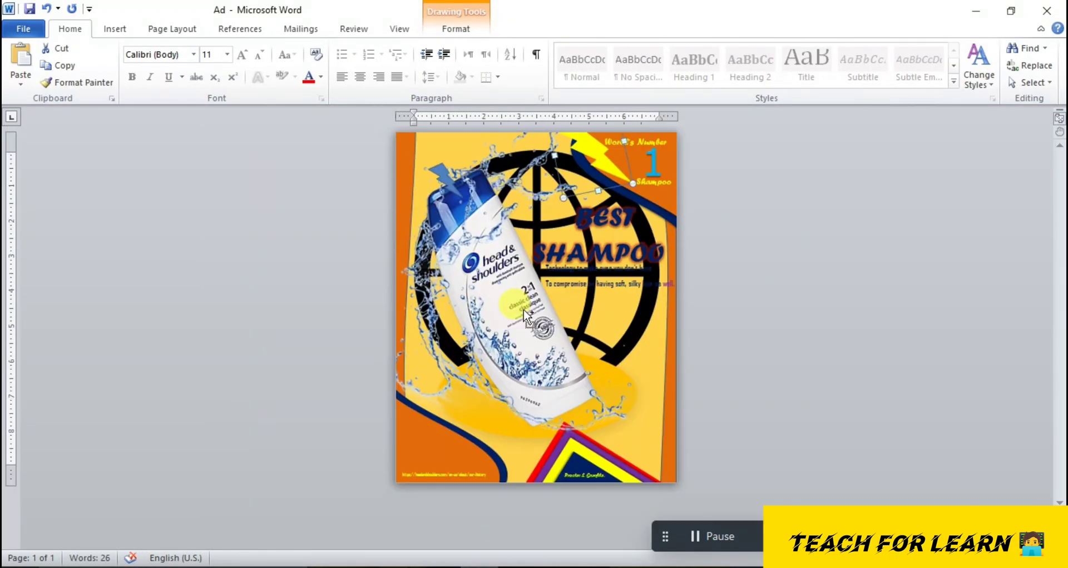
scroll(525, 316, down, 1)
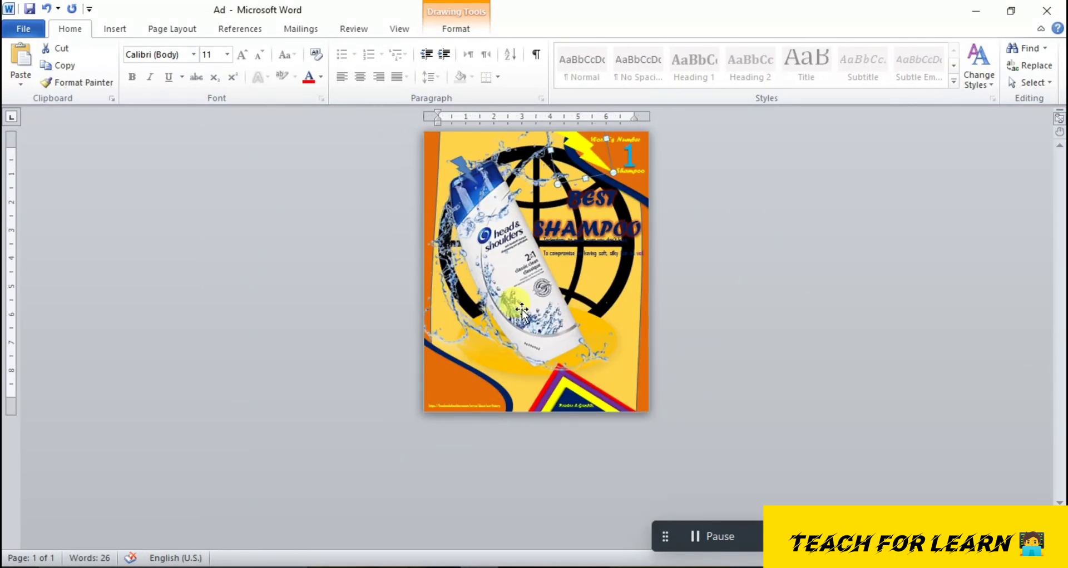
scroll(522, 314, up, 2)
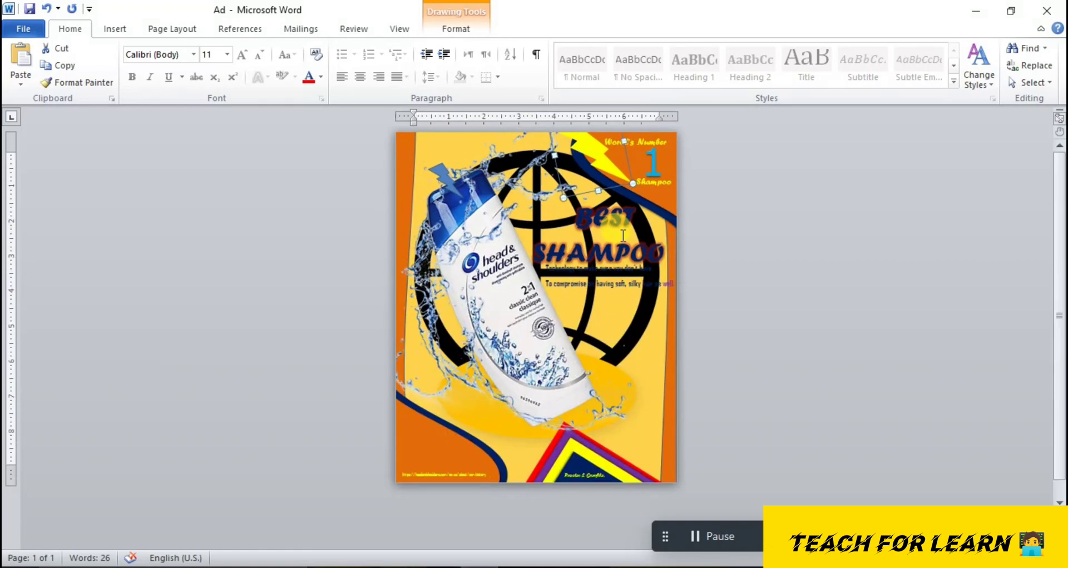
click(666, 373)
click(673, 338)
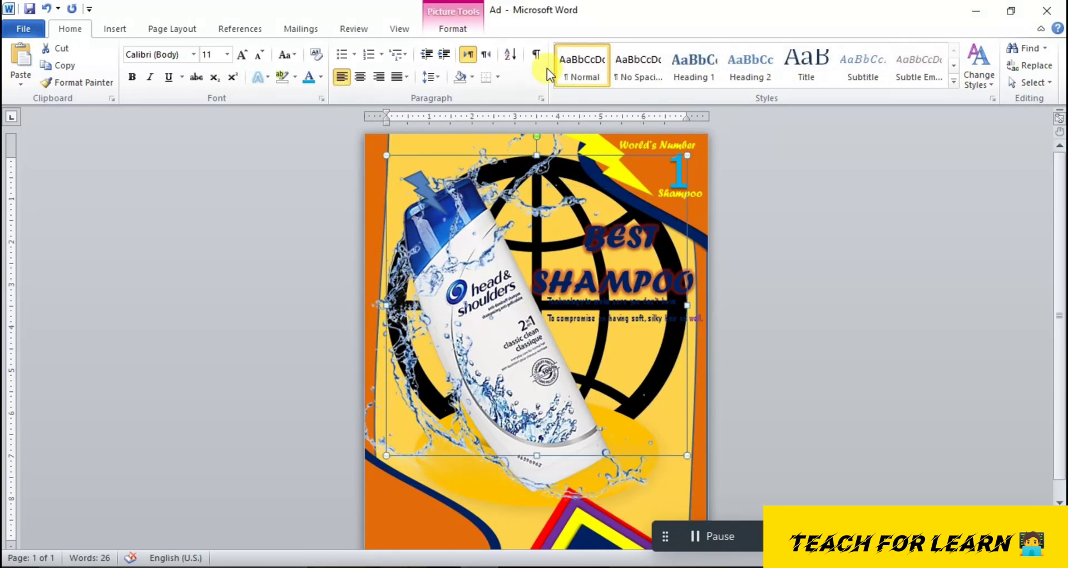
click(452, 28)
click(765, 88)
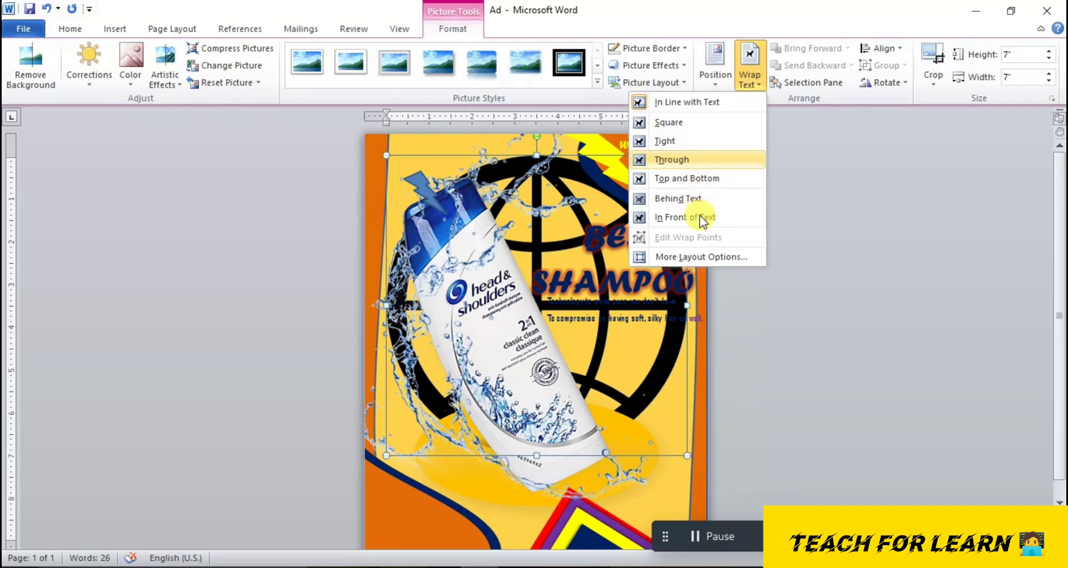
click(700, 216)
click(686, 422)
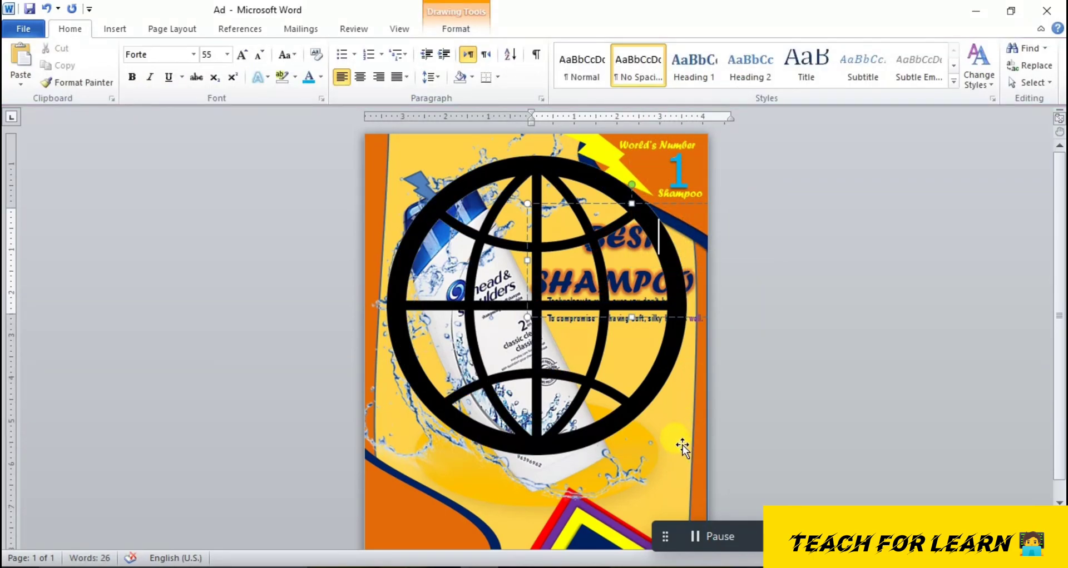
Shrink the globe picture to about 2.05 by 2.05 inches and move it over the lower-left blue and orange wave
click(650, 392)
drag(687, 456, 475, 243)
drag(416, 184, 412, 473)
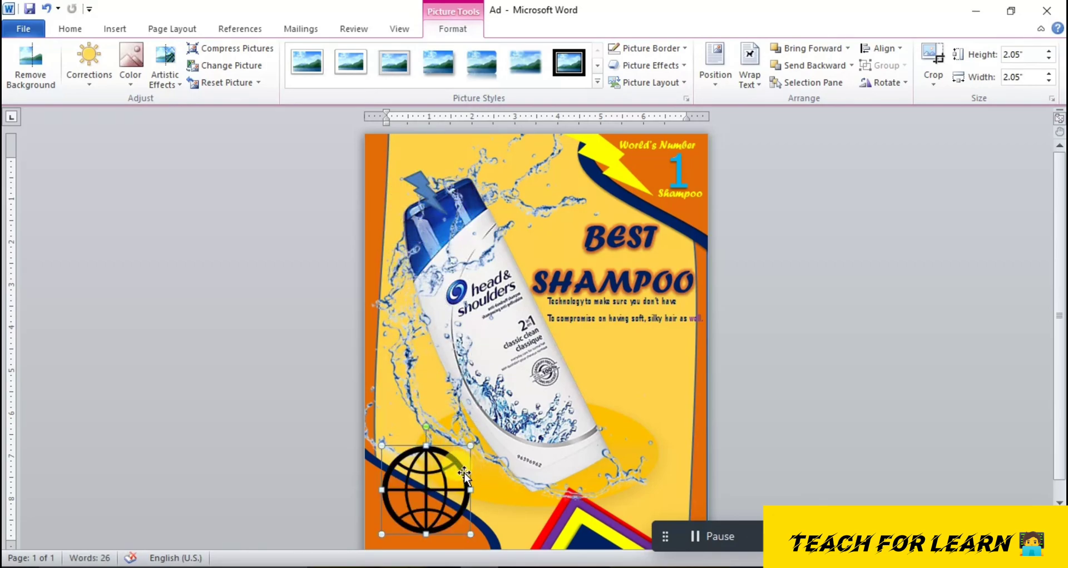
click(78, 27)
click(321, 77)
click(321, 77)
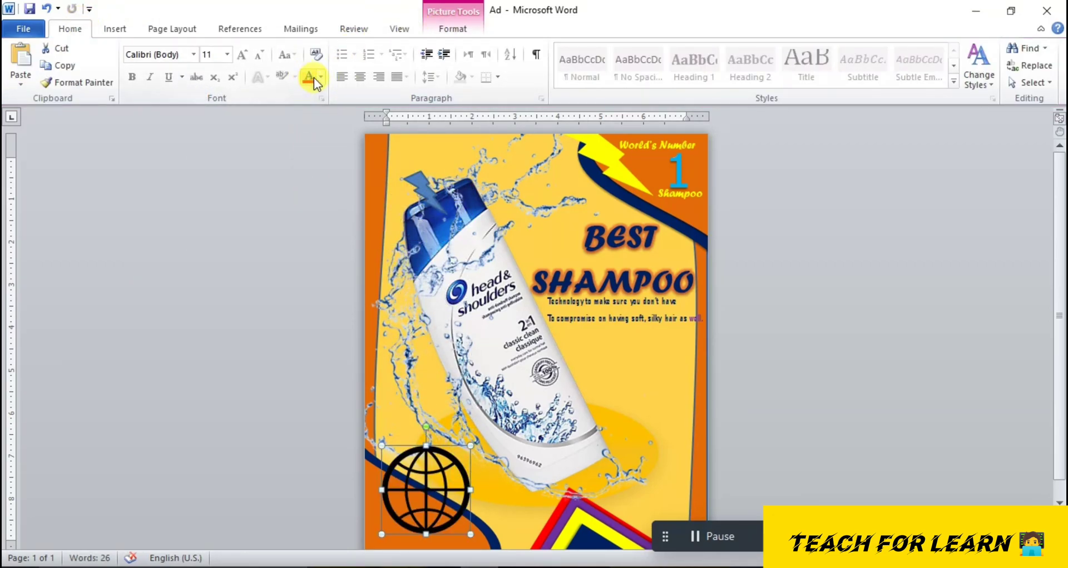
click(321, 76)
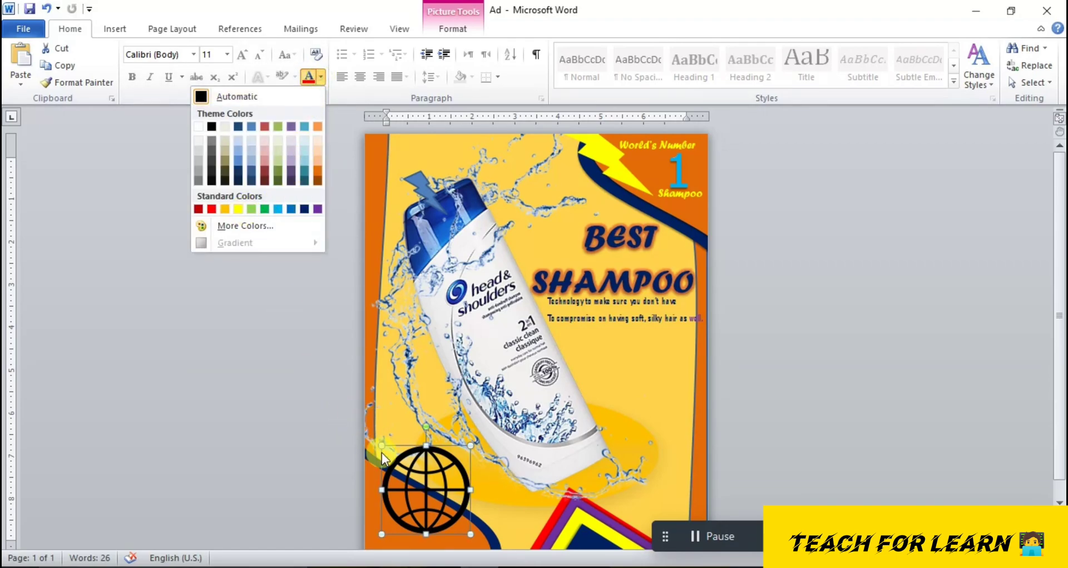
double_click(439, 482)
Move the web address text box slightly right and down within the bottom orange wave
scroll(435, 476, up, 3)
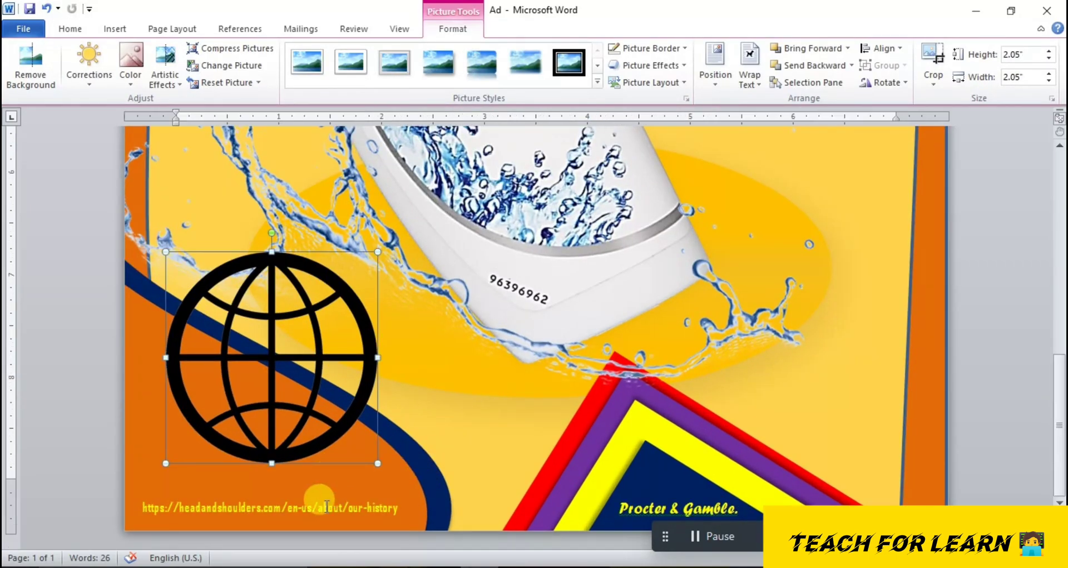
click(370, 506)
drag(408, 521, 433, 521)
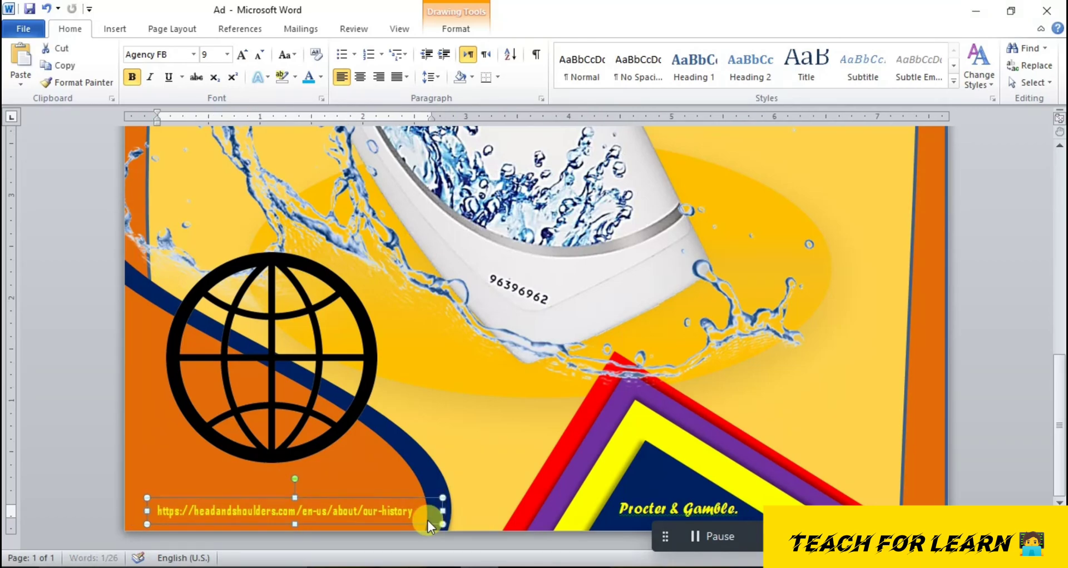
click(323, 426)
click(96, 84)
click(268, 271)
click(299, 414)
click(89, 70)
click(365, 264)
Shrink the globe to a small icon in front of the web address and move the address text box directly to its right
mouse_move(378, 251)
mouse_down()
mouse_move(228, 361)
mouse_move(157, 497)
mouse_up()
click(222, 487)
drag(230, 496, 244, 488)
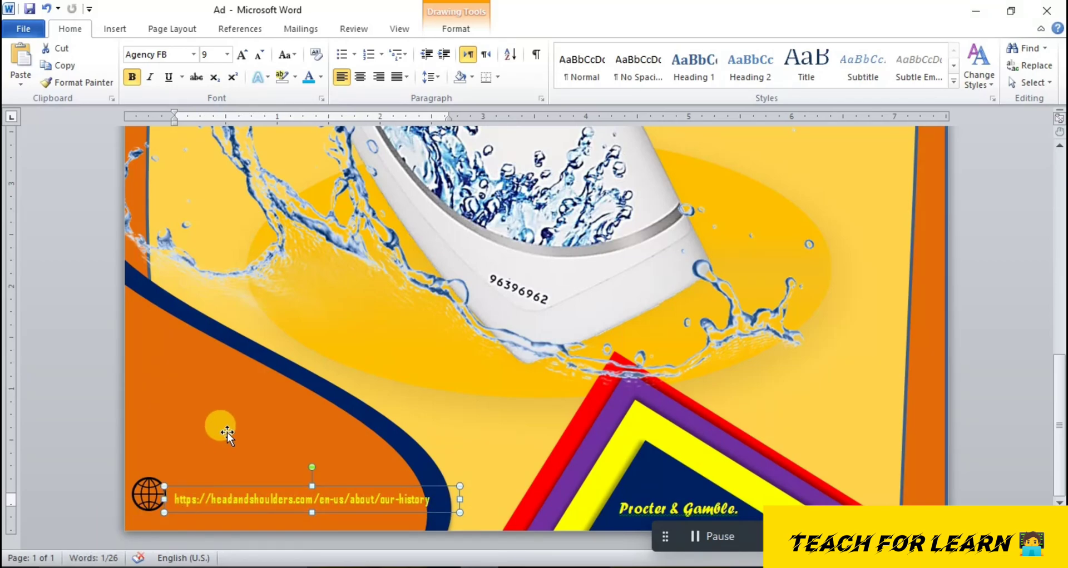
Nudge the web address text box up and slightly left so it lines up with the middle of the globe icon
double_click(211, 513)
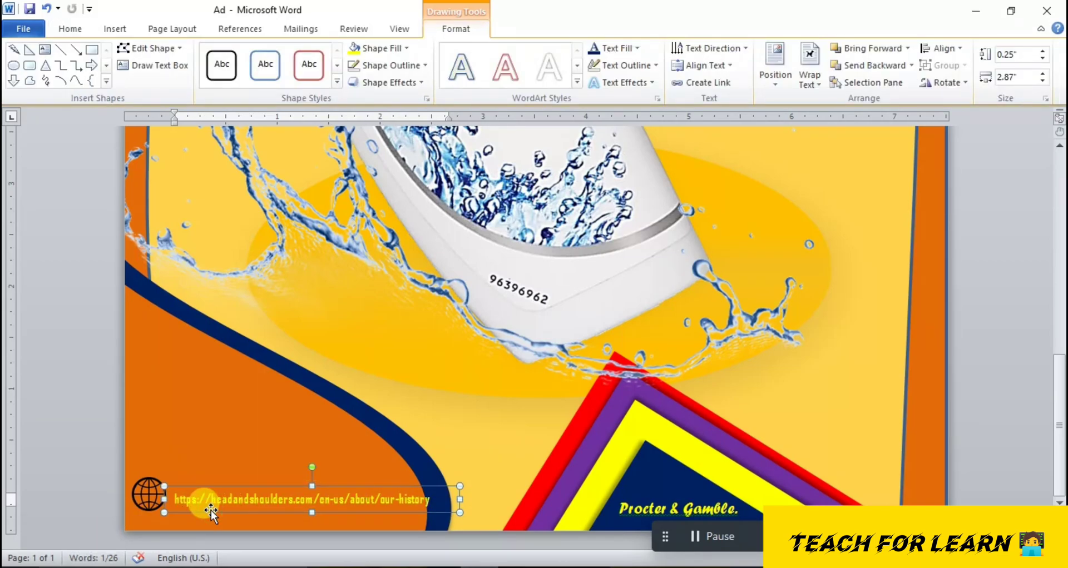
key(ctrl+Up)
key(ctrl+Up)
key(ctrl+Up)
key(ctrl+Left)
key(ctrl+Left)
key(ctrl+Left)
key(ctrl+Left)
key(ctrl+Left)
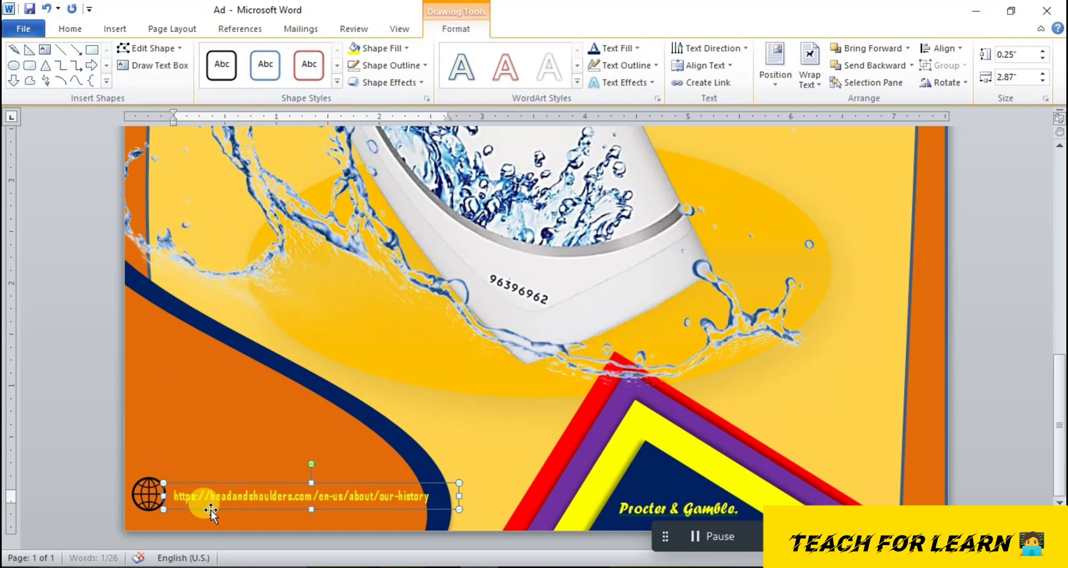
key(ctrl+Up)
key(ctrl+Up)
key(ctrl+Up)
key(ctrl+Up)
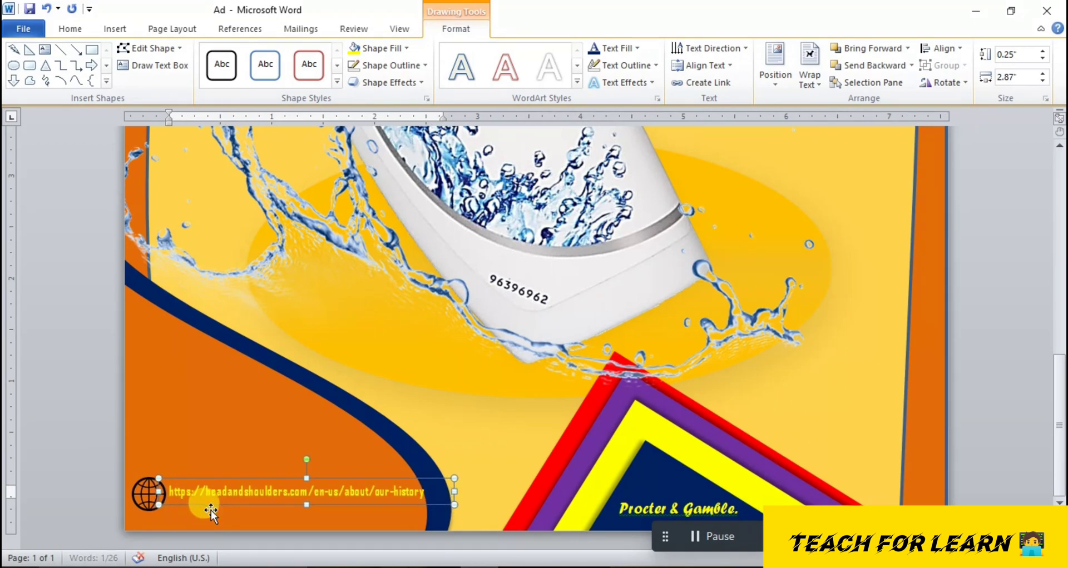
key(ctrl+Down)
key(ctrl+Down)
Nudge the globe icon slightly left, along with the web address text box beside it
click(149, 498)
key(ctrl+Left)
key(ctrl+Left)
key(ctrl+Left)
click(197, 497)
key(ctrl+Left)
key(ctrl+Left)
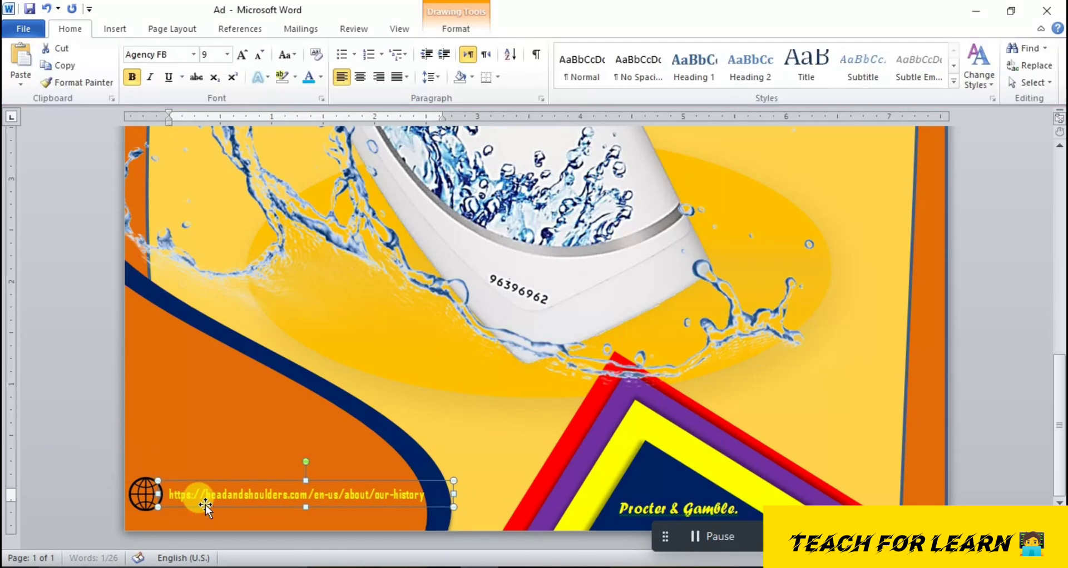
Check the whole finished poster in the print preview
click(198, 441)
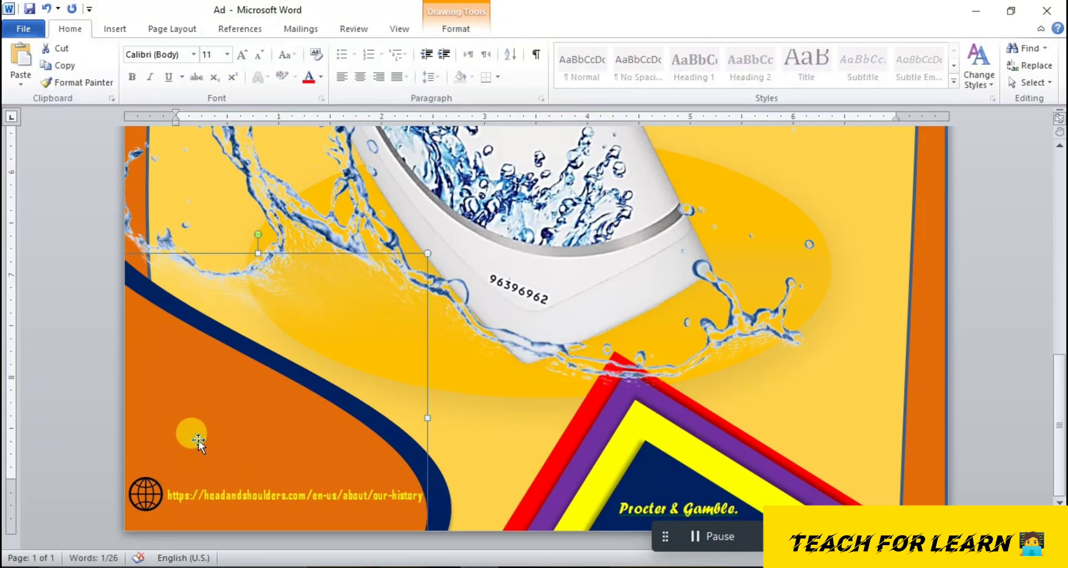
click(495, 400)
scroll(493, 405, down, 10)
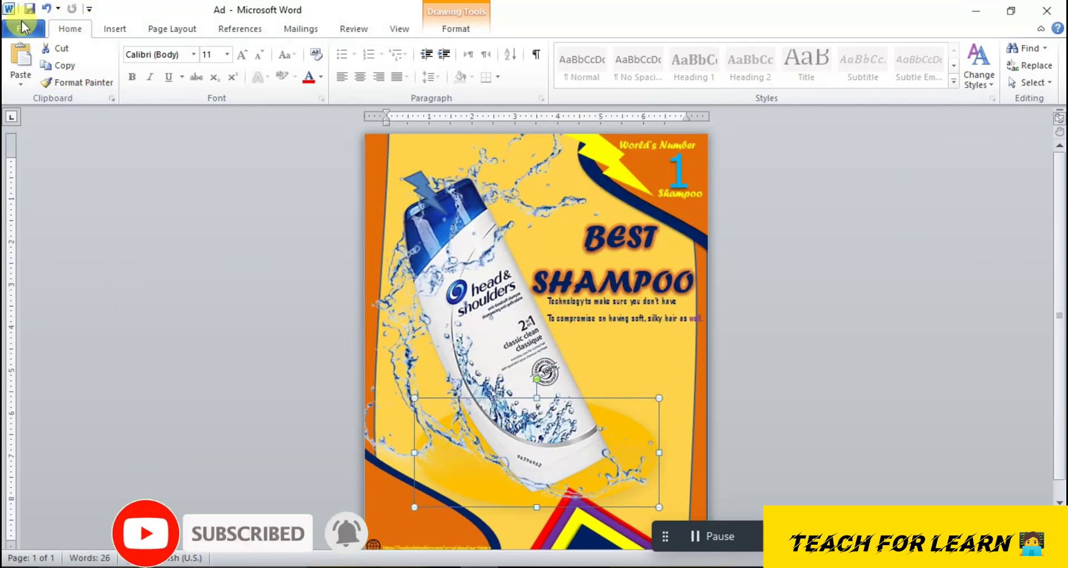
click(31, 25)
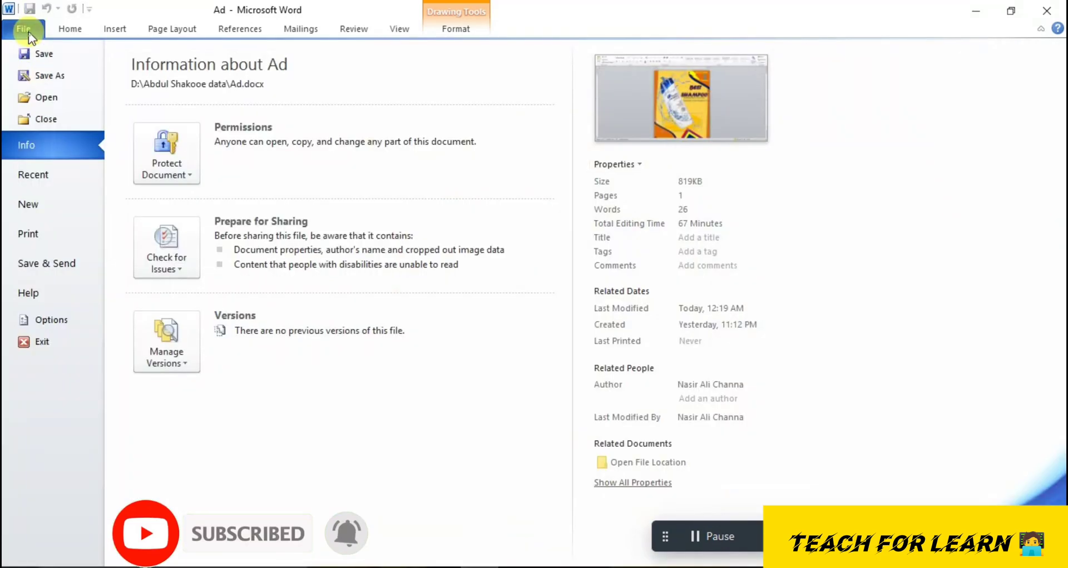
click(37, 236)
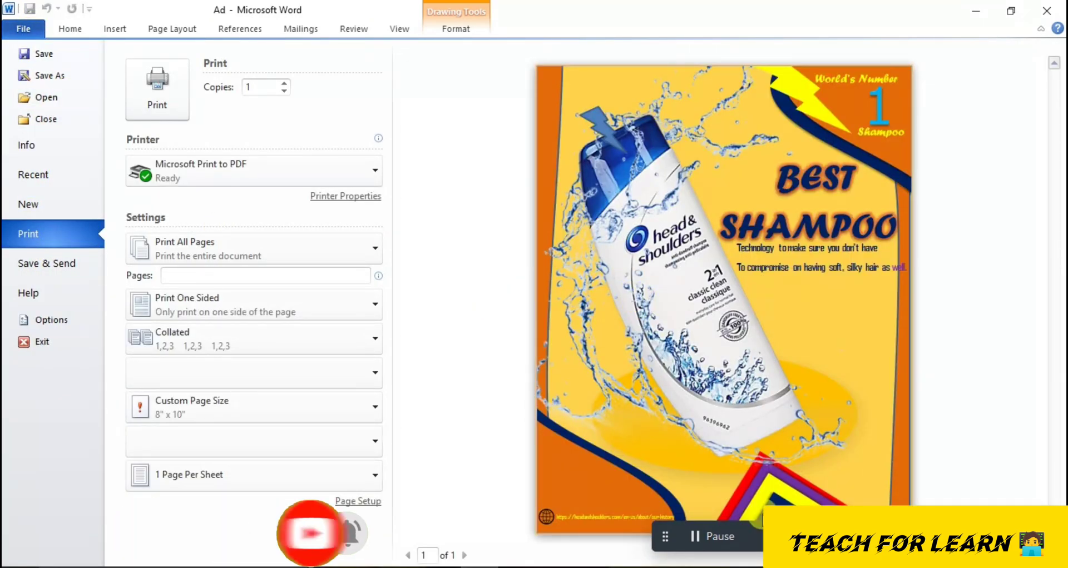
drag(662, 546, 49, 532)
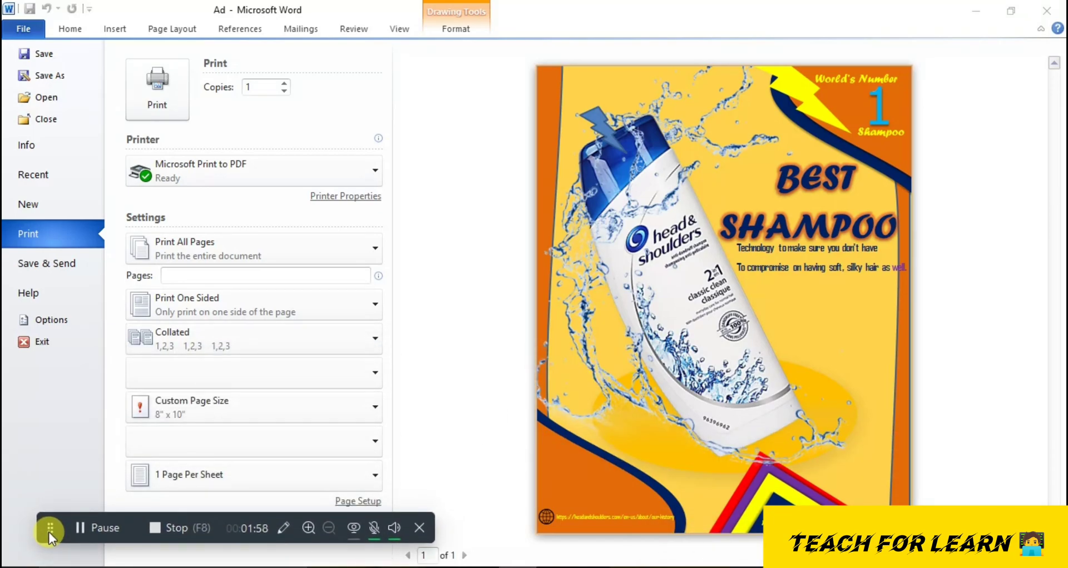